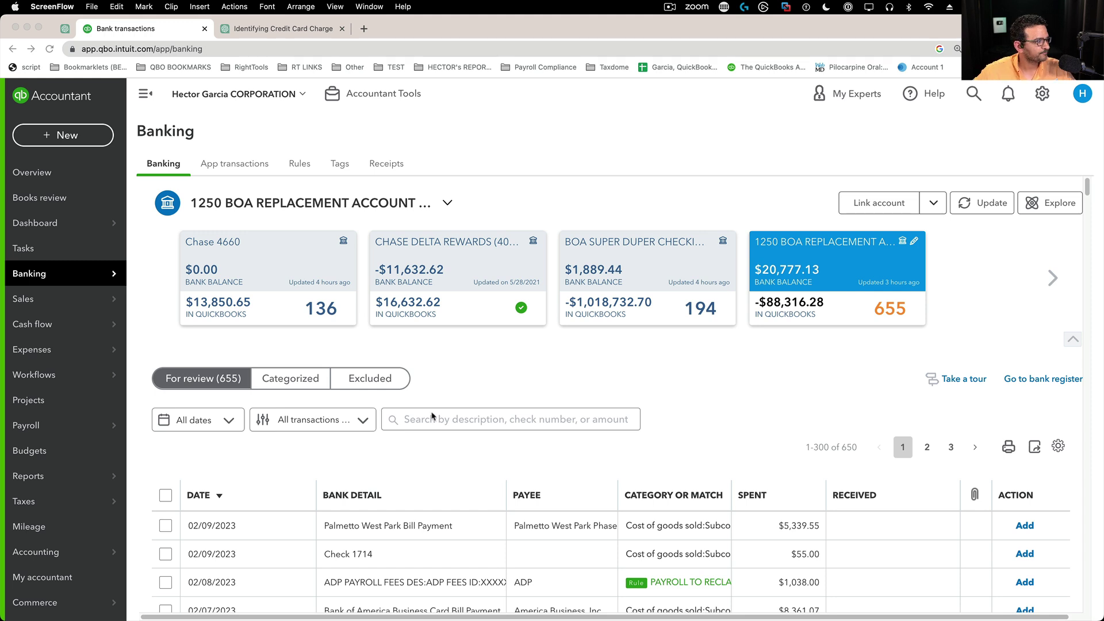
Write a ChatGPT prompt about figuring out a credit card merchant, correcting 'figurring' and 'our'
click(247, 29)
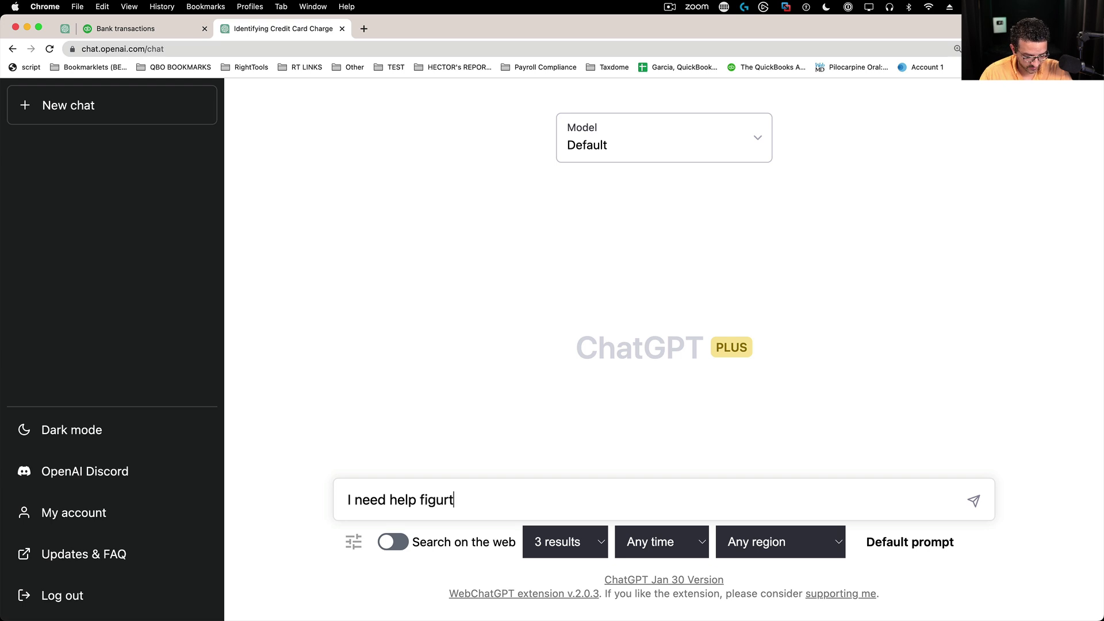
text(ur who)
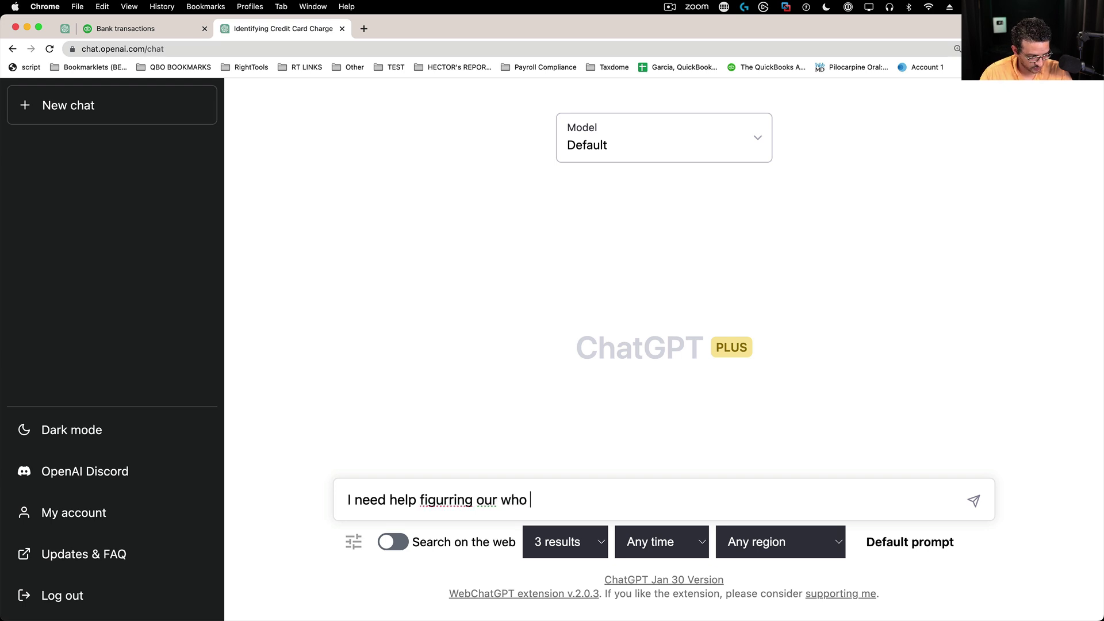
text( a merchant in )
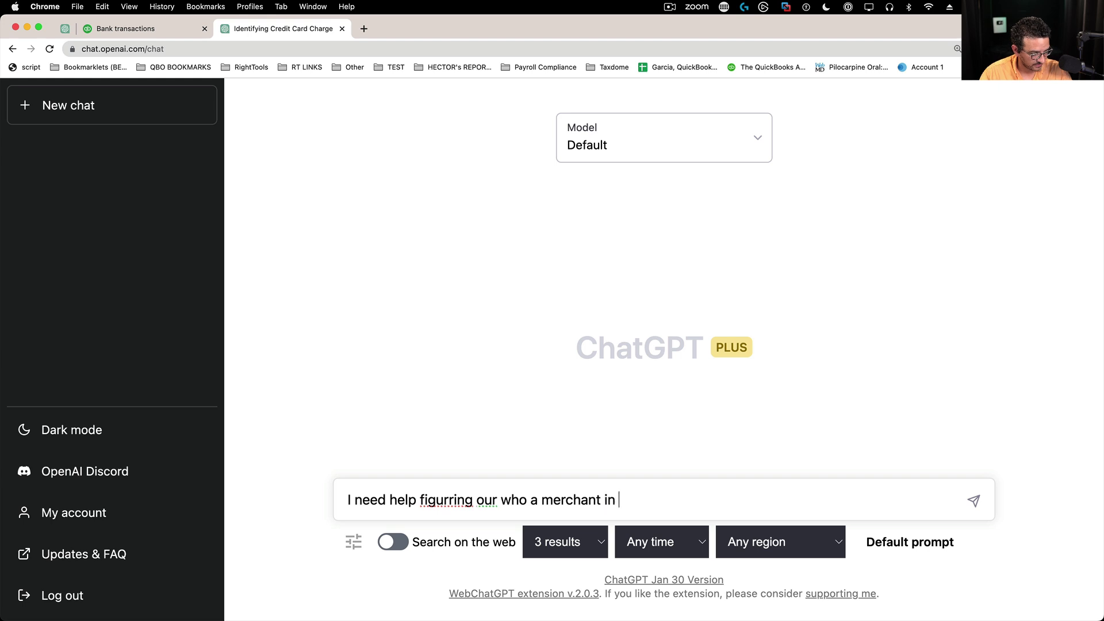
text(my credit ca)
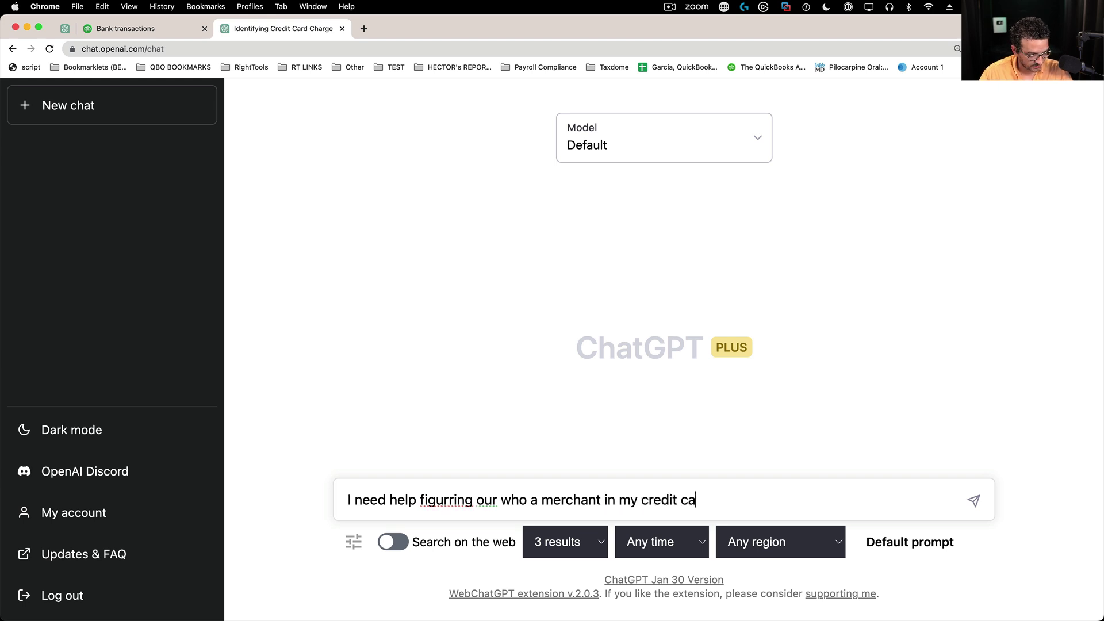
text(rd statement is)
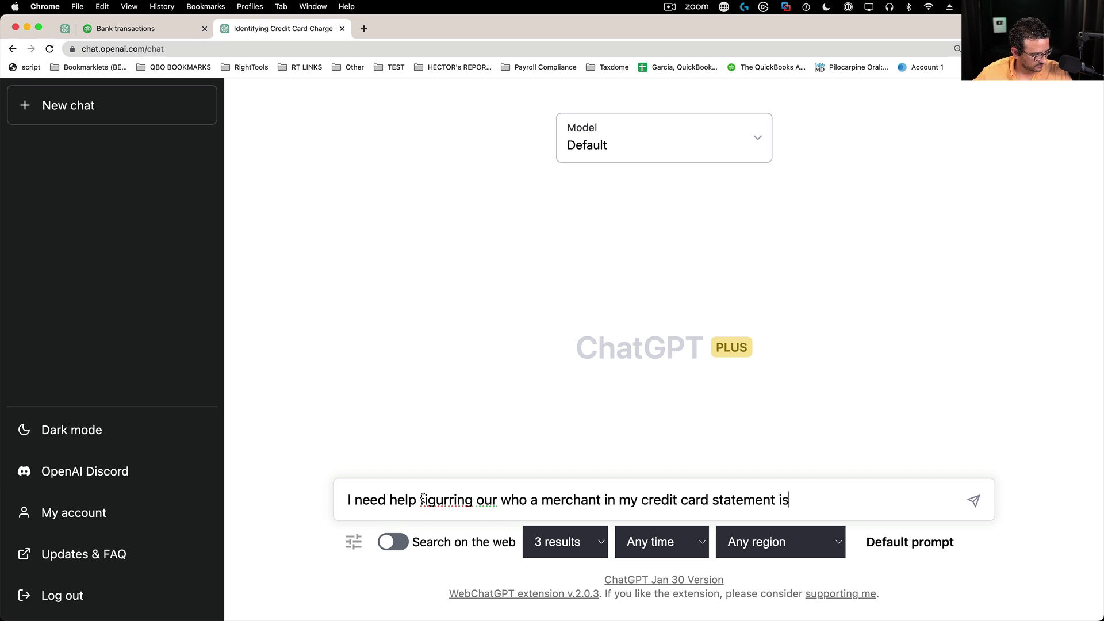
right_click(422, 499)
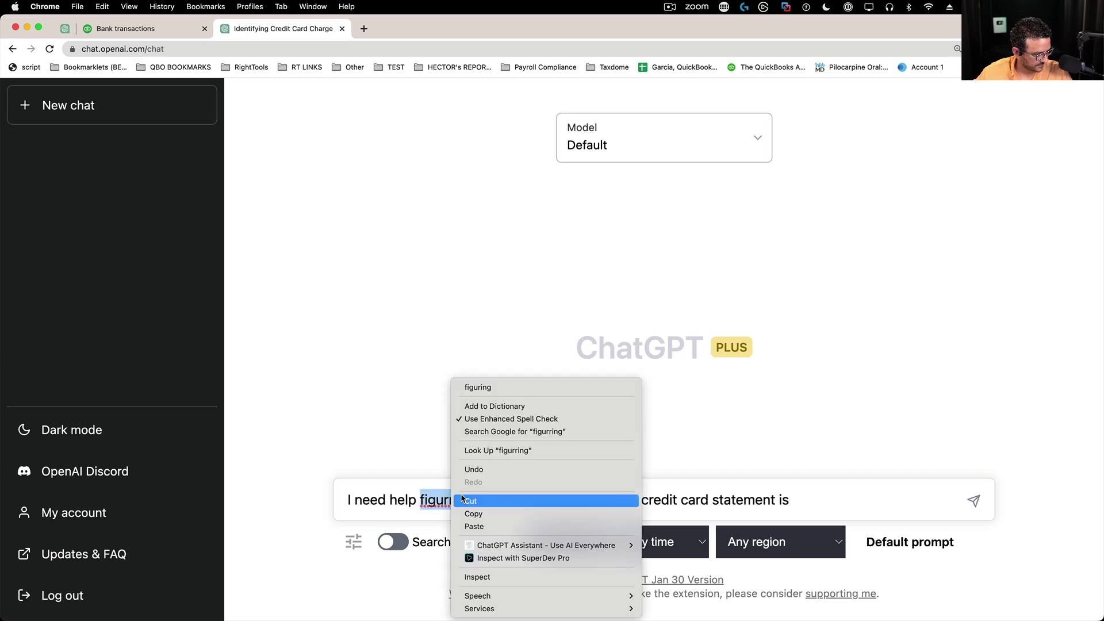
click(495, 387)
right_click(478, 500)
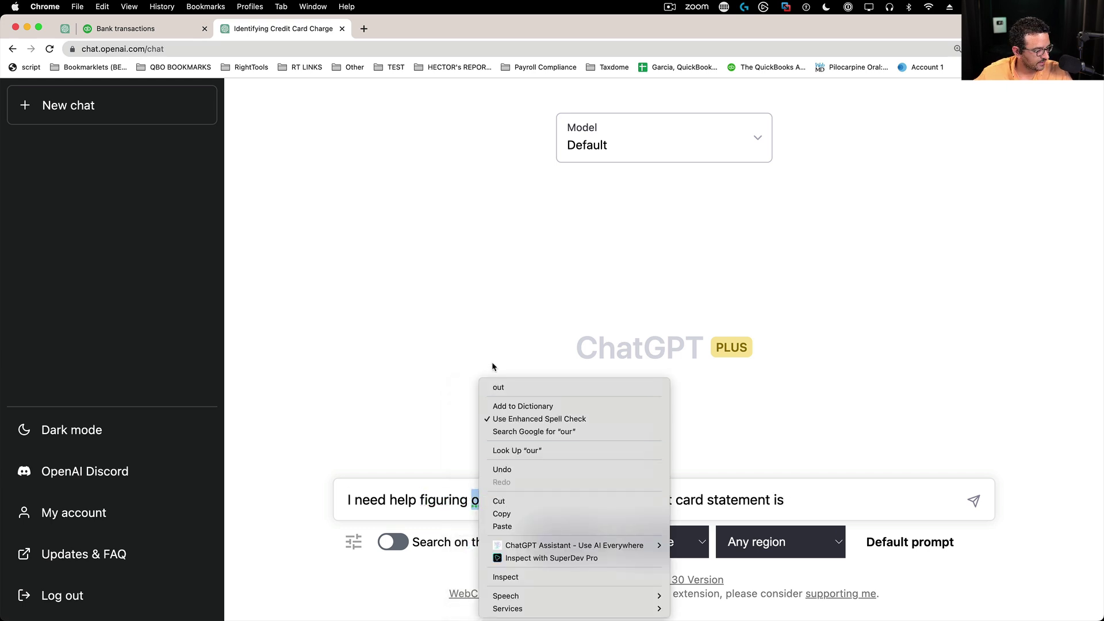
click(497, 387)
Add 'AND how to categorize it for accounting', correcting 'ctegorize', and send the prompt
text(is A)
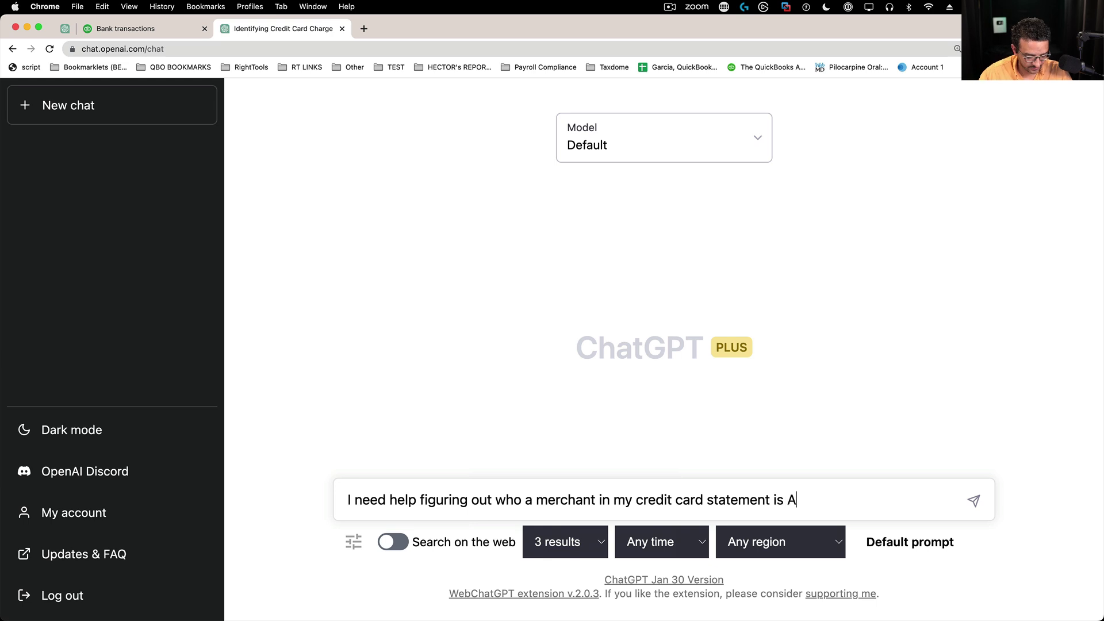
text(ND )
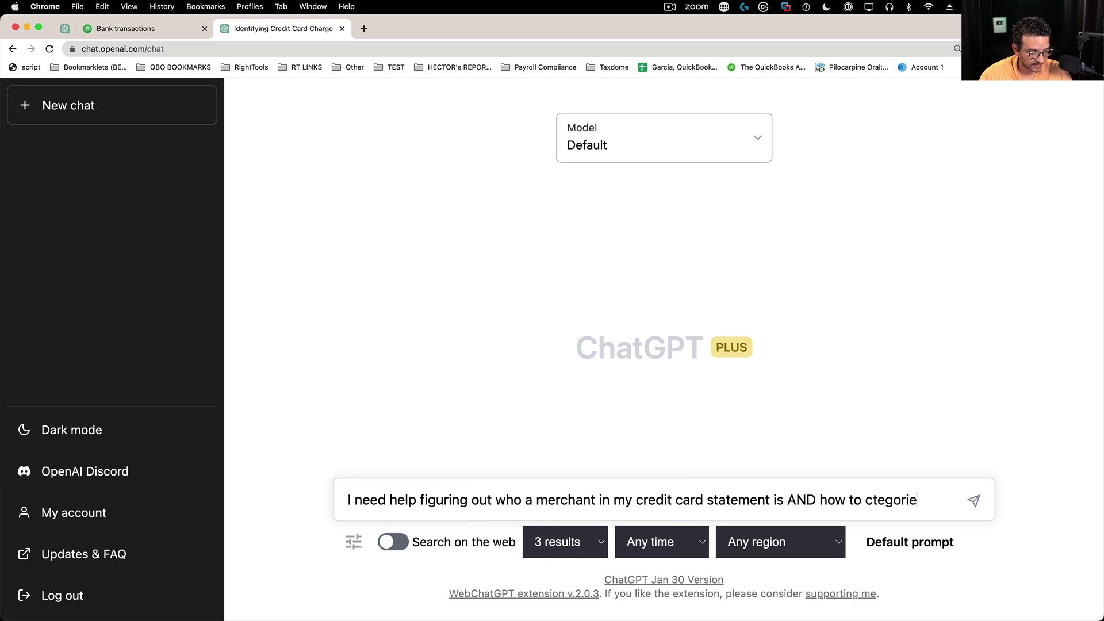
text(how to ctegorize it for accounting)
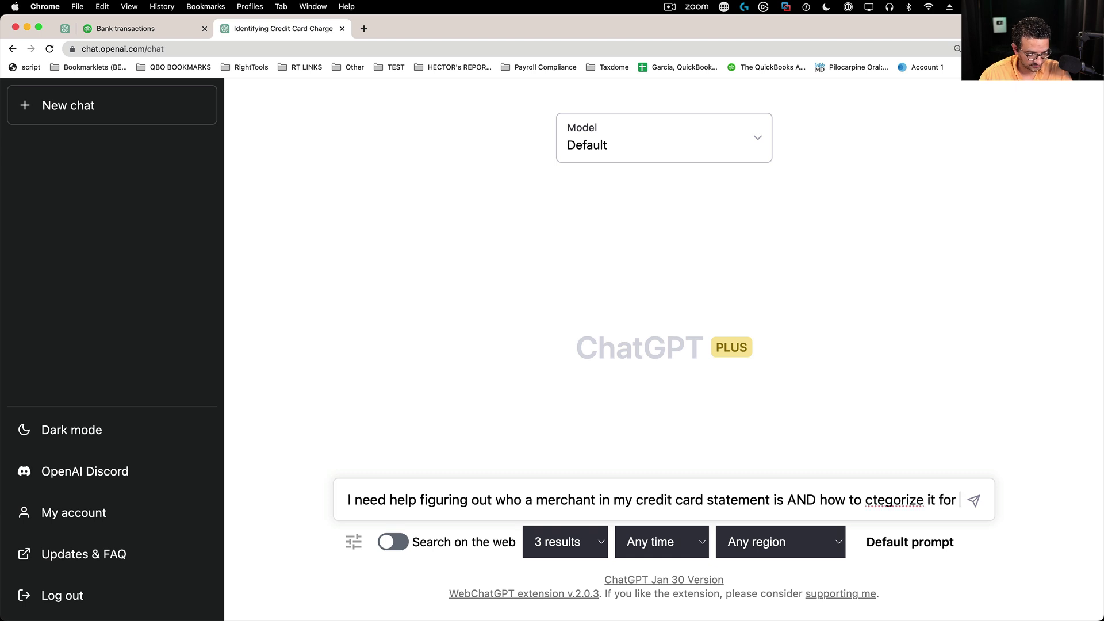
right_click(861, 493)
click(926, 386)
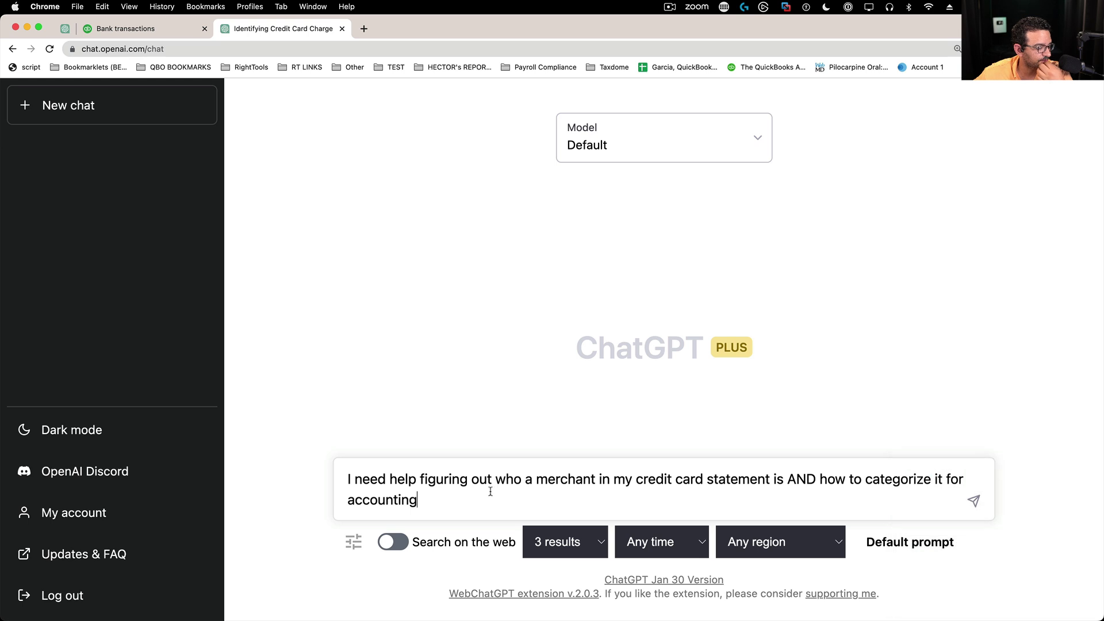
drag(490, 491, 355, 474)
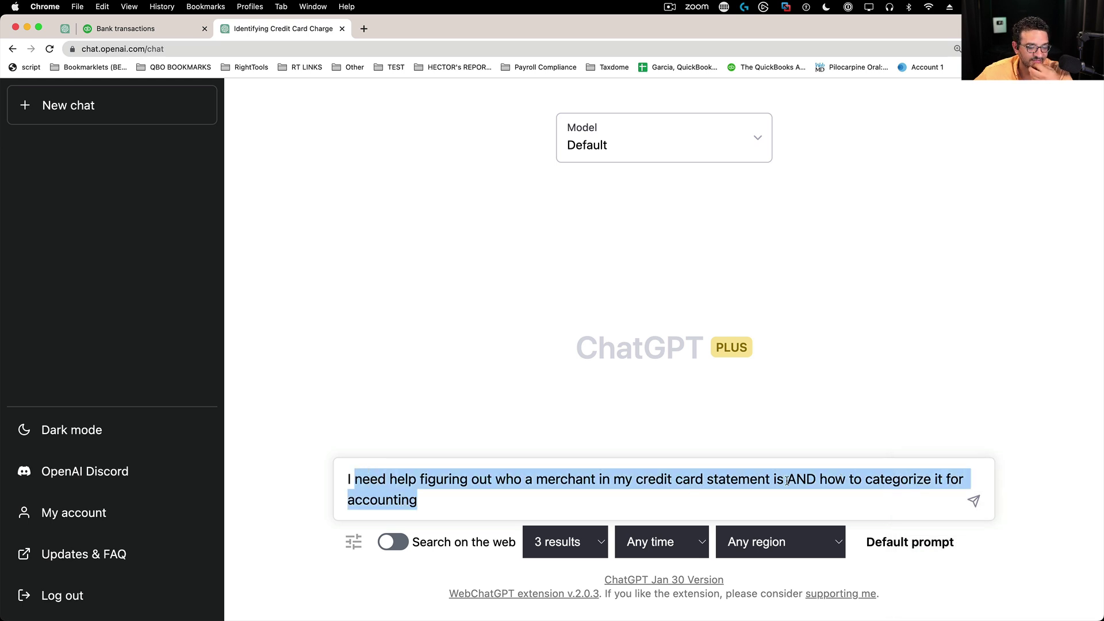
click(445, 498)
key(Return)
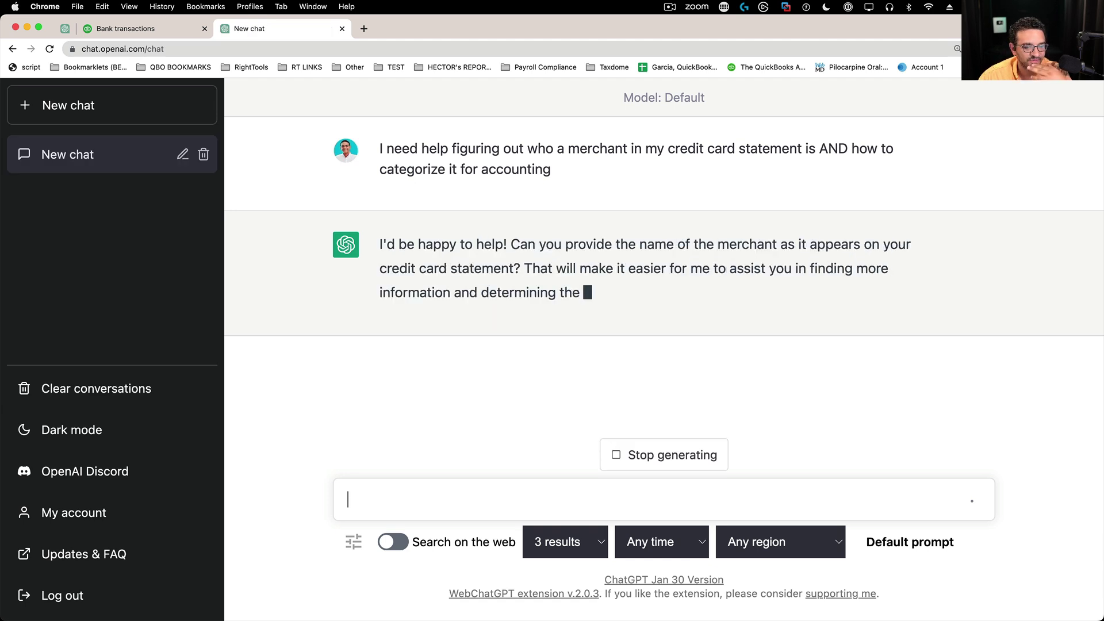
Copy AFLAC from the memo of the 02/03 AFLAC bank transaction
click(207, 24)
scroll(622, 343, down, 5)
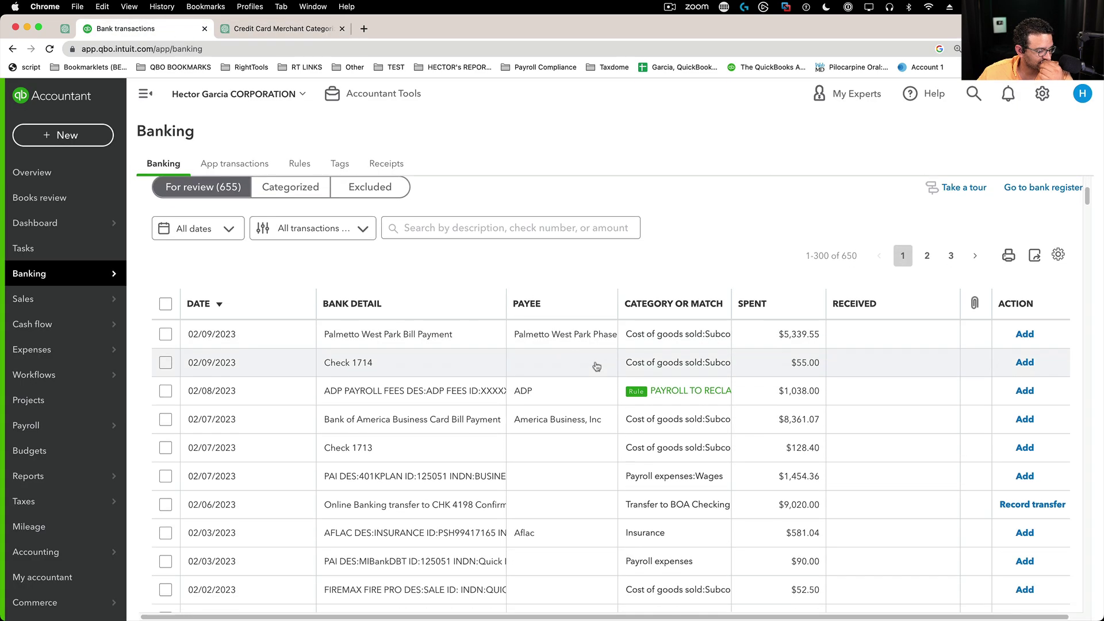
scroll(596, 366, down, 5)
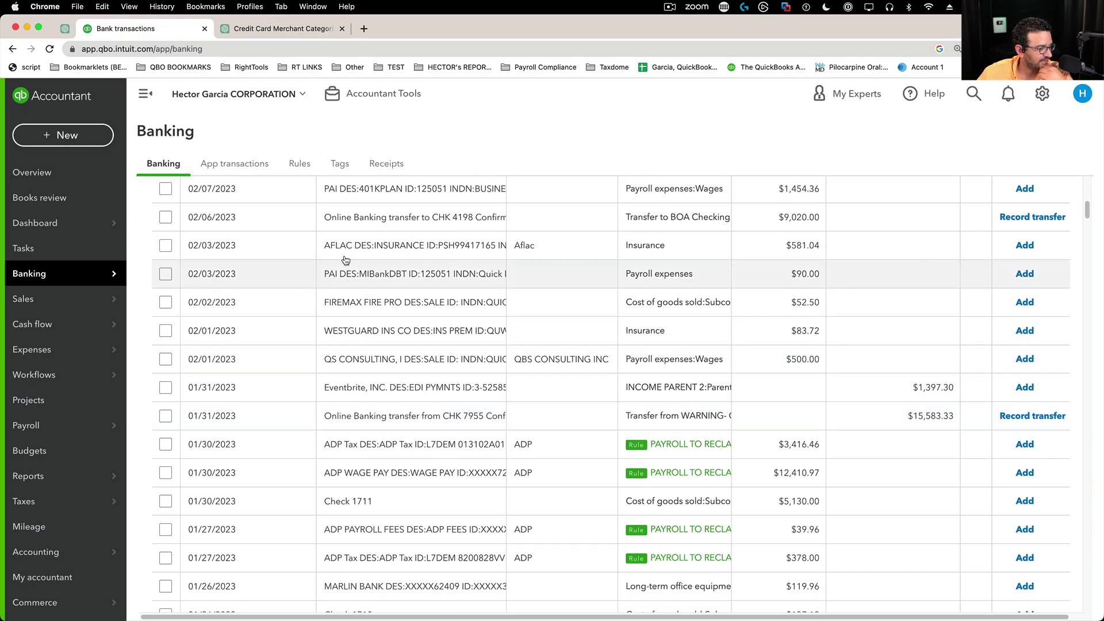
click(362, 255)
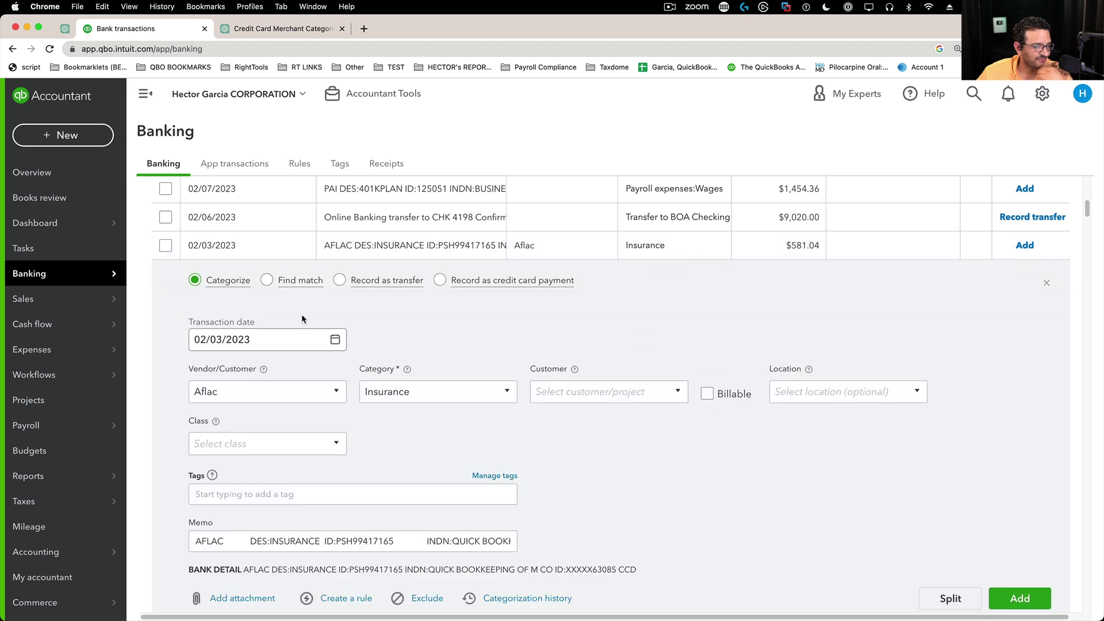
double_click(223, 541)
right_click(202, 541)
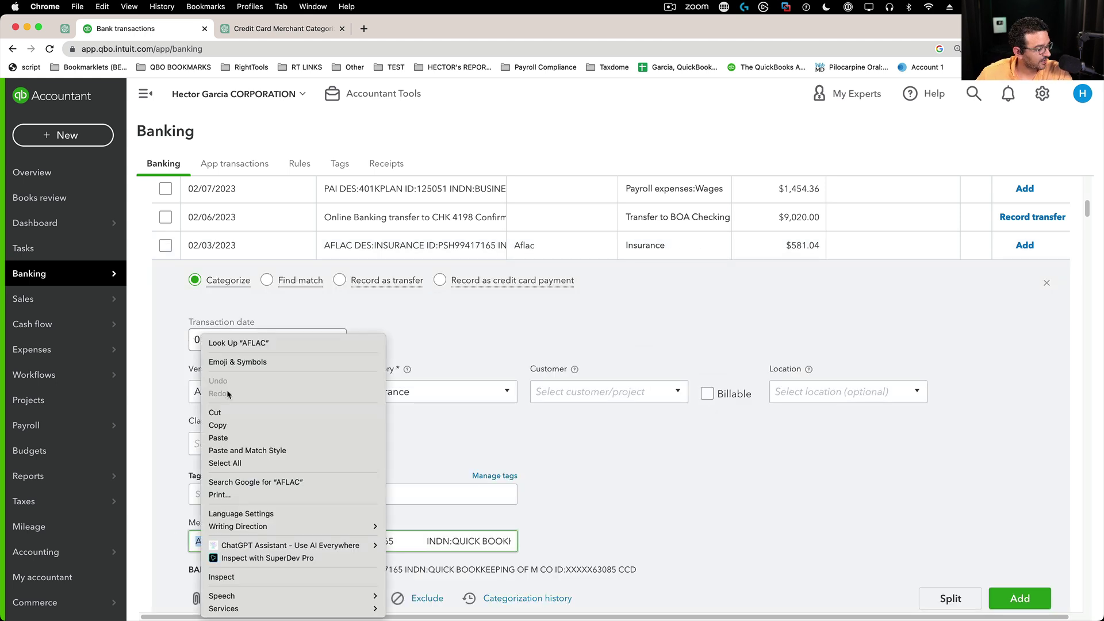
click(228, 425)
click(275, 29)
Send AFLAC to ChatGPT and highlight its suggested insurance expenses category
right_click(408, 487)
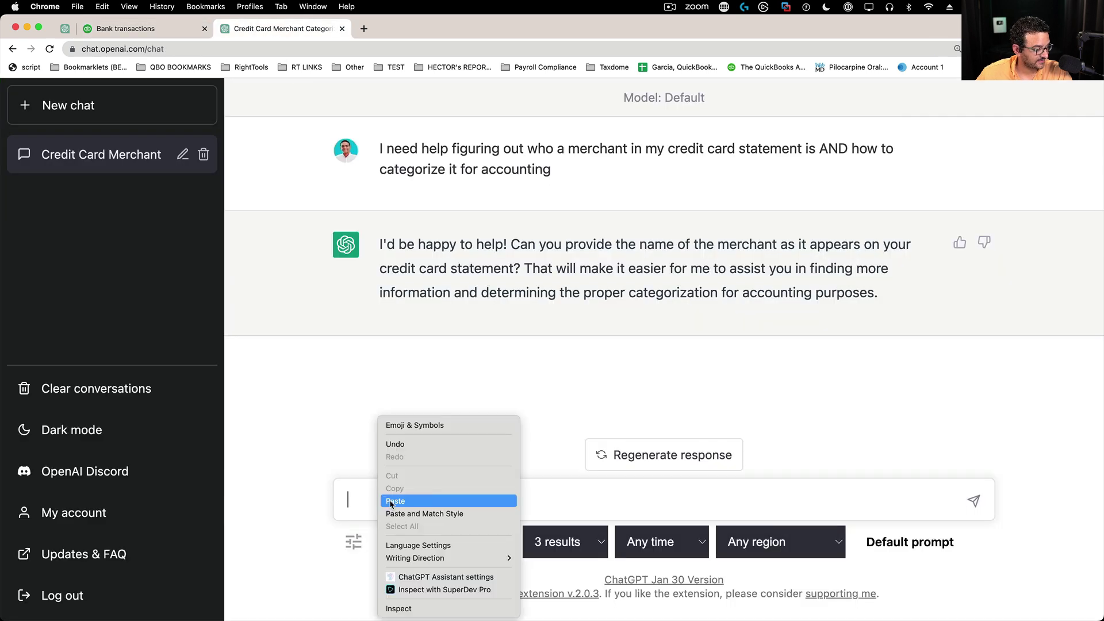
click(405, 503)
key(Return)
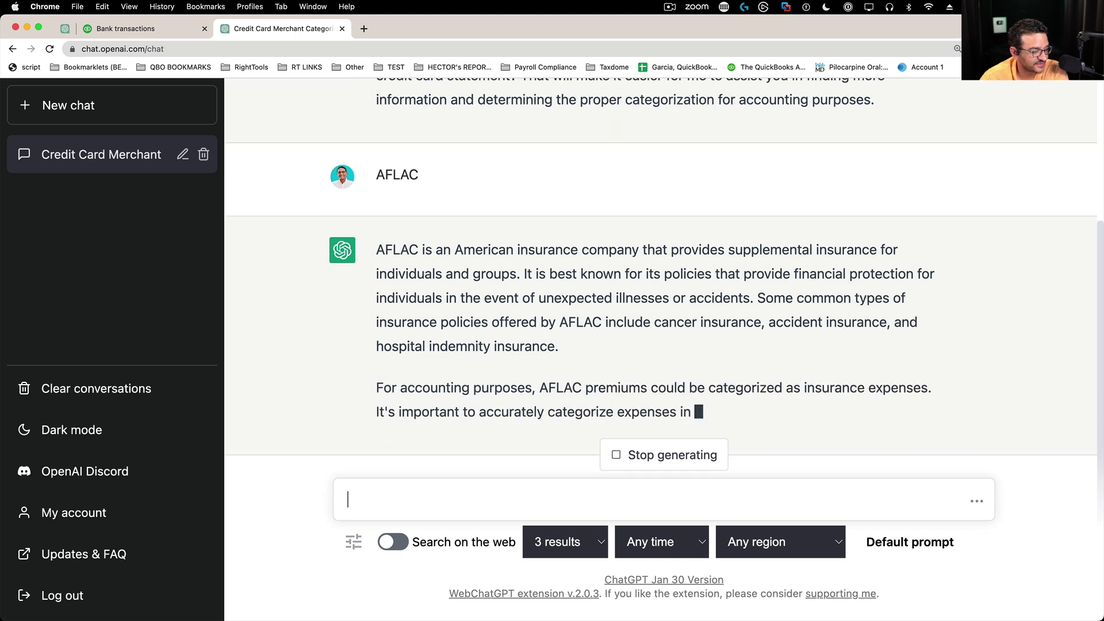
drag(804, 363, 932, 362)
Open the 02/03 $90.00 PAI transaction and copy PAI from its memo
click(84, 27)
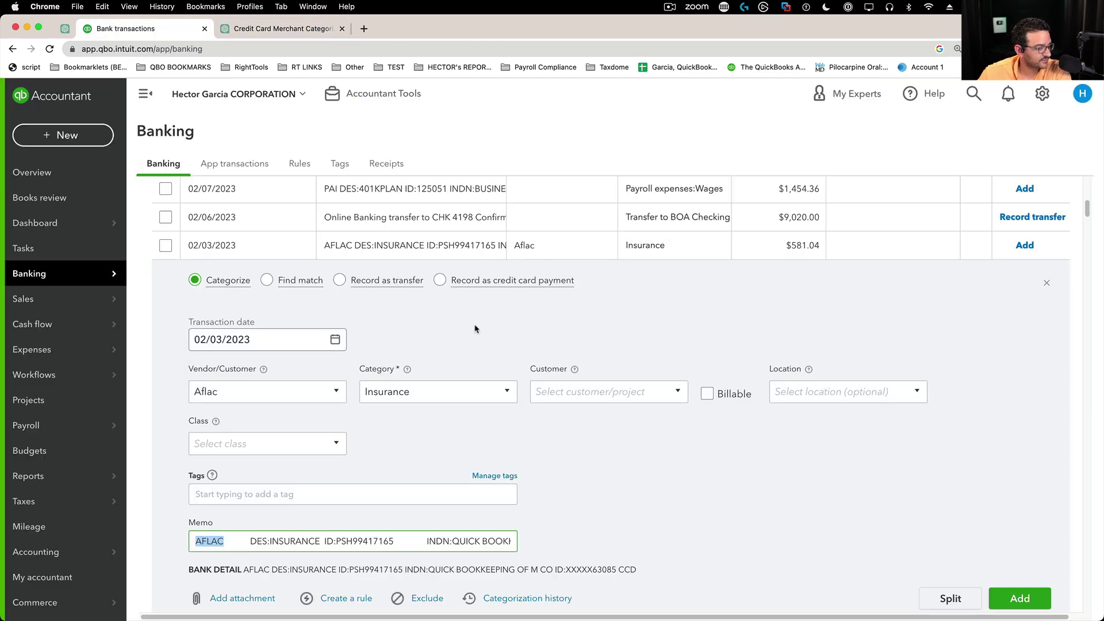
scroll(468, 371, down, 5)
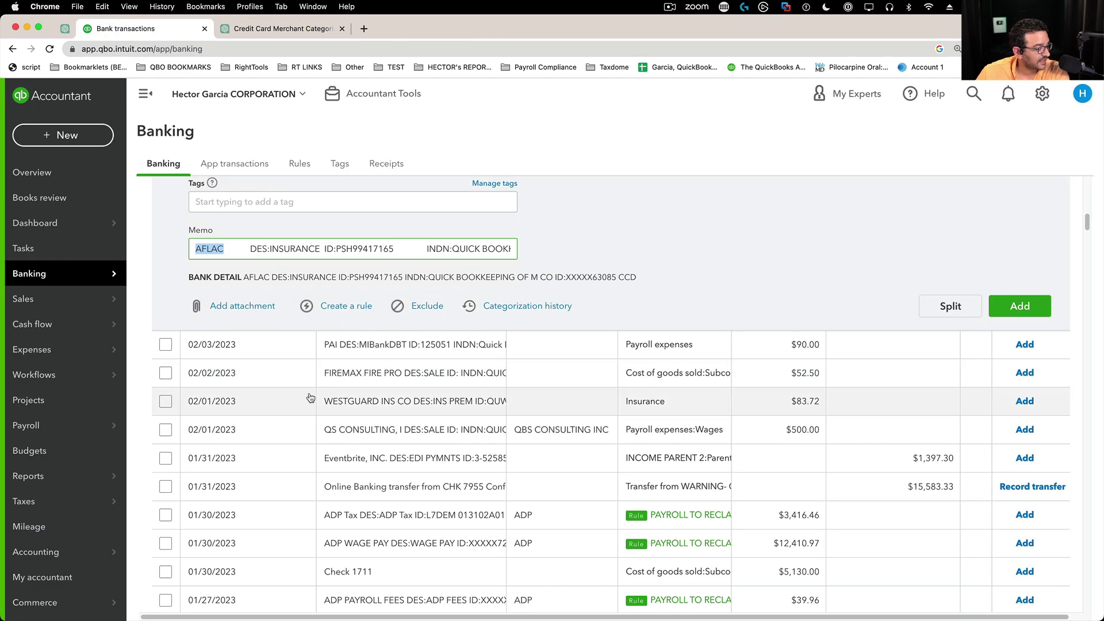
click(368, 325)
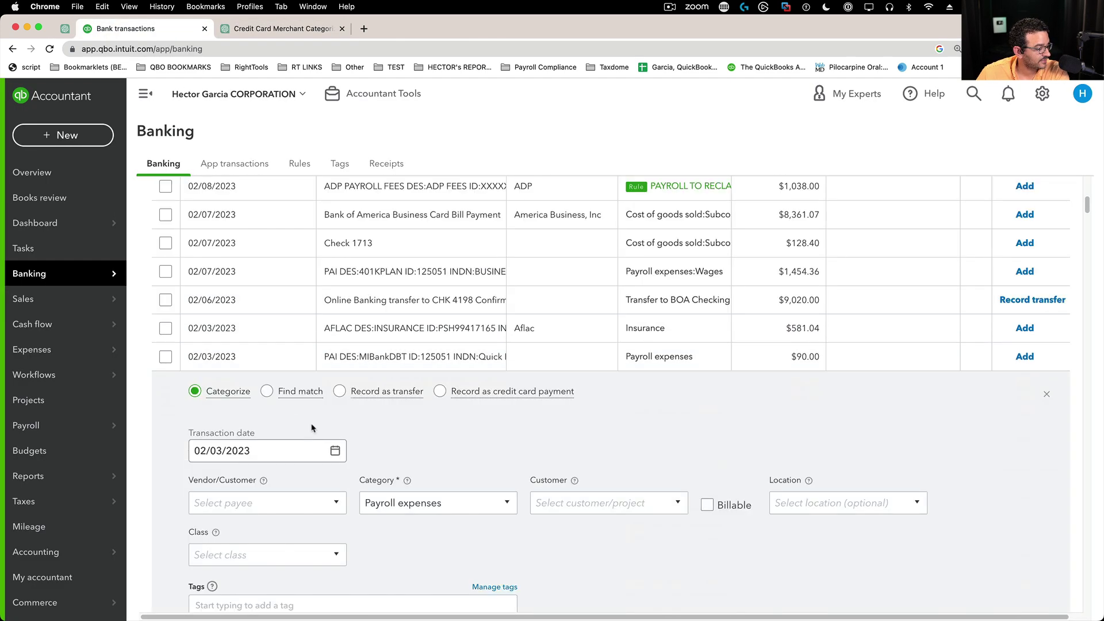
scroll(239, 526, down, 3)
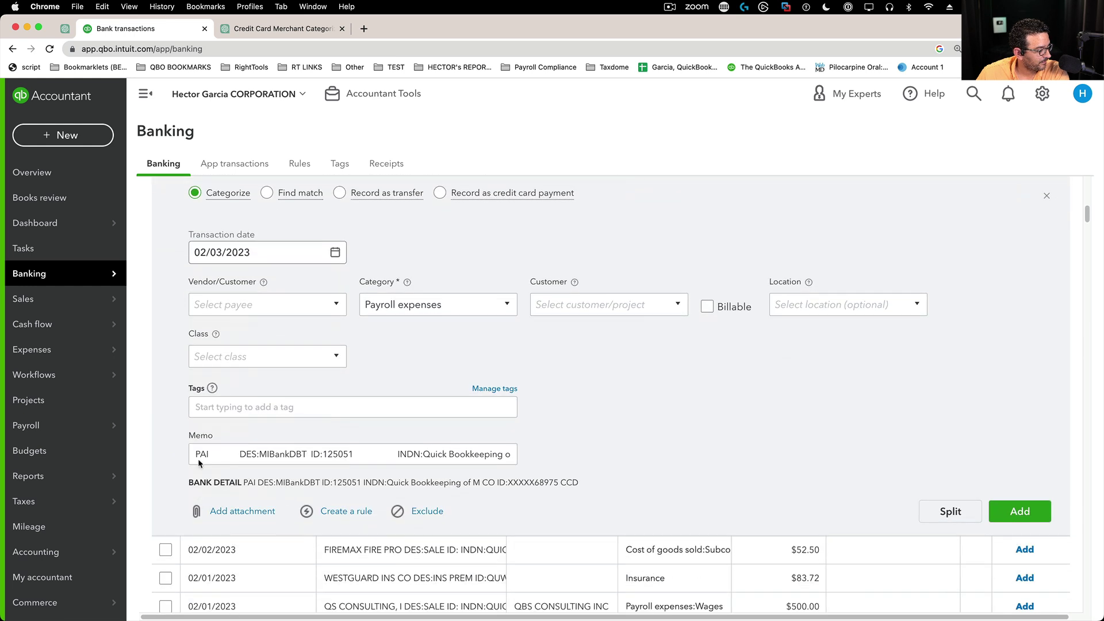
click(198, 458)
double_click(208, 456)
right_click(199, 454)
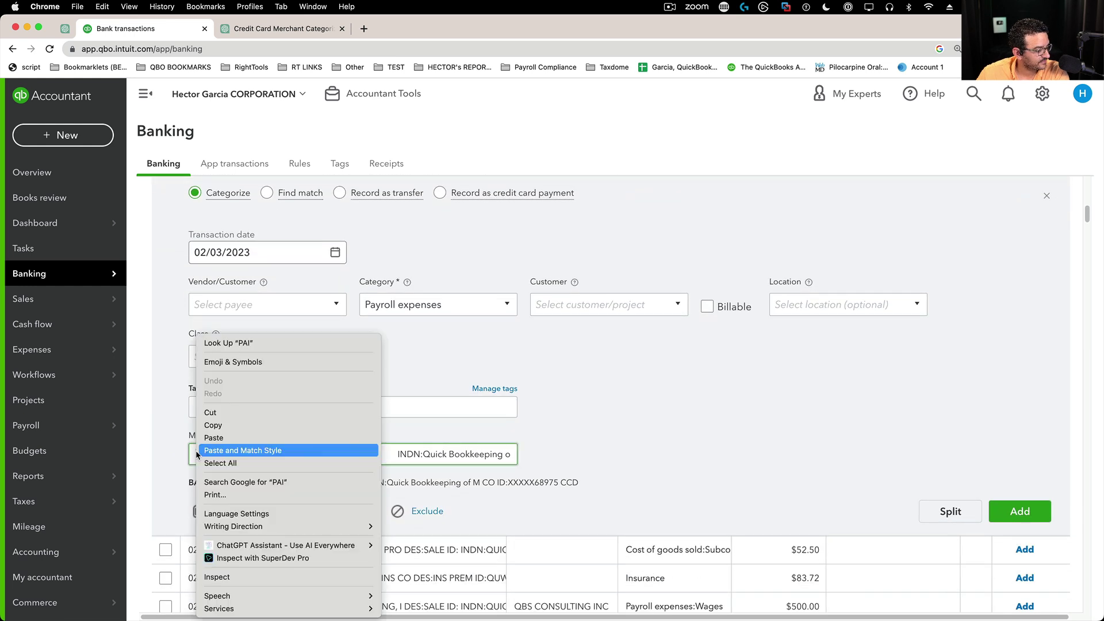
click(223, 424)
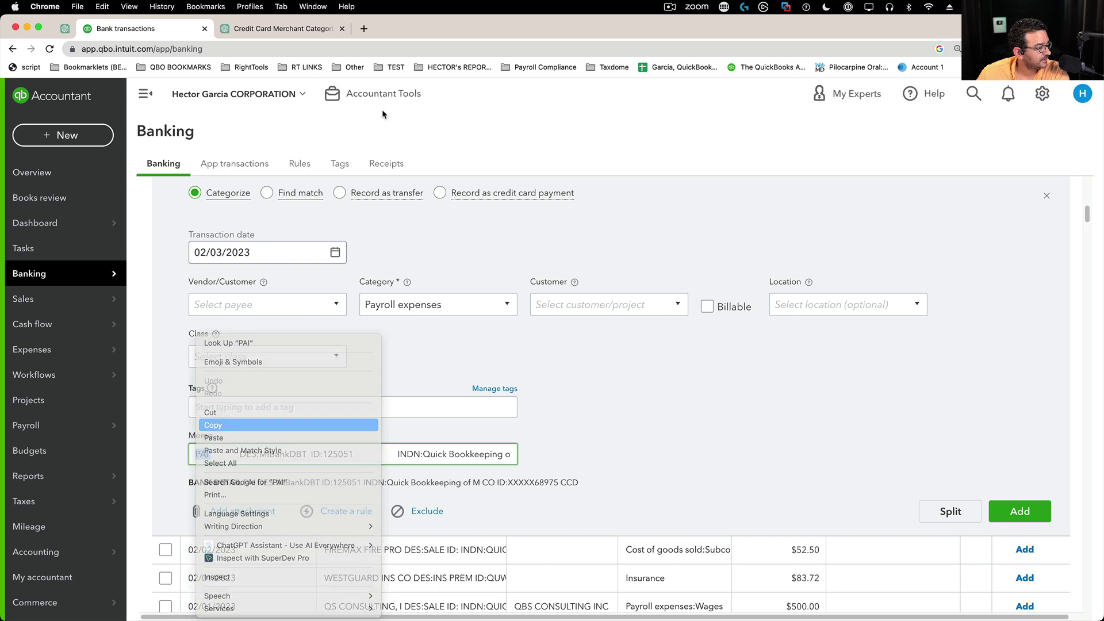
Send PAI to ChatGPT and review its request for more context about the charge
click(304, 32)
right_click(368, 492)
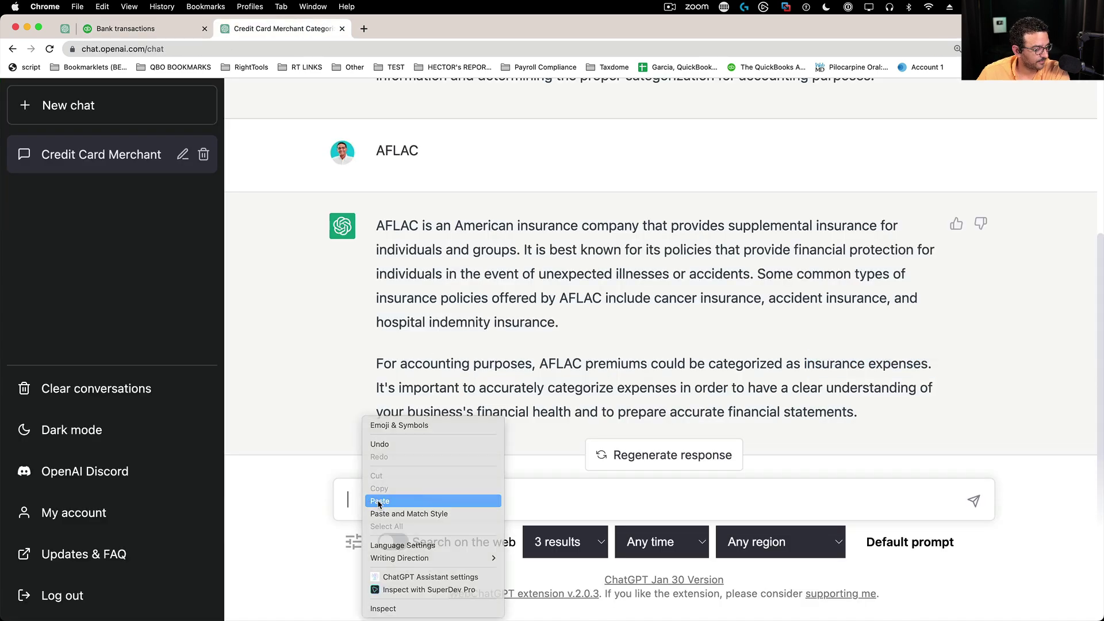
click(376, 501)
key(Return)
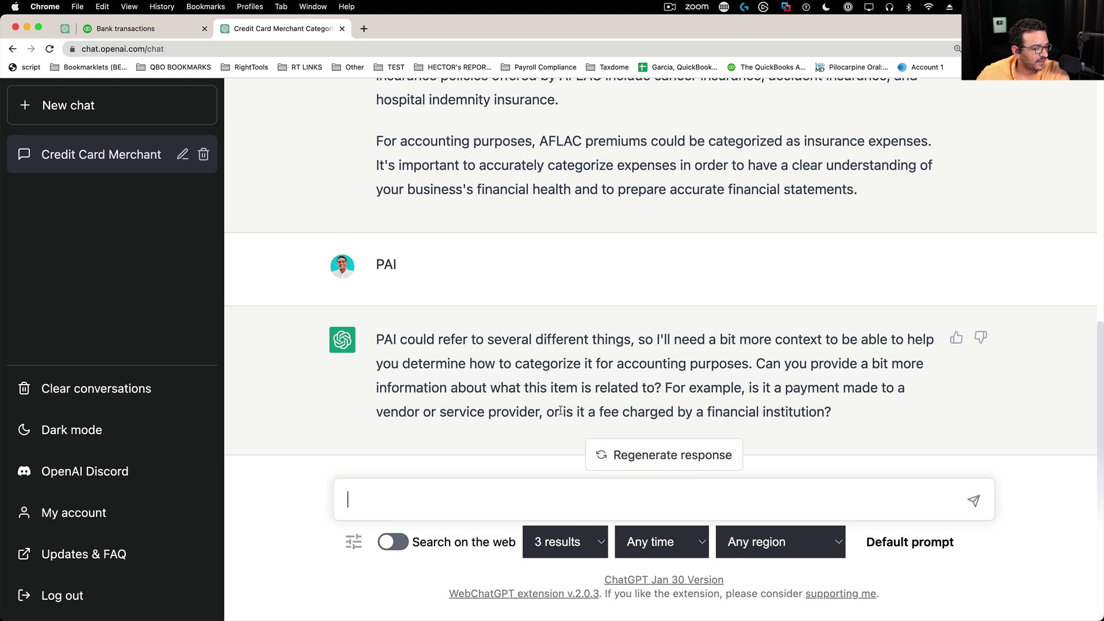
mouse_move(578, 411)
mouse_down()
mouse_move(834, 415)
mouse_move(829, 389)
mouse_move(502, 413)
mouse_move(561, 413)
mouse_up()
click(112, 32)
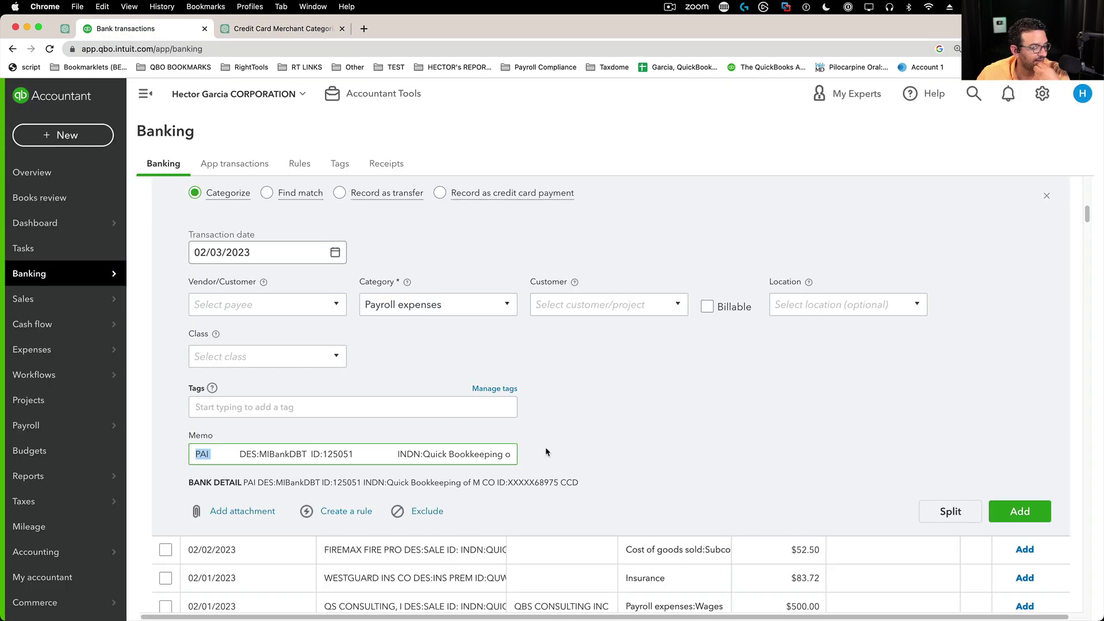
scroll(545, 452, up, 2)
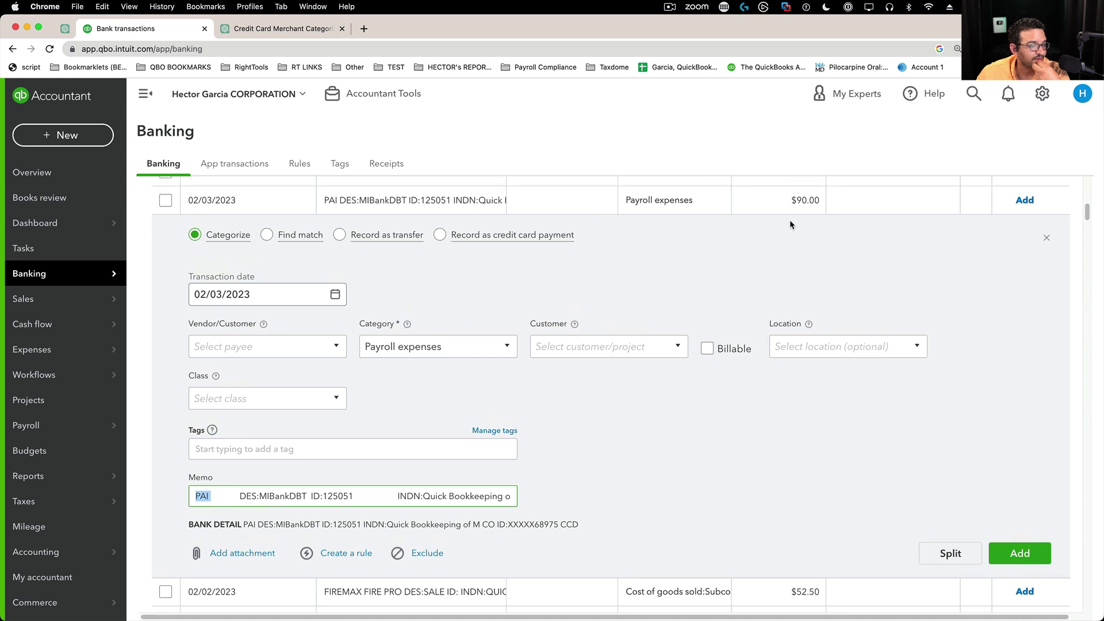
Reply 'its $90' to ChatGPT about the PAI charge
click(282, 28)
click(382, 503)
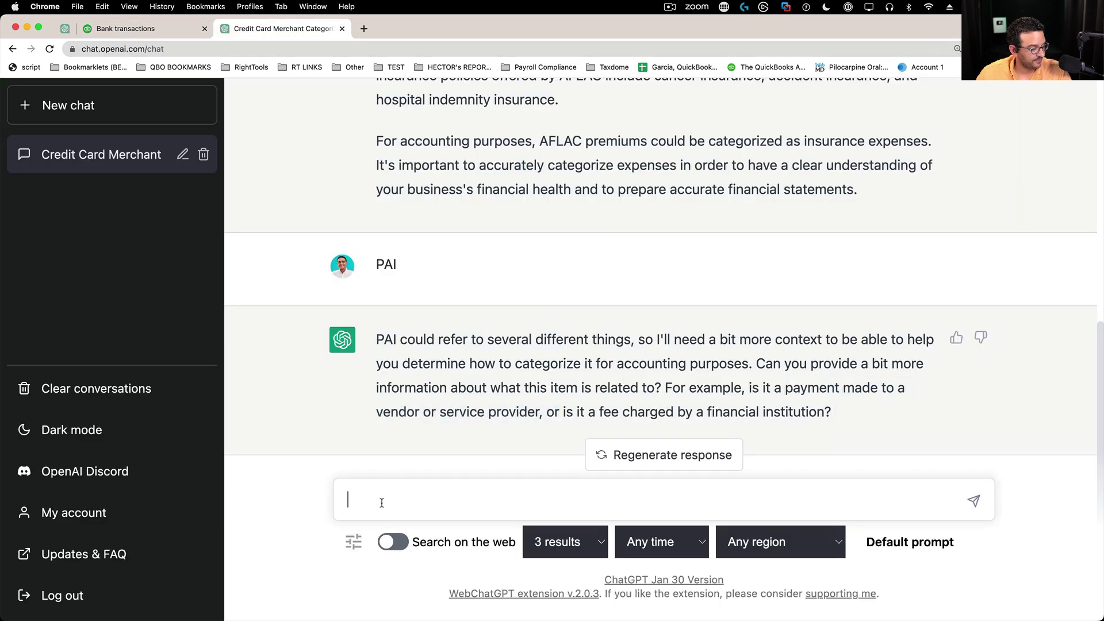
text(its $9)
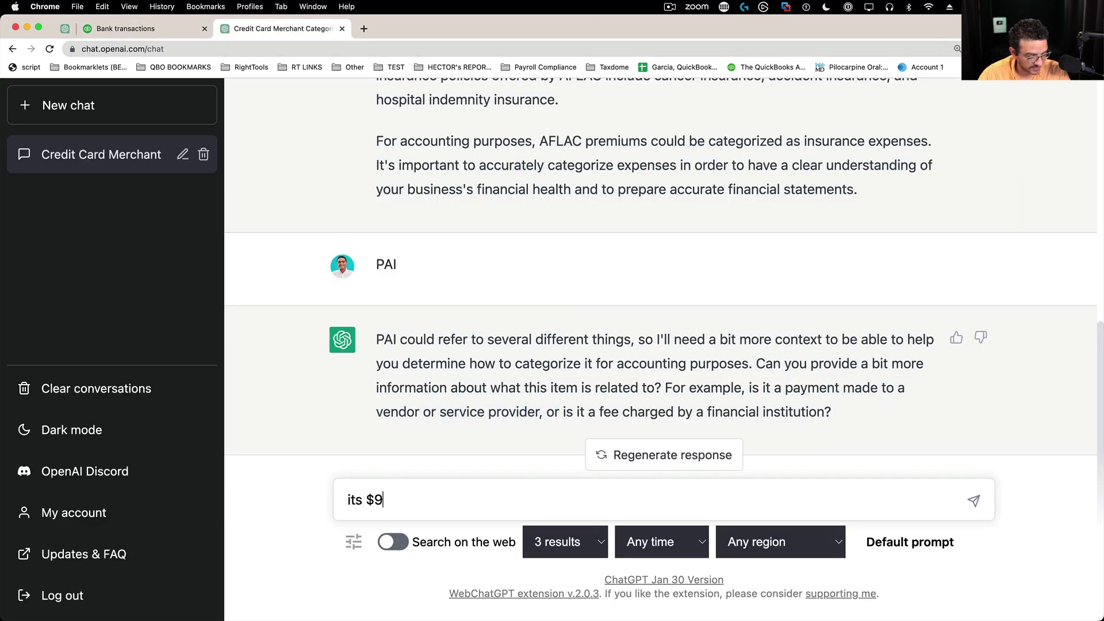
text(0)
key(Return)
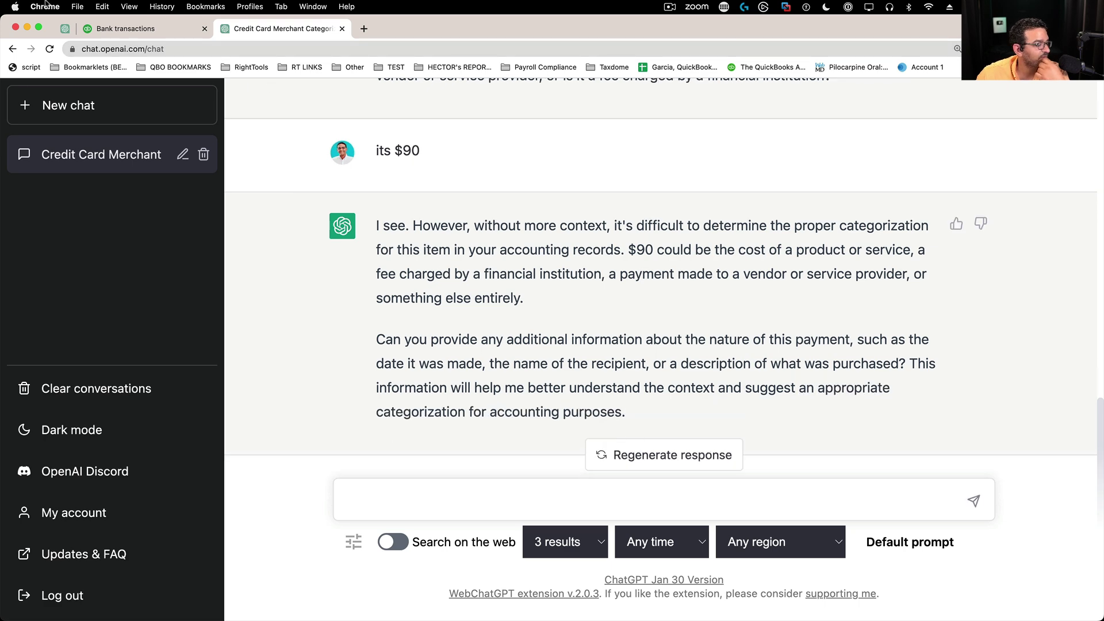
Select and copy DES:MIBankDBT from the PAI transaction's memo
click(89, 27)
scroll(453, 379, down, 3)
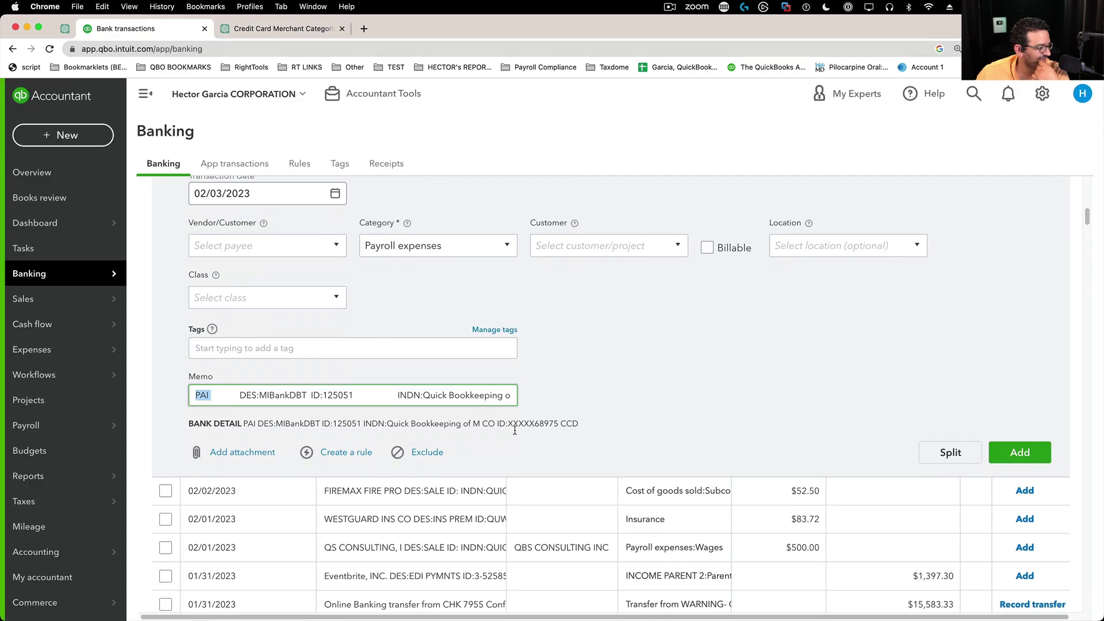
scroll(592, 409, down, 1)
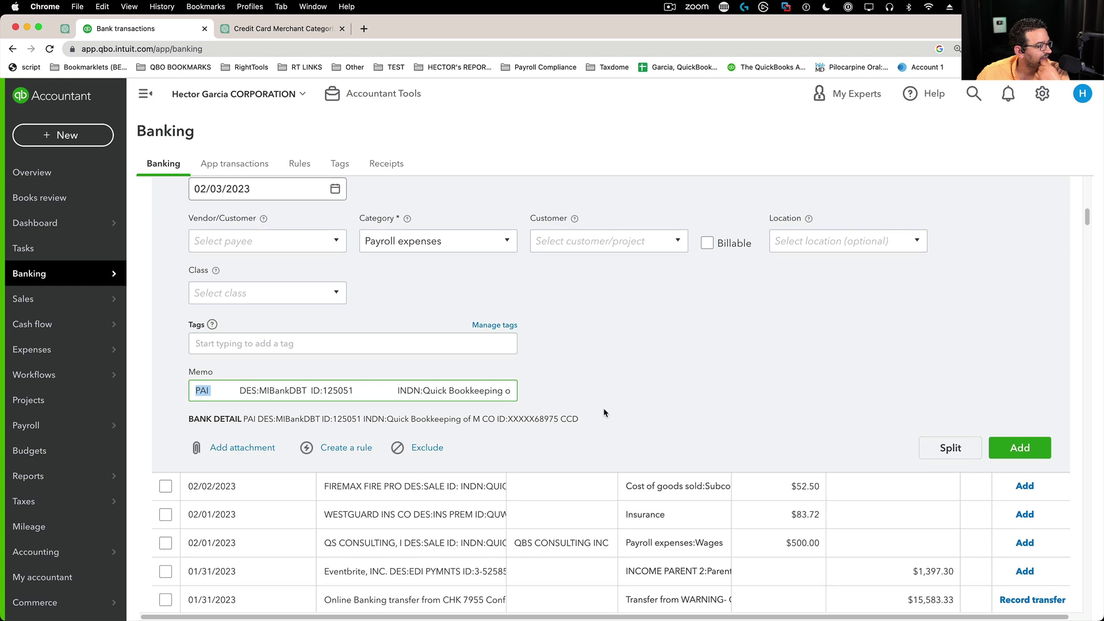
drag(241, 388, 297, 388)
right_click(307, 388)
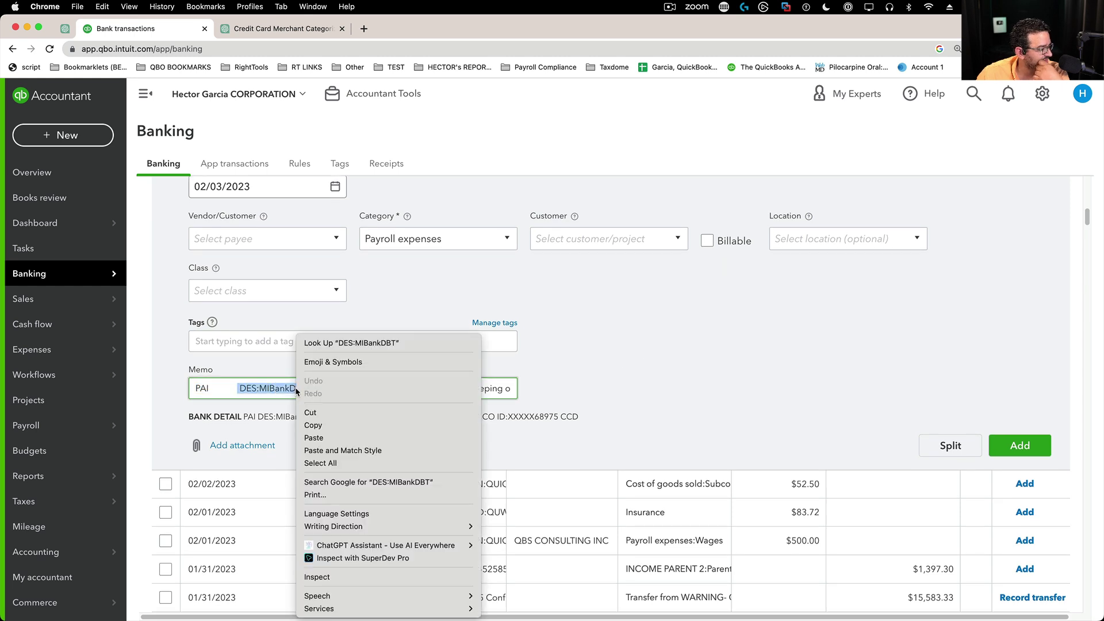
click(325, 426)
Ask ChatGPT about 'additional text says "DES:MIBankDBT"' and review its Michigan bank debit explanation
click(269, 26)
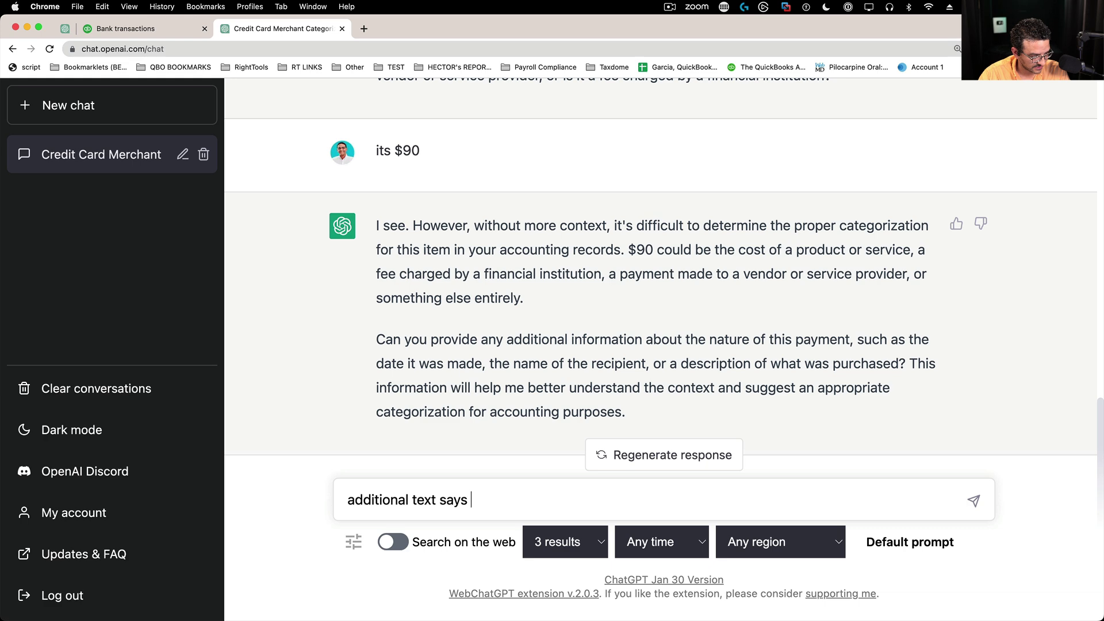
key(super+v)
text(")
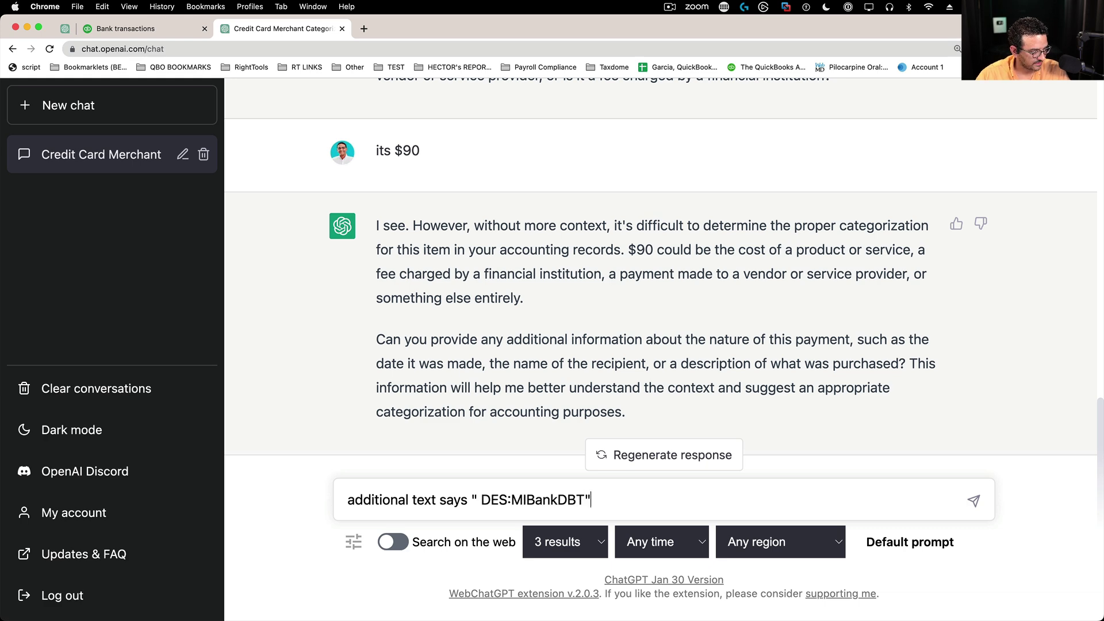
key(Return)
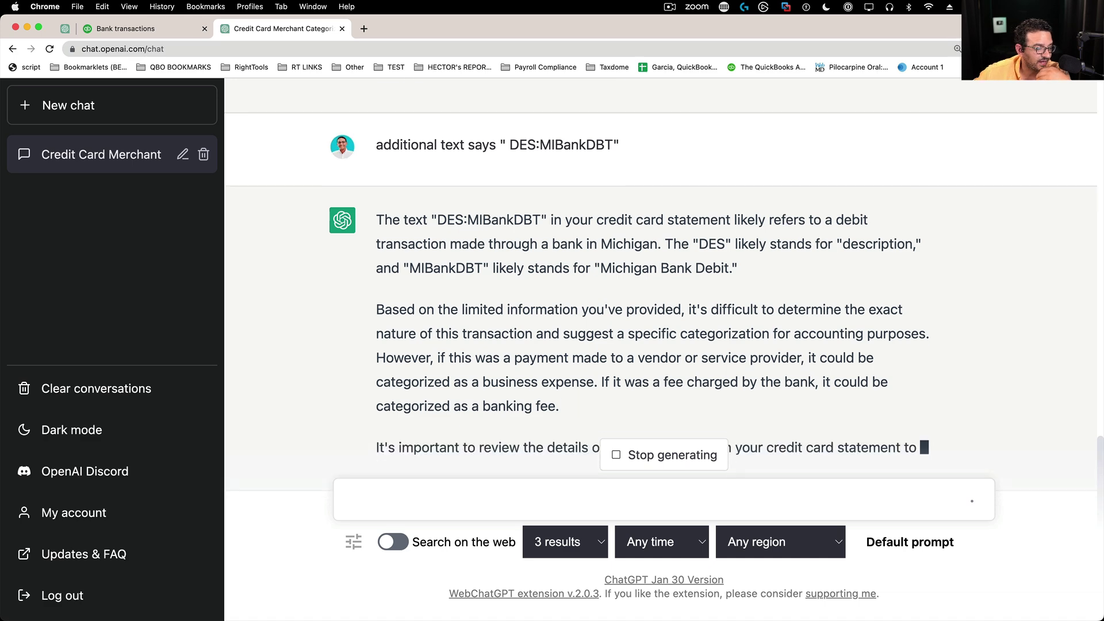
drag(575, 323, 774, 304)
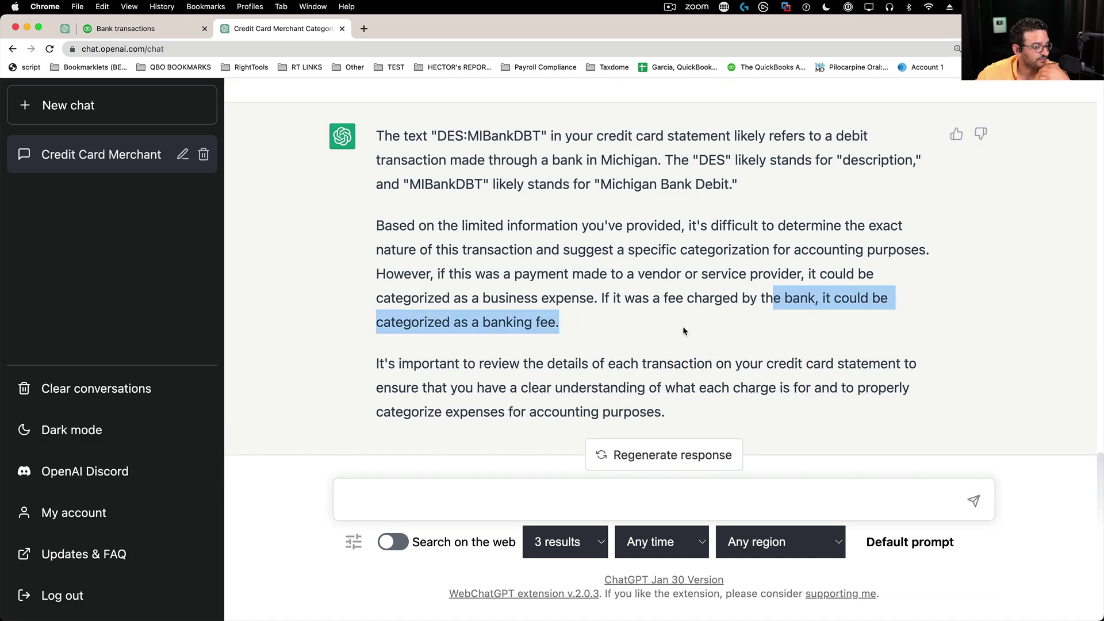
click(701, 340)
click(122, 32)
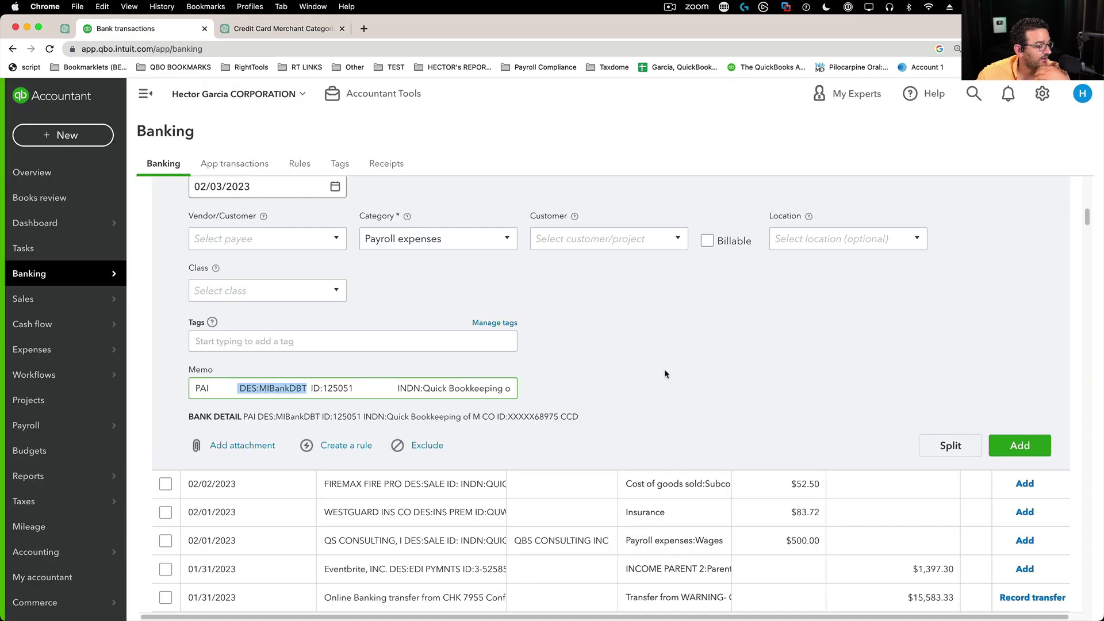
scroll(684, 345, down, 3)
click(702, 313)
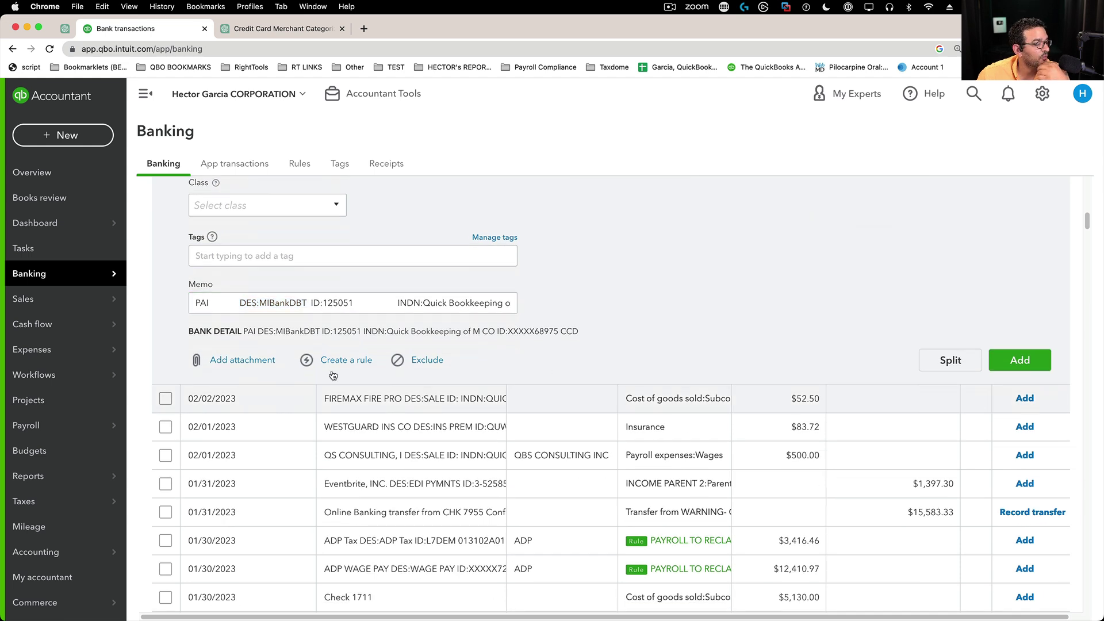
Open the 02/02/2023 FIREMAX transaction and copy FIREMAX FIRE PRO from its memo
click(333, 398)
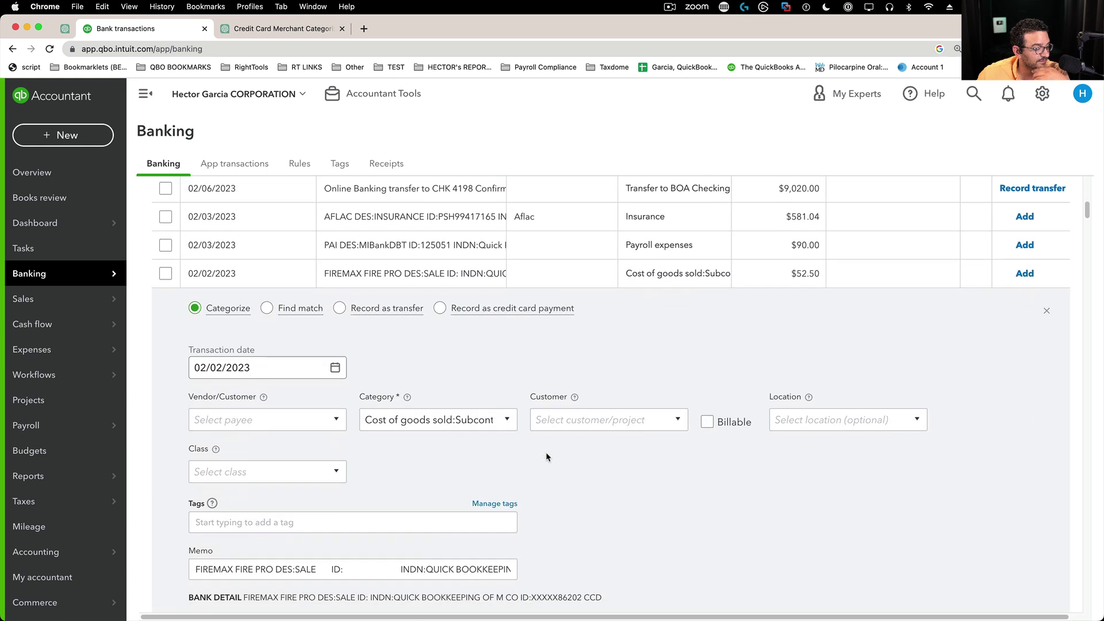
scroll(660, 527, down, 3)
click(256, 486)
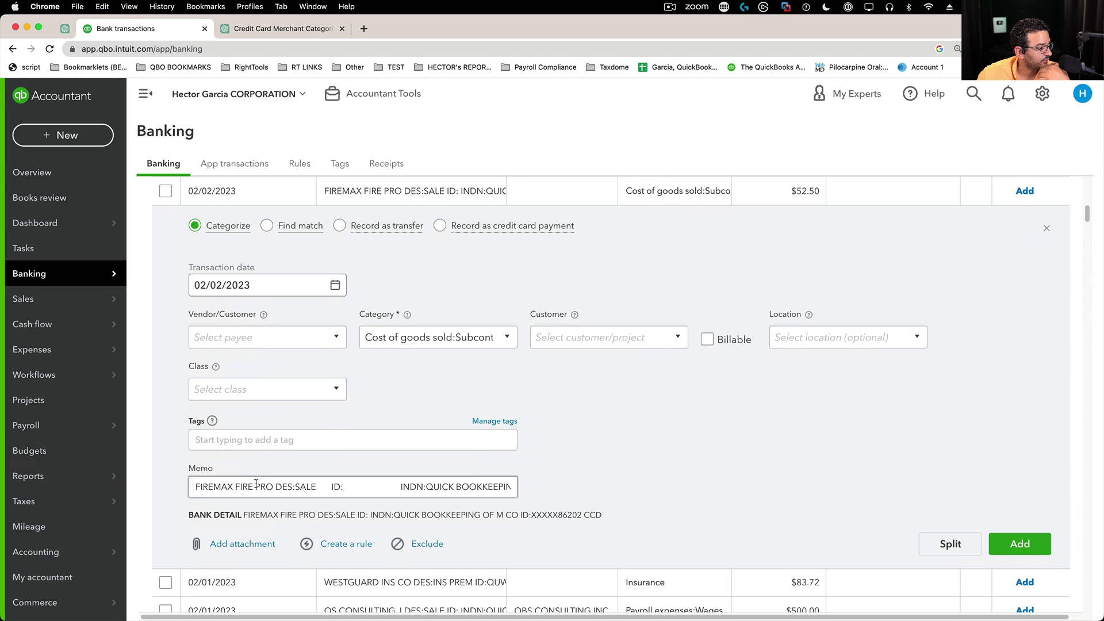
drag(271, 487, 195, 486)
right_click(212, 486)
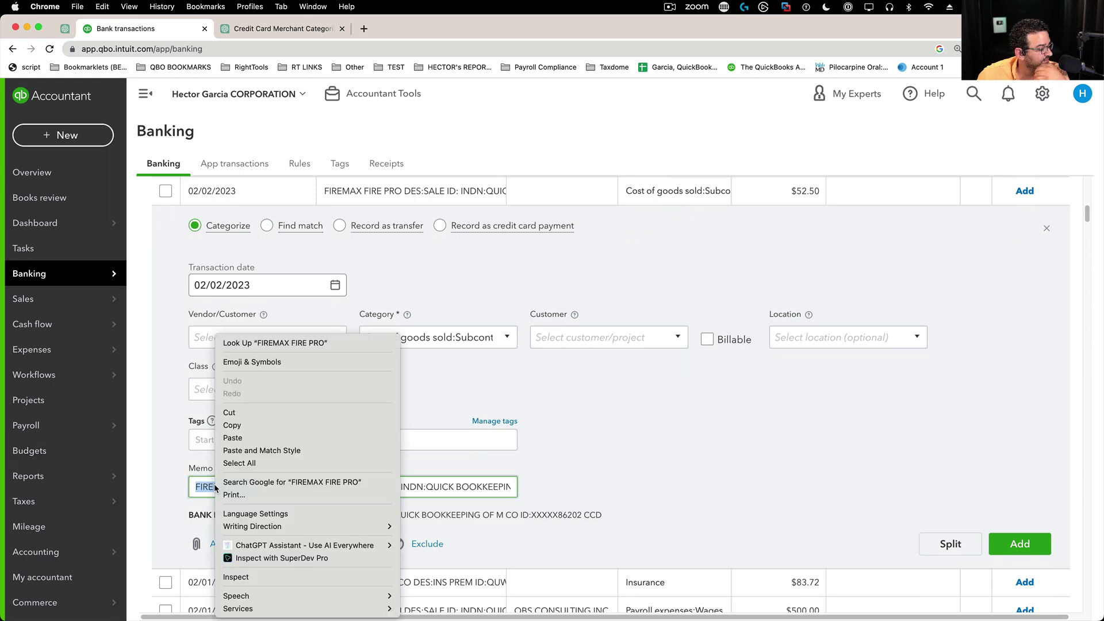
click(232, 425)
Paste FIREMAX FIRE PRO into ChatGPT and send it for a category suggestion
click(278, 30)
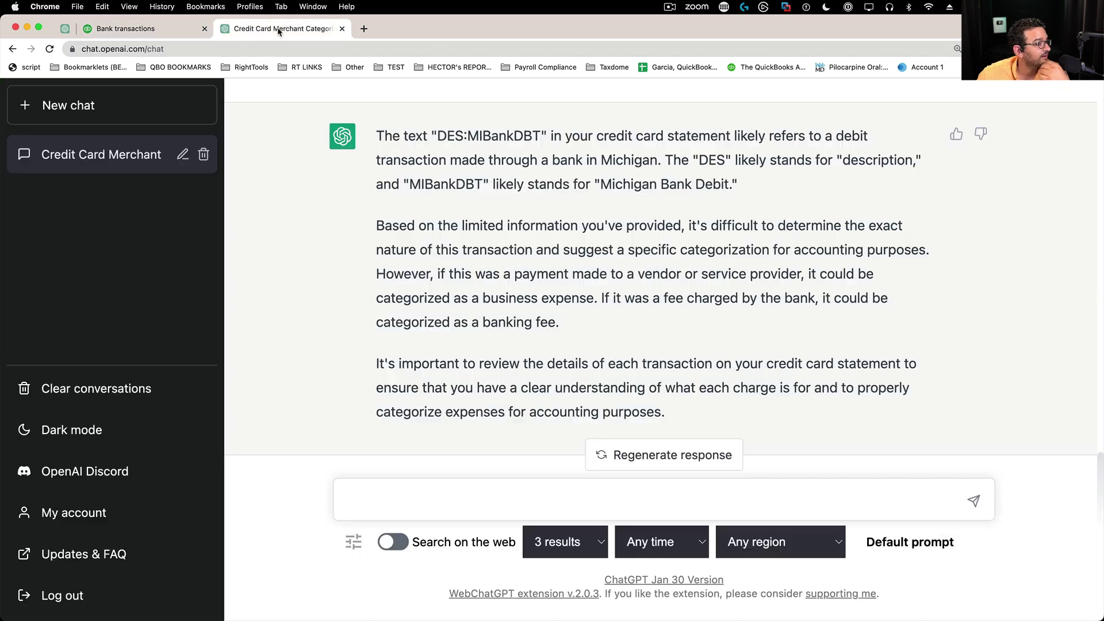
right_click(376, 496)
click(405, 502)
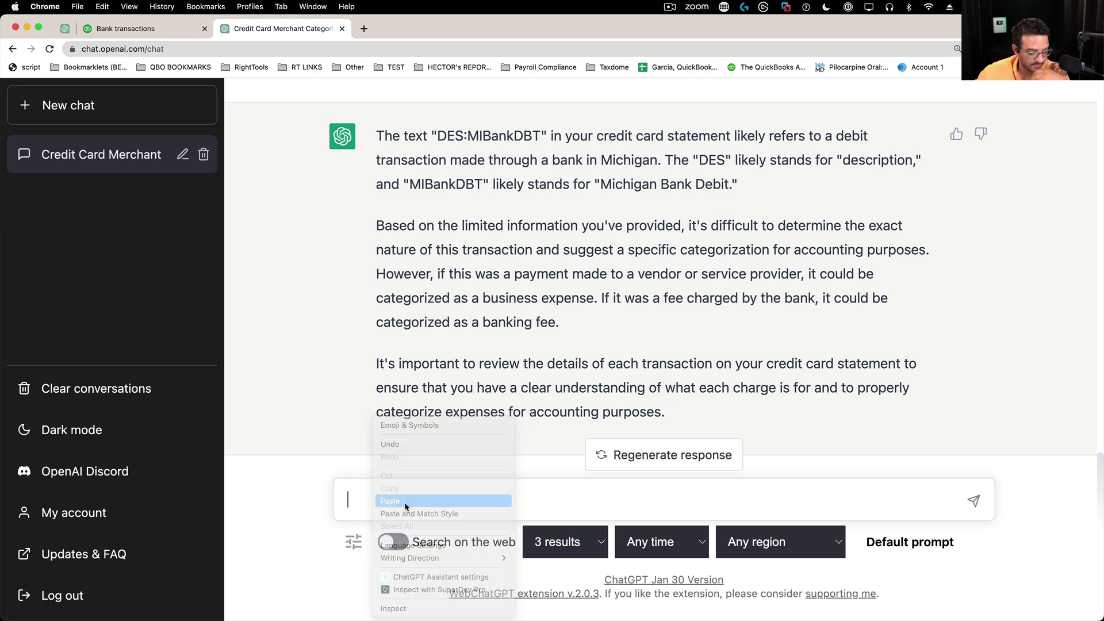
key(Return)
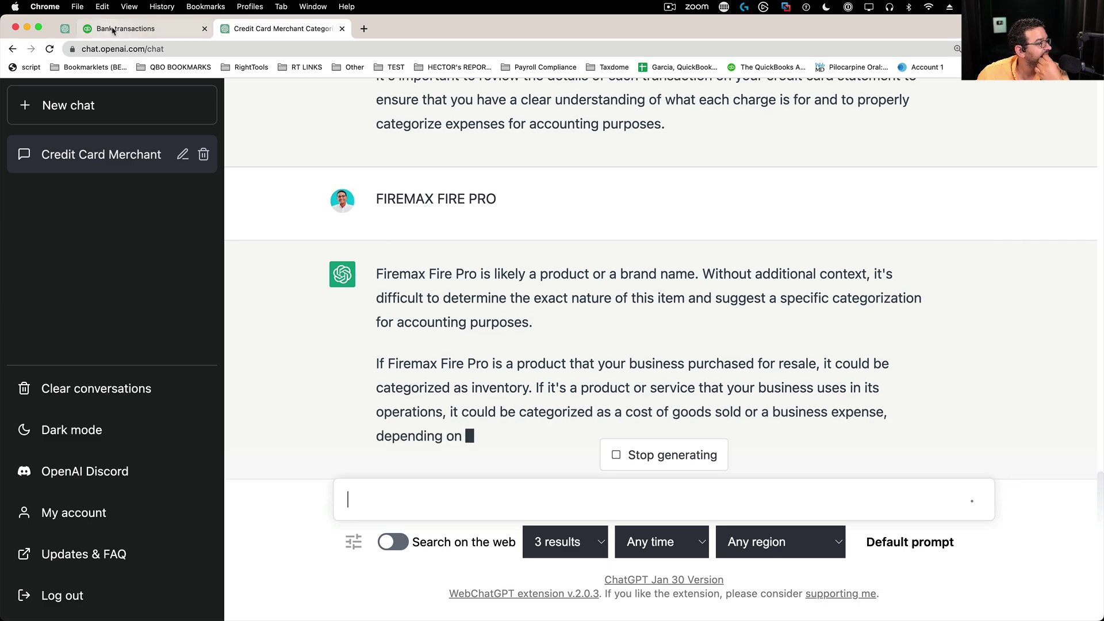
key(ctrl+shift+Tab)
Open the 02/01/2023 WESTGUARD transaction and copy WESTGUARD INS from its memo
scroll(661, 495, down, 5)
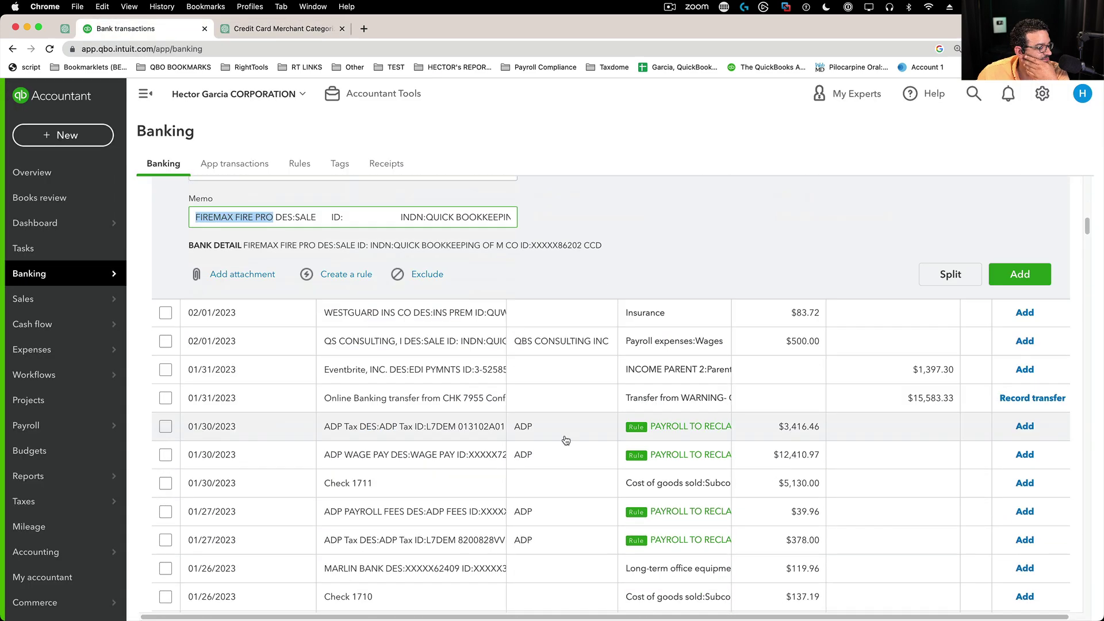
click(341, 312)
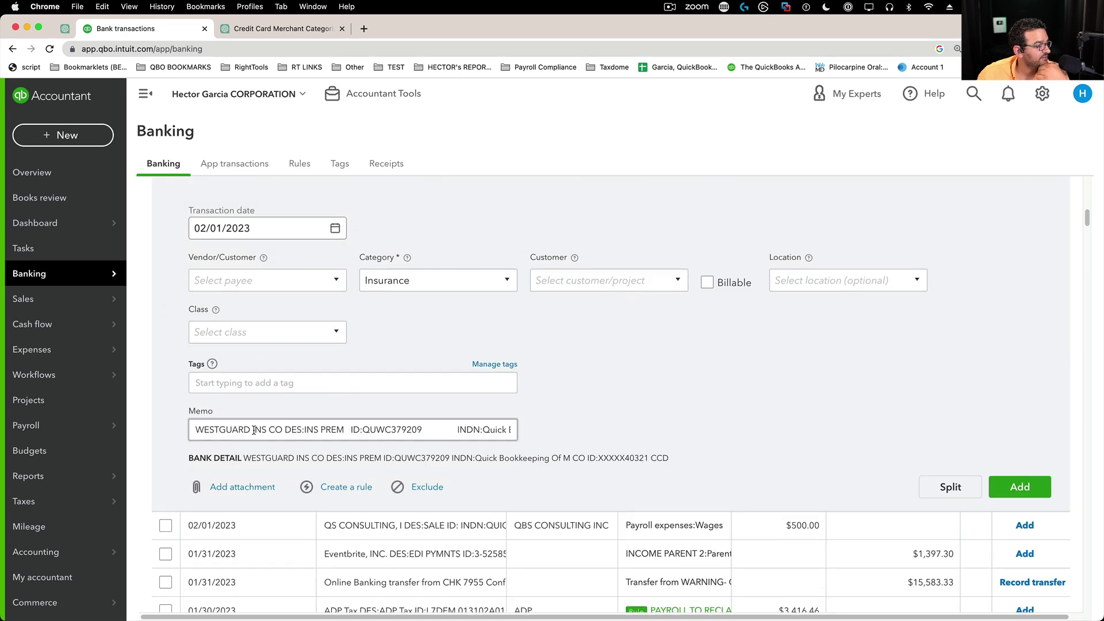
drag(267, 430, 195, 429)
right_click(227, 430)
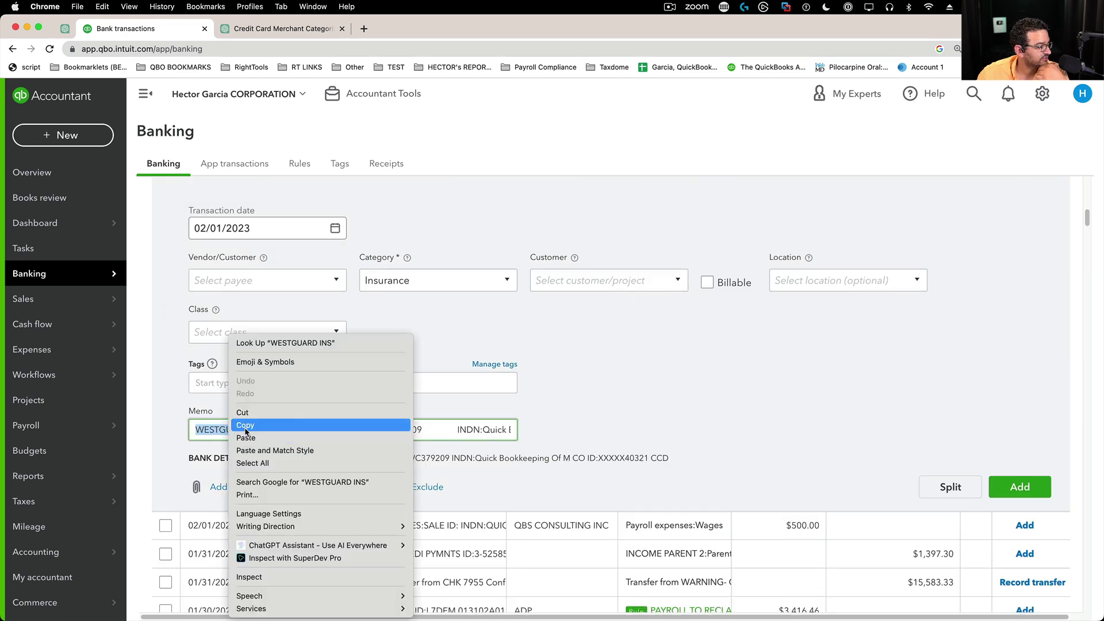
click(253, 425)
Paste WESTGUARD INS into ChatGPT and send it for categorization
click(264, 26)
right_click(400, 500)
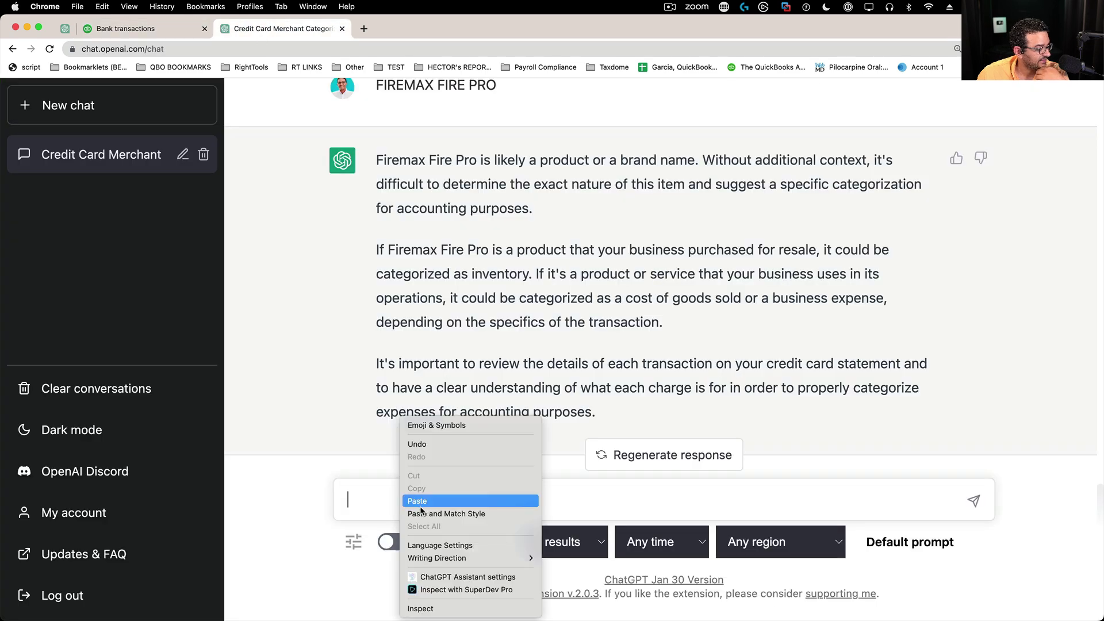
click(423, 501)
key(Return)
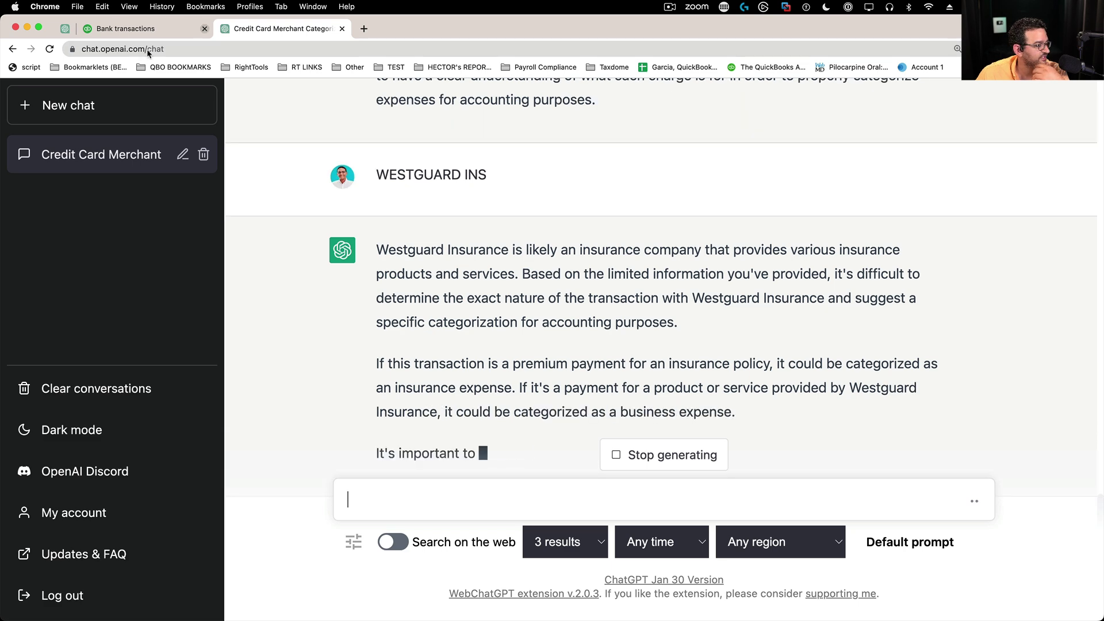
click(108, 32)
Open the Eventbrite transaction and copy the 'Eventbrite, INC.' payee from its memo
scroll(422, 346, down, 5)
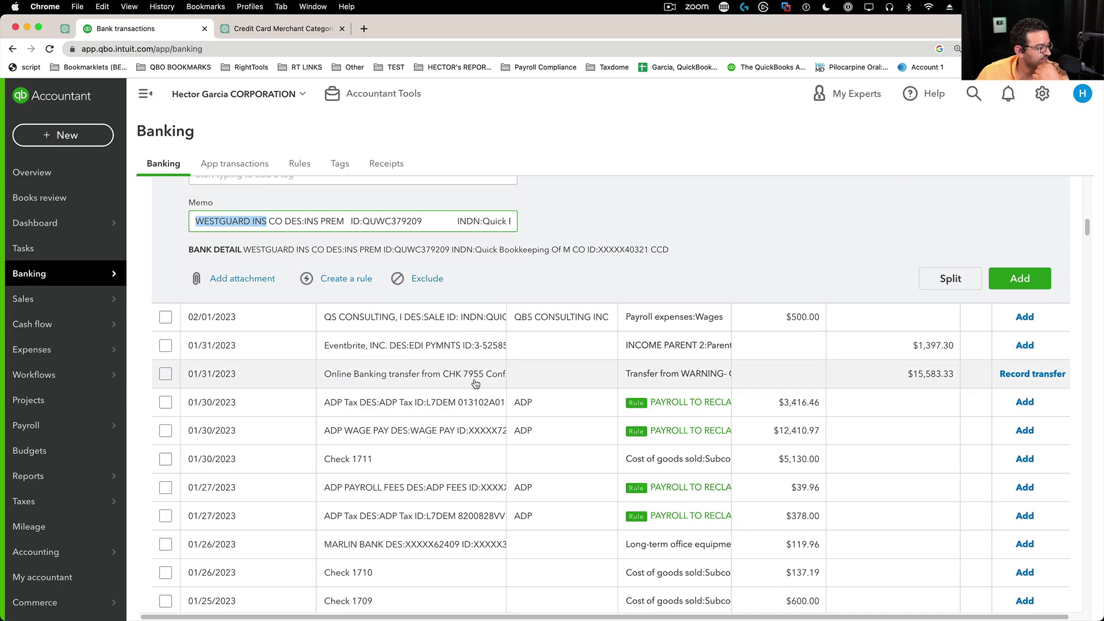
scroll(373, 403, down, 1)
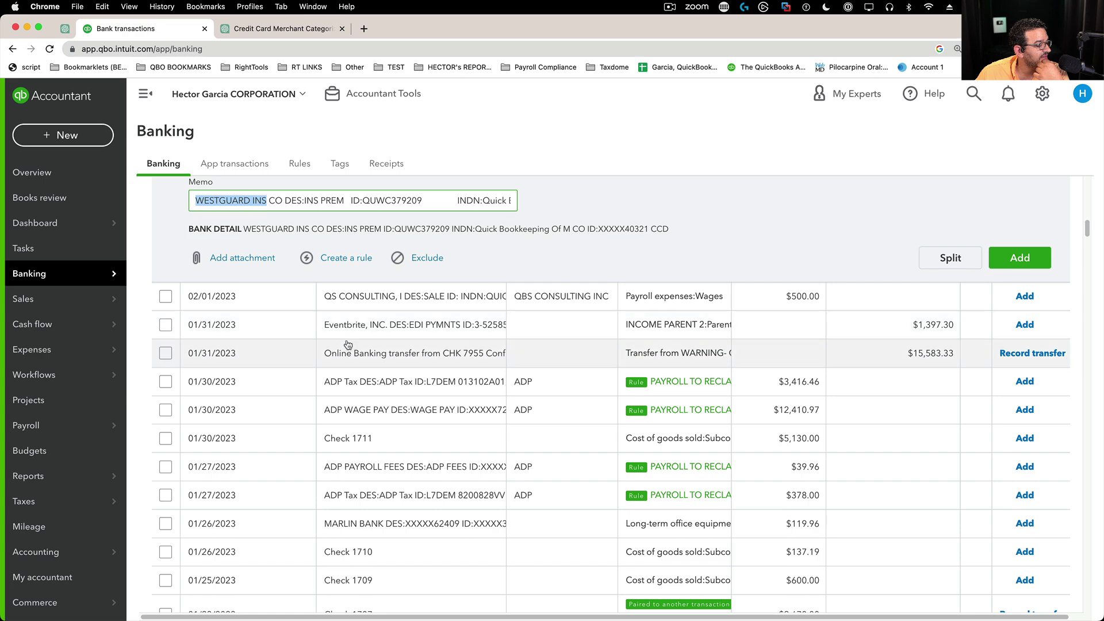
scroll(351, 334, down, 1)
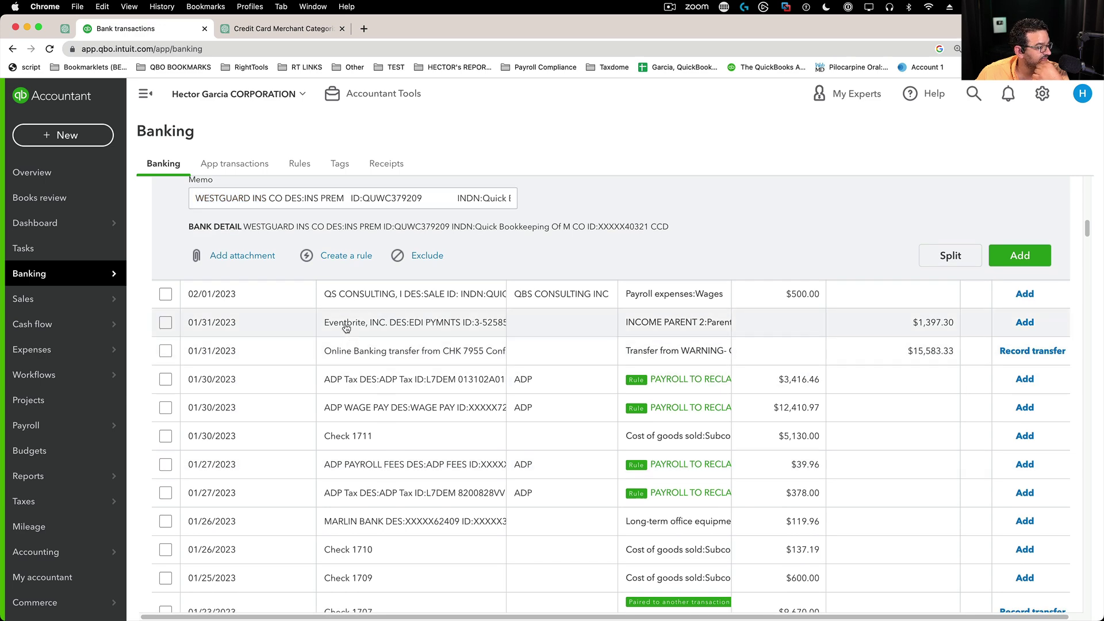
click(346, 327)
scroll(345, 431, down, 1)
drag(259, 495, 196, 496)
right_click(202, 496)
click(215, 429)
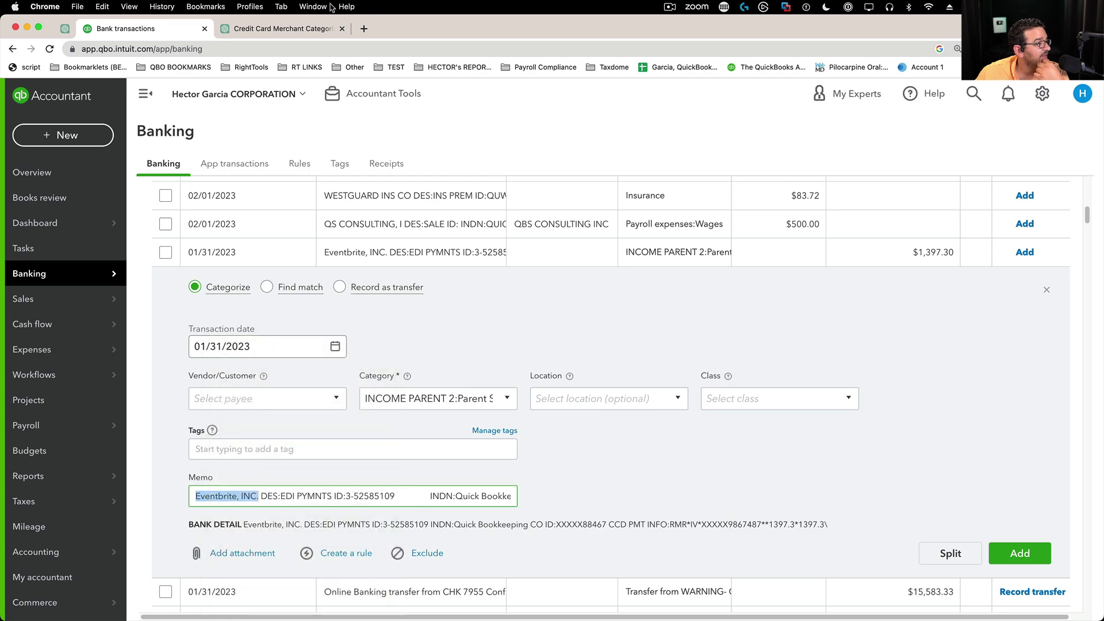
Paste 'Eventbrite, INC.' into the ChatGPT message box and send it
click(328, 28)
right_click(394, 488)
click(408, 499)
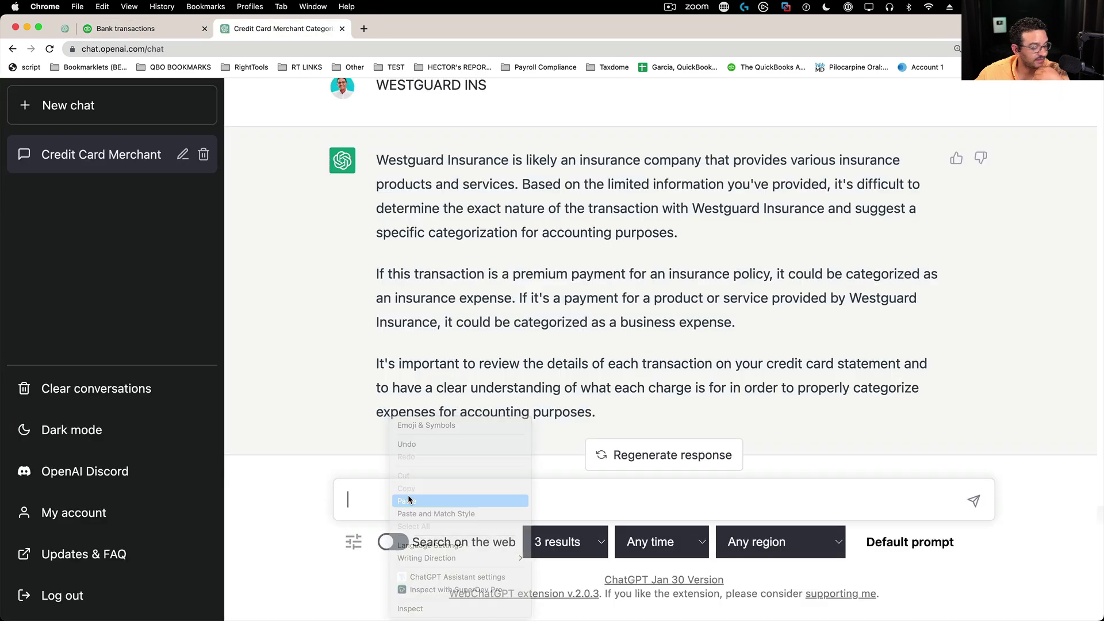
key(Return)
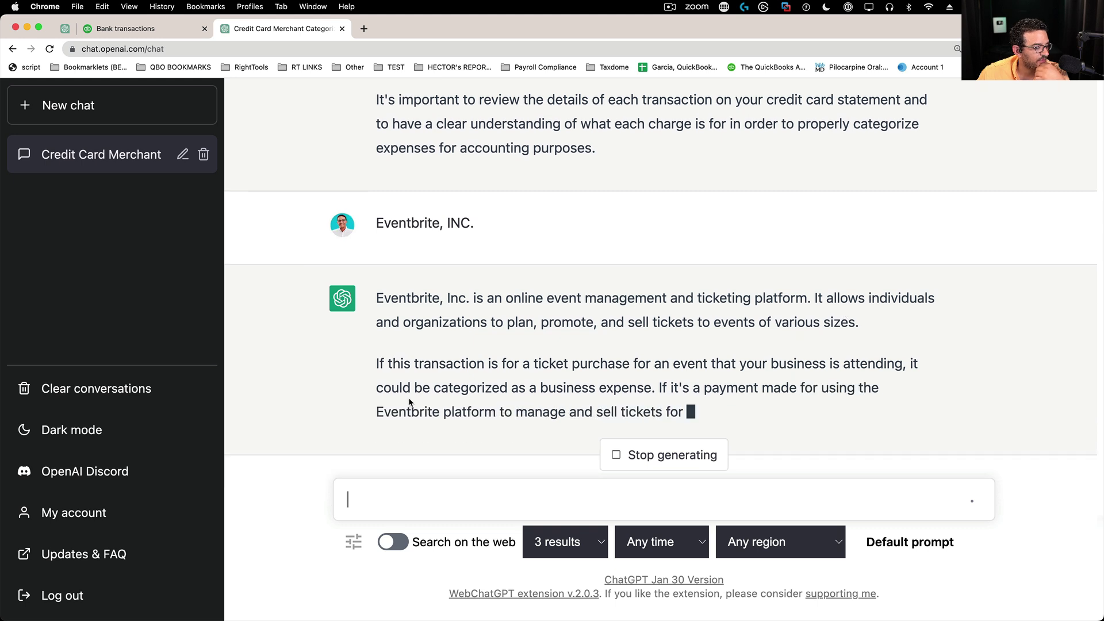
Read the suggested ticket and marketing/advertising expense categories, then return to the bank transactions
drag(495, 339, 780, 371)
click(699, 310)
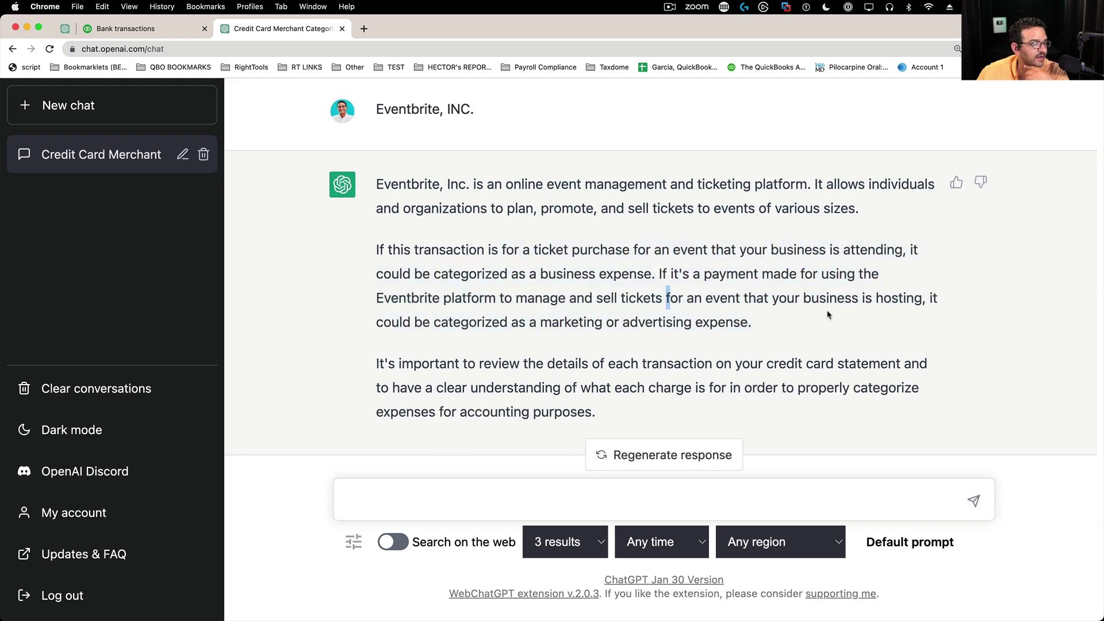
drag(819, 295, 750, 334)
click(601, 319)
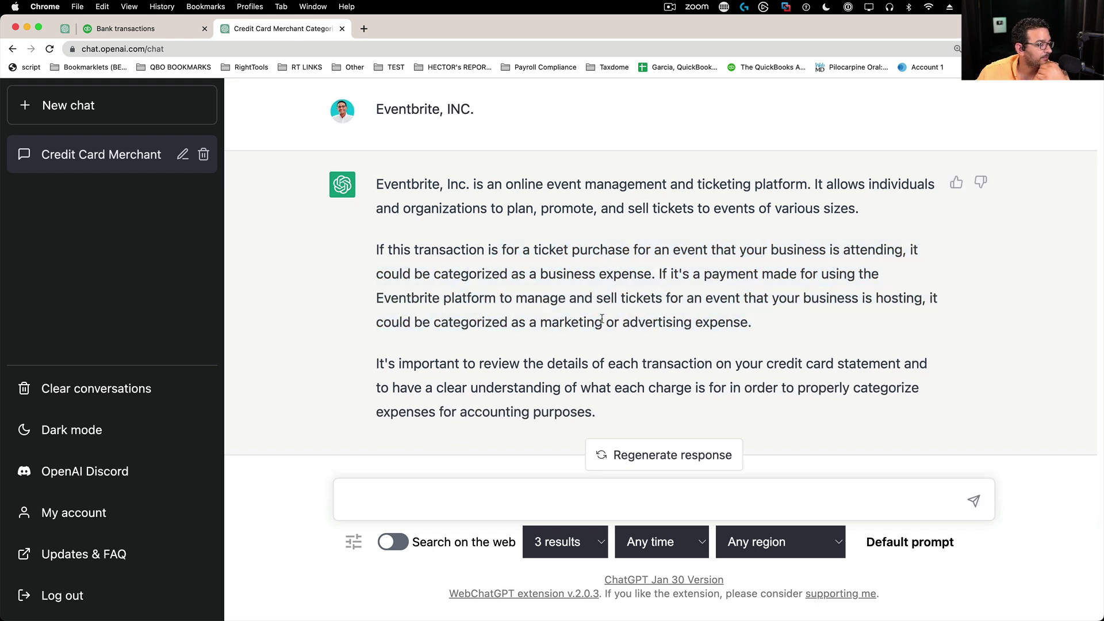
click(127, 31)
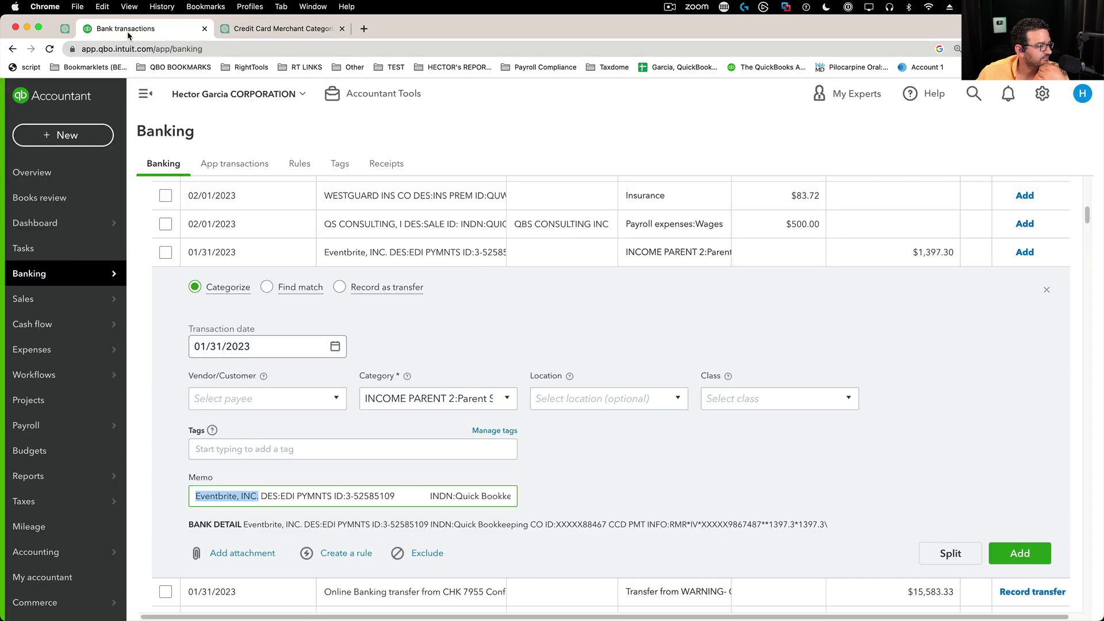
scroll(518, 389, down, 2)
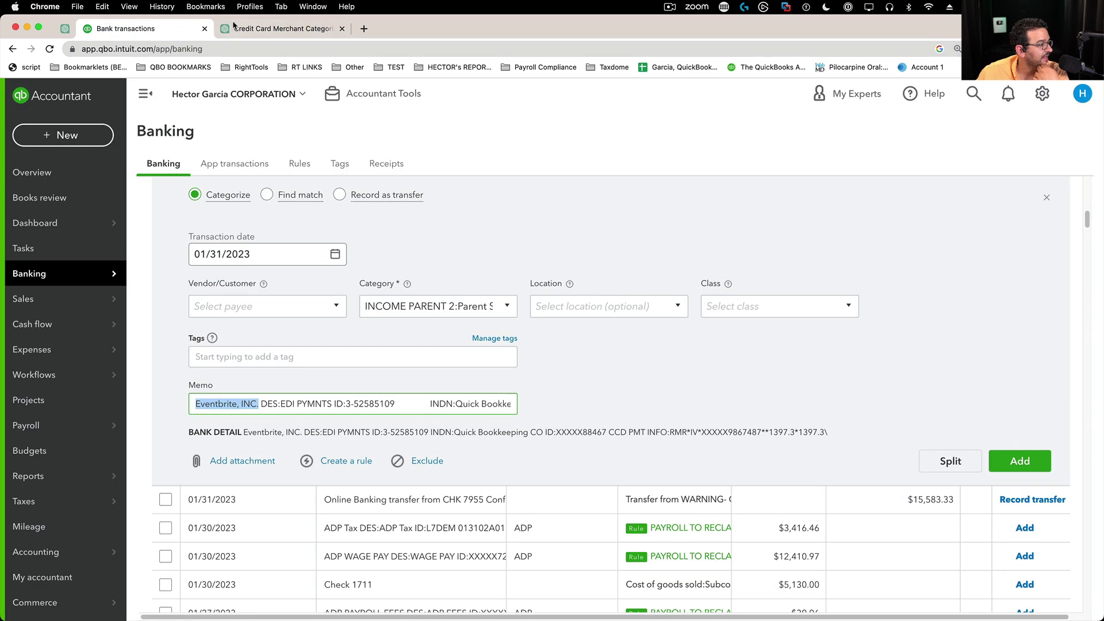
In ChatGPT, start a format request listing 'Merchant' name and a short 'description' line
click(249, 27)
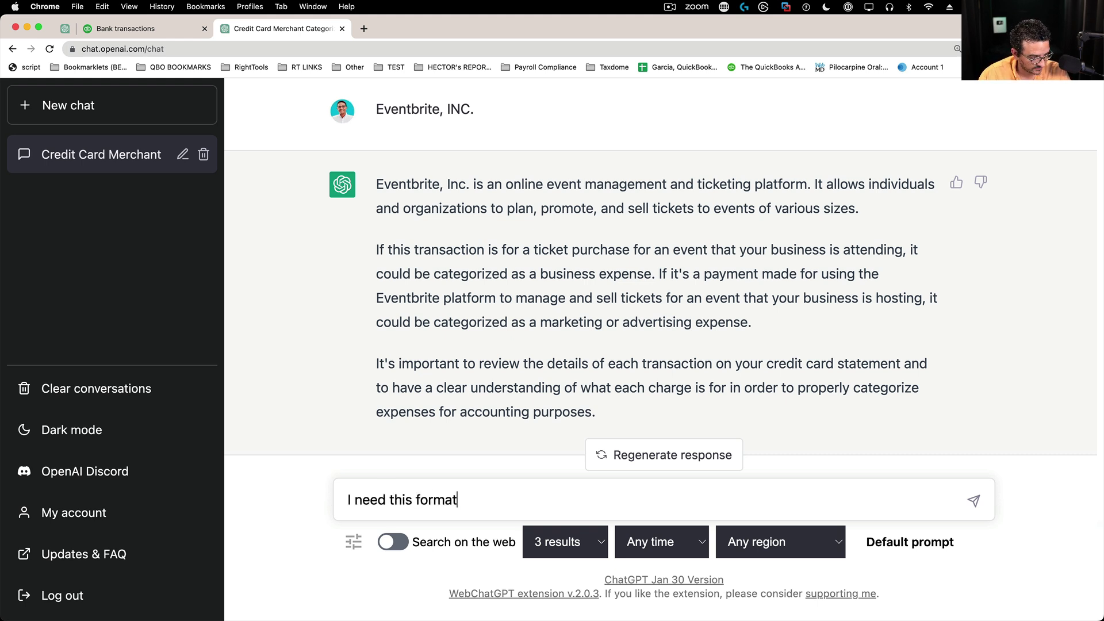
key(shift+Return)
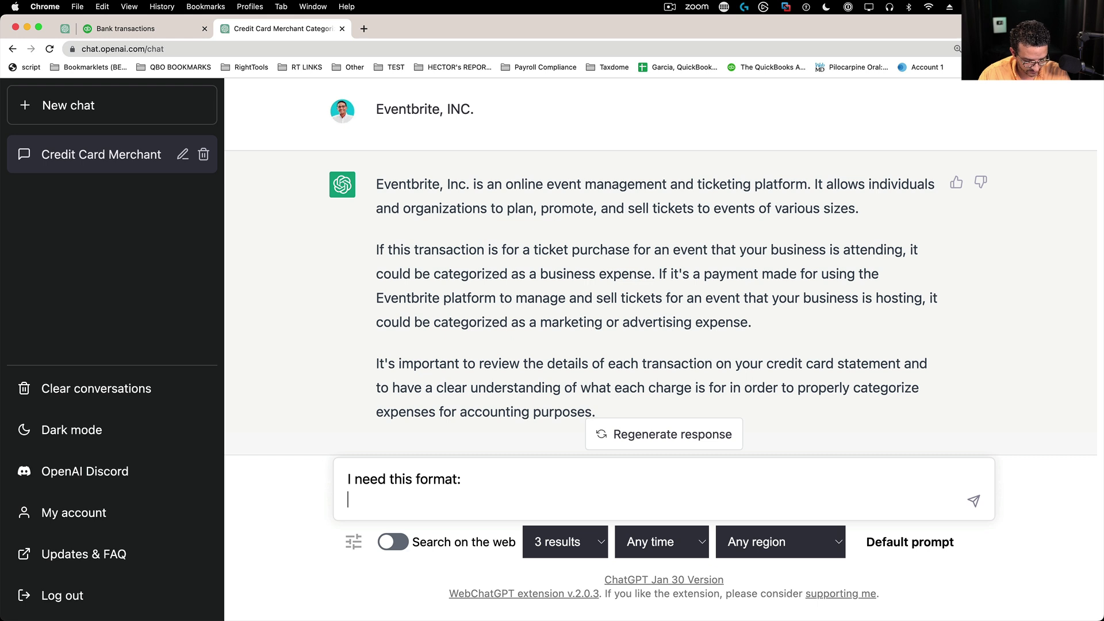
text(Merchant name and Short descruption)
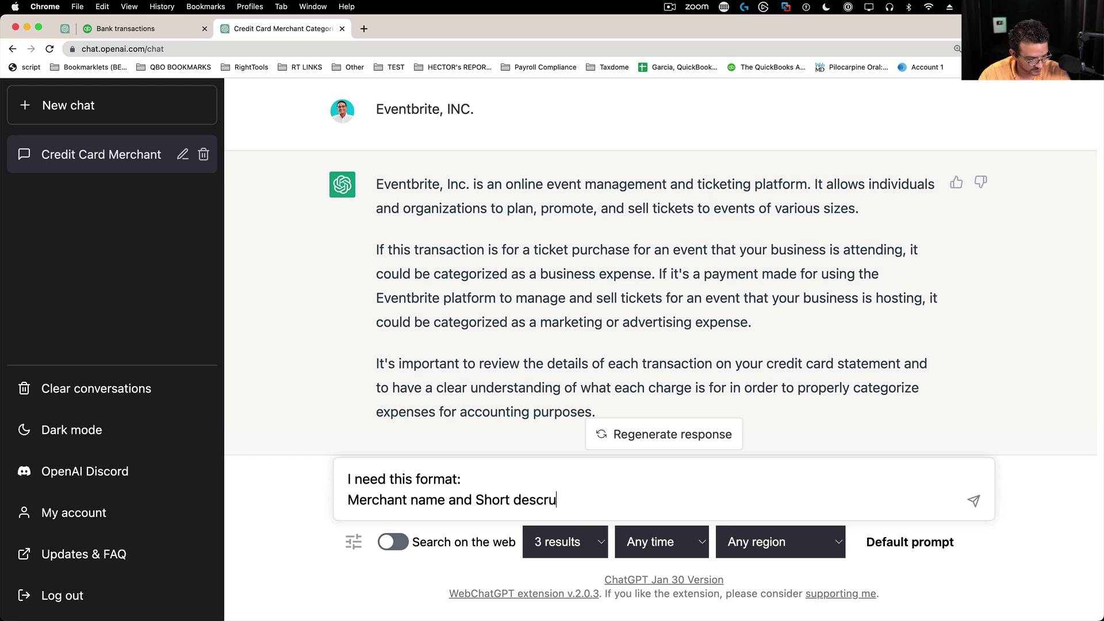
right_click(547, 509)
click(608, 387)
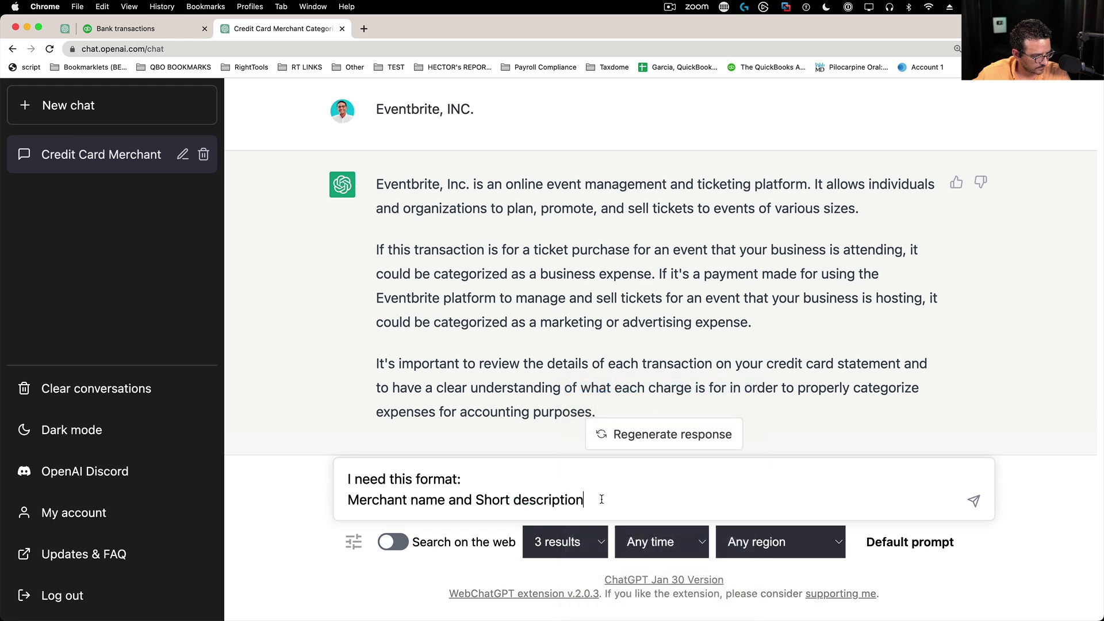
key(shift+Return)
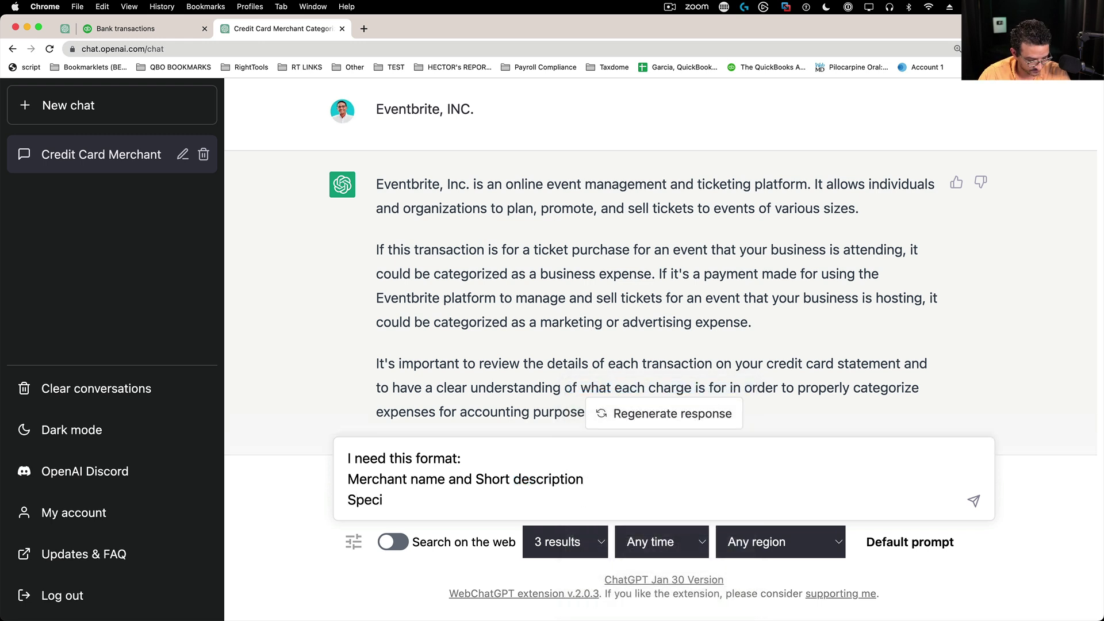
Add a 'Specific expense/deduction' category line to the request and send it
text(Specifict expense category for my business tax return)
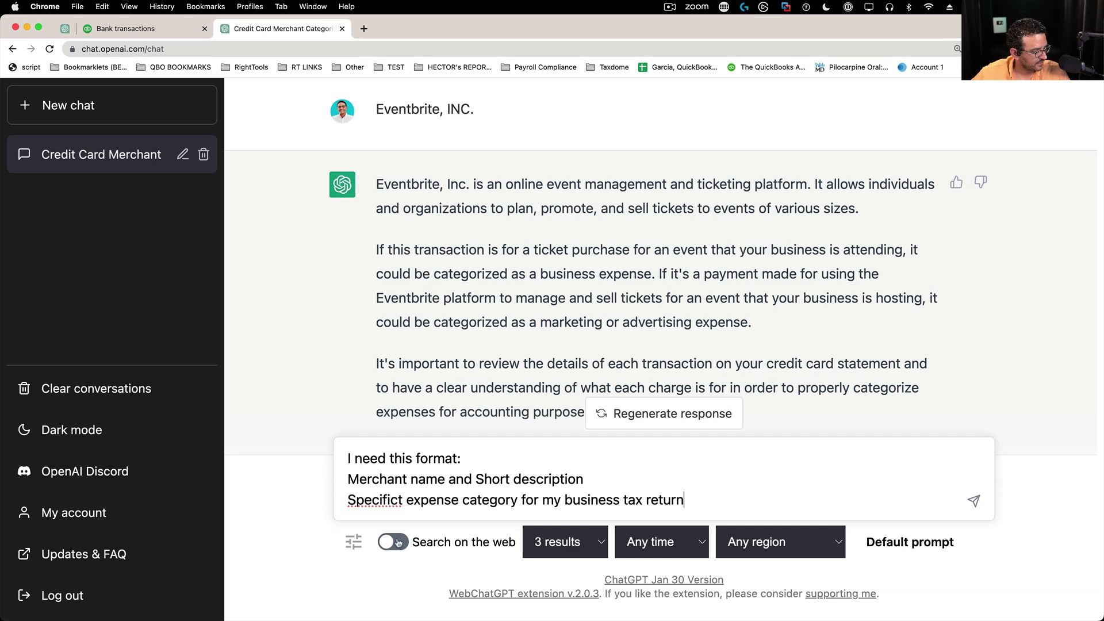
right_click(382, 502)
click(402, 388)
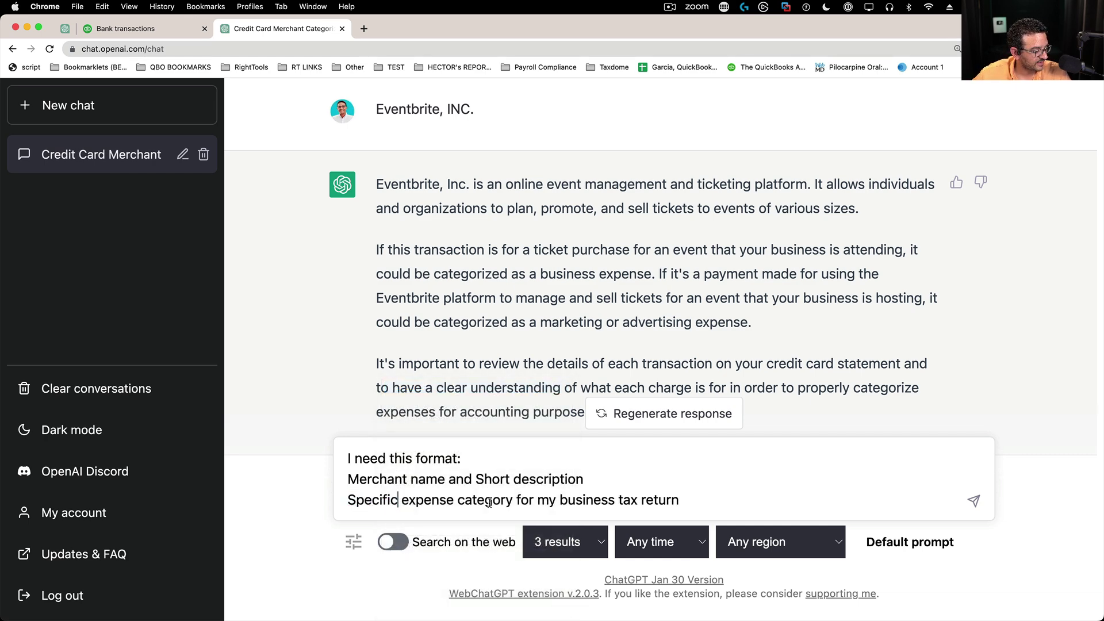
click(514, 502)
text(/deduction)
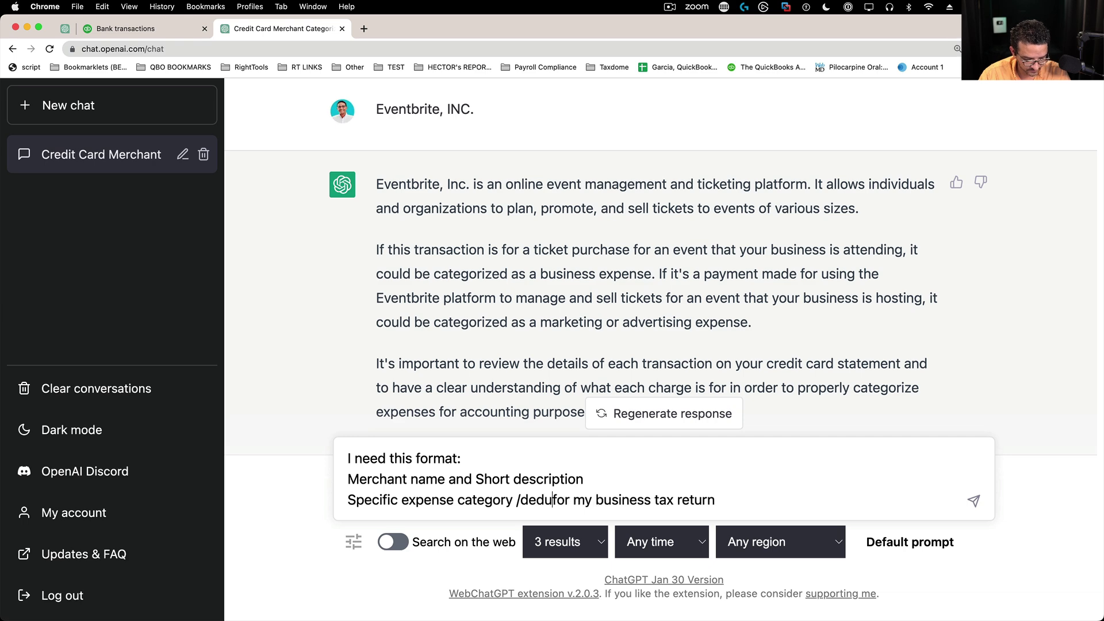
key(BackSpace)
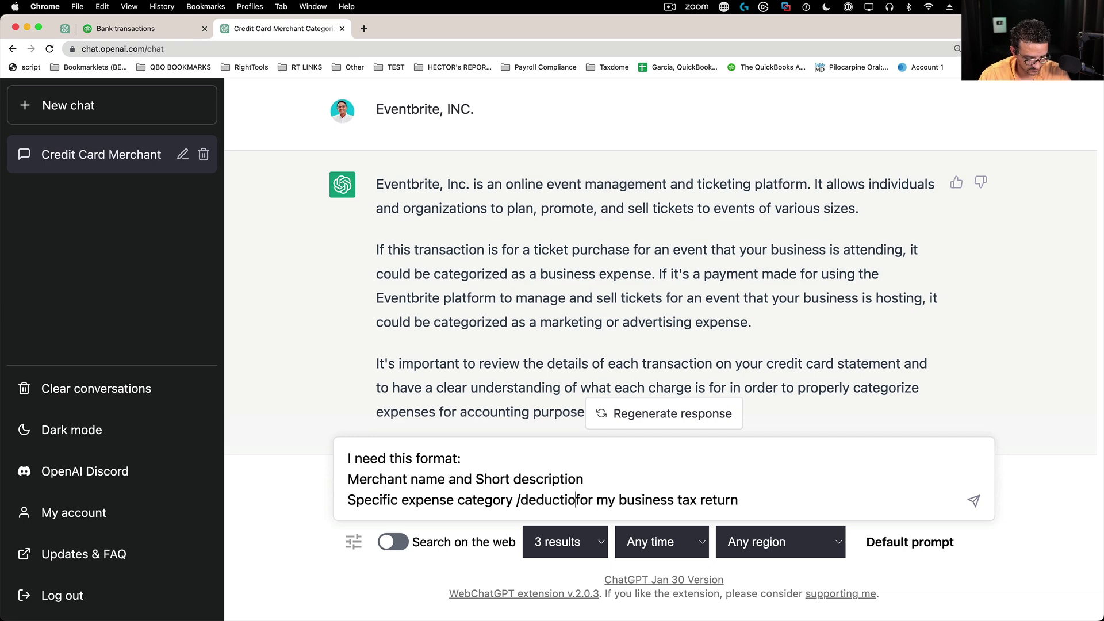
text(n)
key(Return)
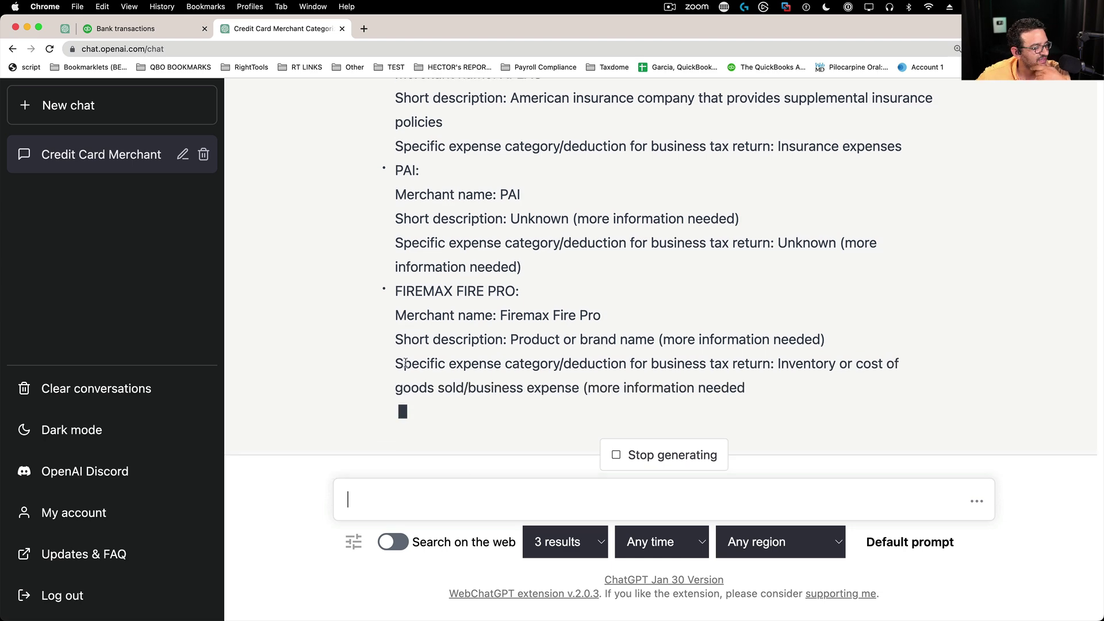
Open the 01/18 $56.32 FPL transaction and select and copy 'FPL DIRECT DEBIT' from its memo
click(125, 28)
scroll(439, 415, down, 3)
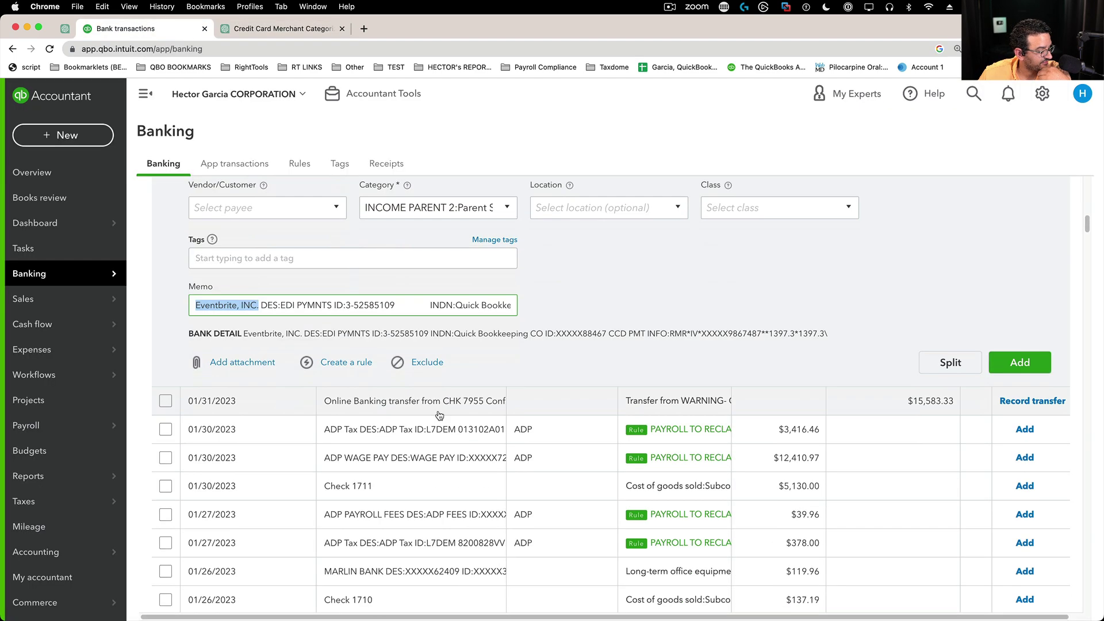
scroll(439, 415, down, 10)
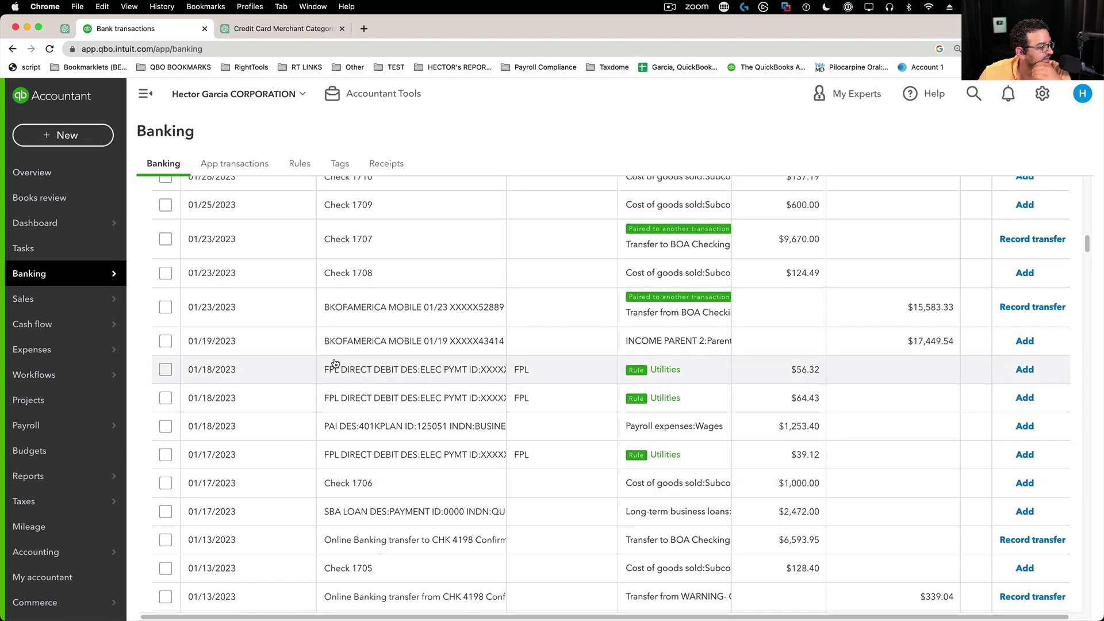
click(358, 379)
scroll(271, 532, down, 3)
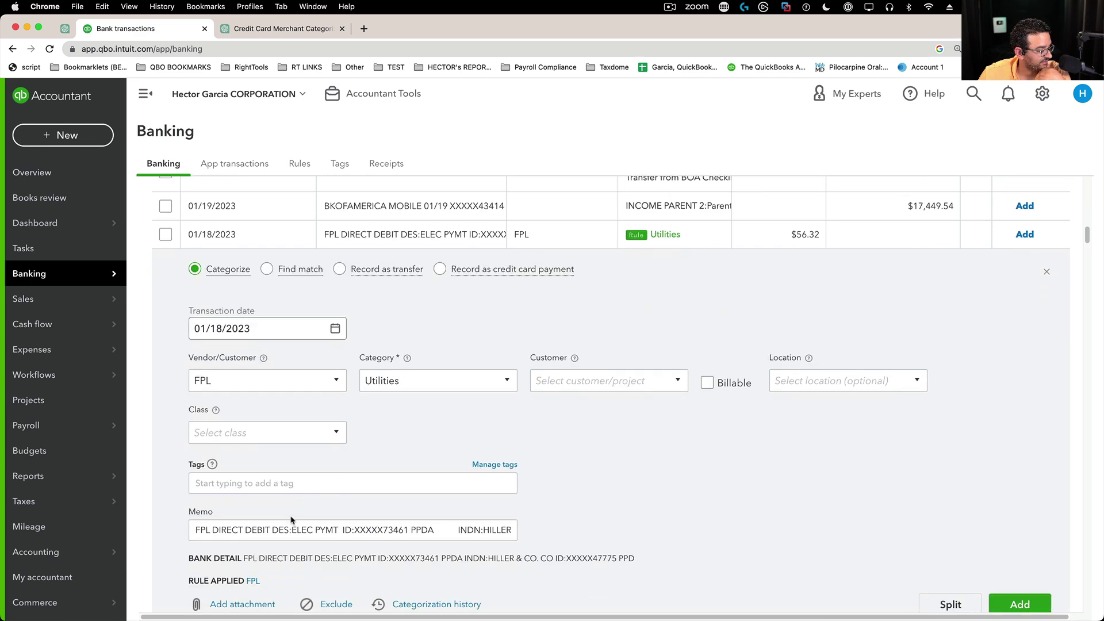
drag(271, 532, 202, 525)
right_click(211, 526)
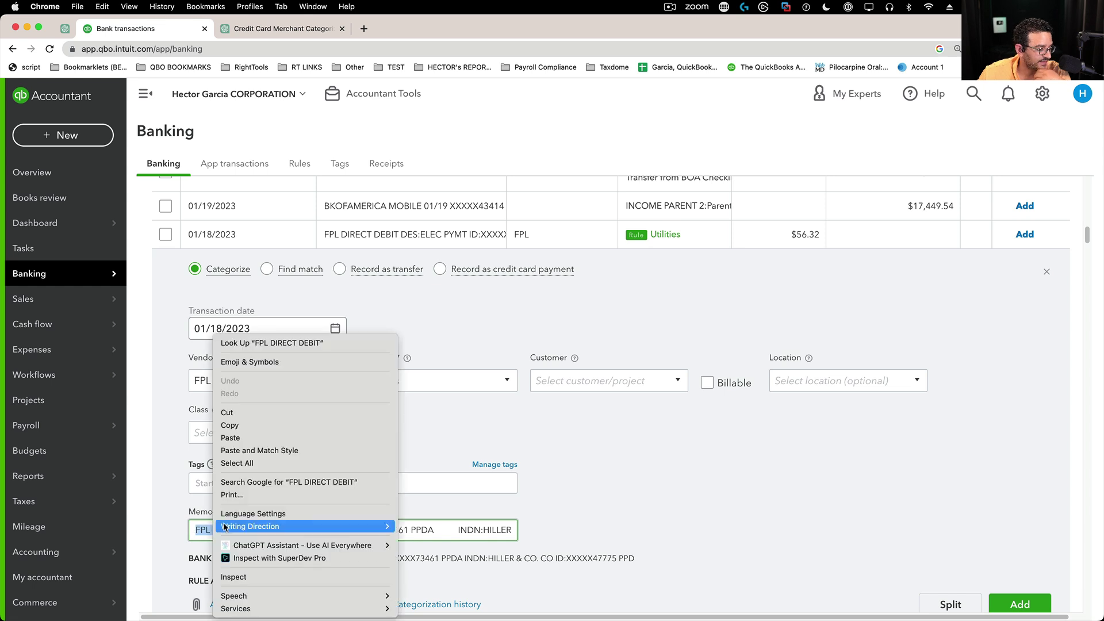
Paste 'FPL DIRECT DEBIT' into ChatGPT and send it
click(281, 28)
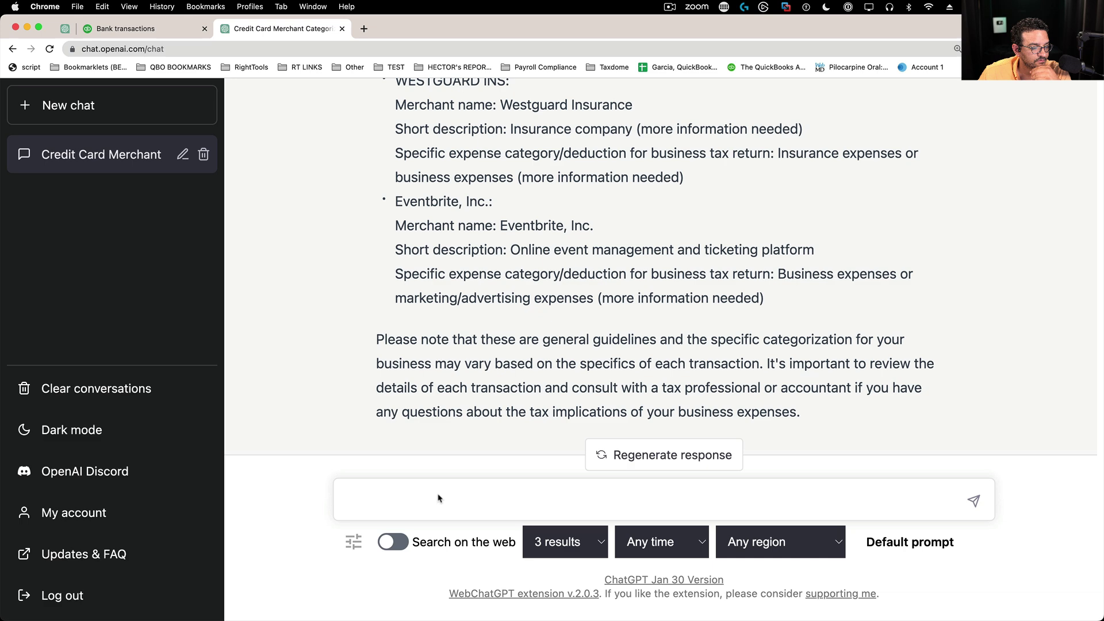
right_click(365, 508)
click(396, 500)
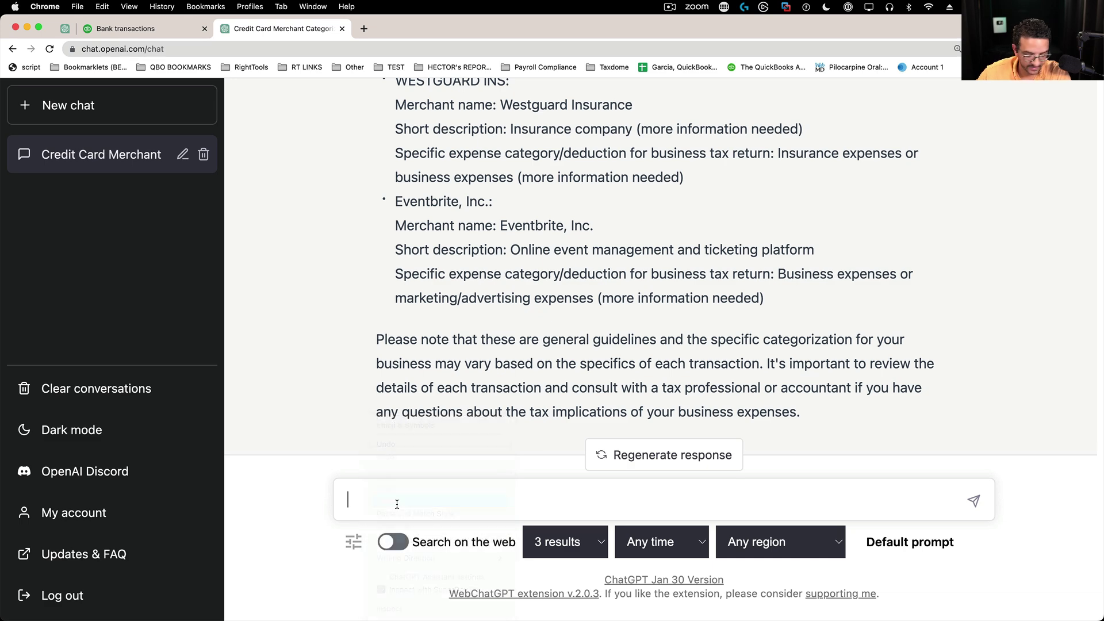
key(Return)
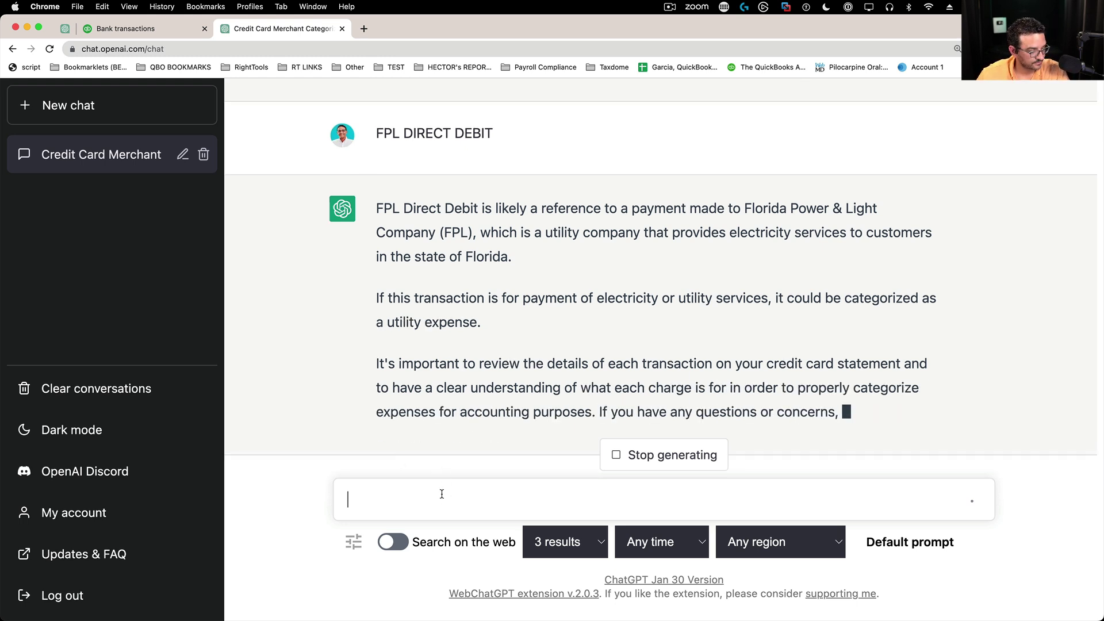
Ask ChatGPT for 'please just the simple format' and select the three-line reply
text(please )
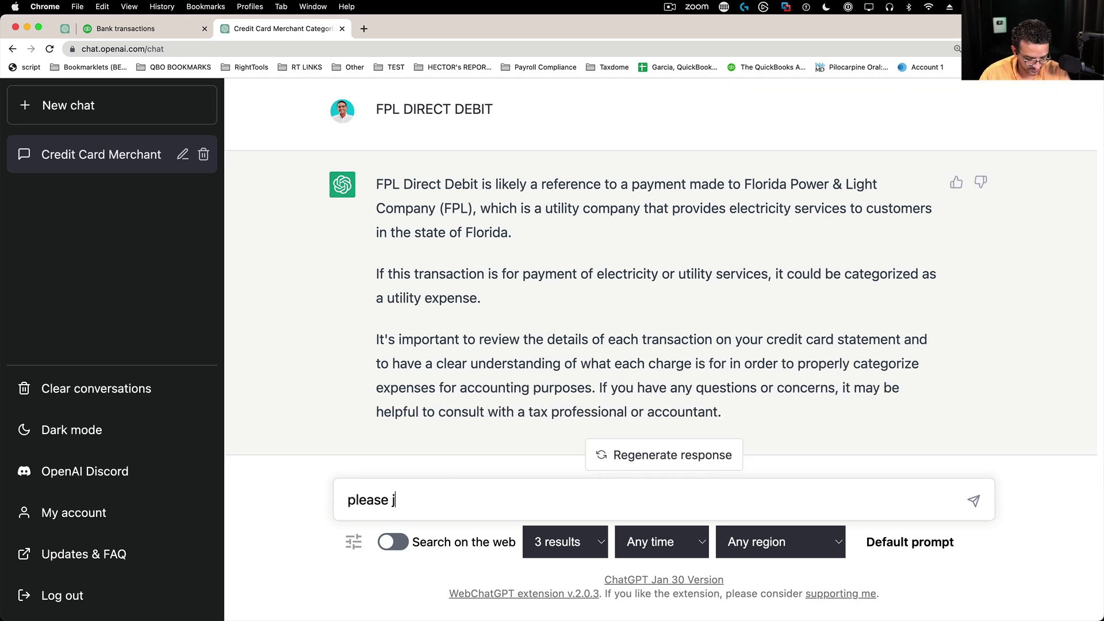
text(just the sim)
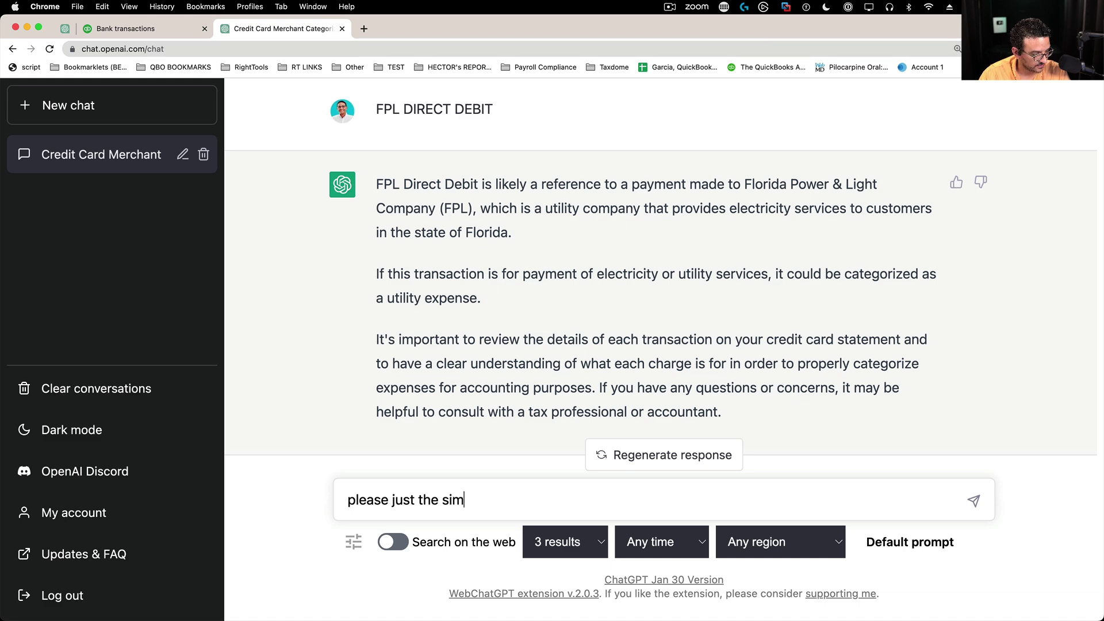
text(ple format)
key(Return)
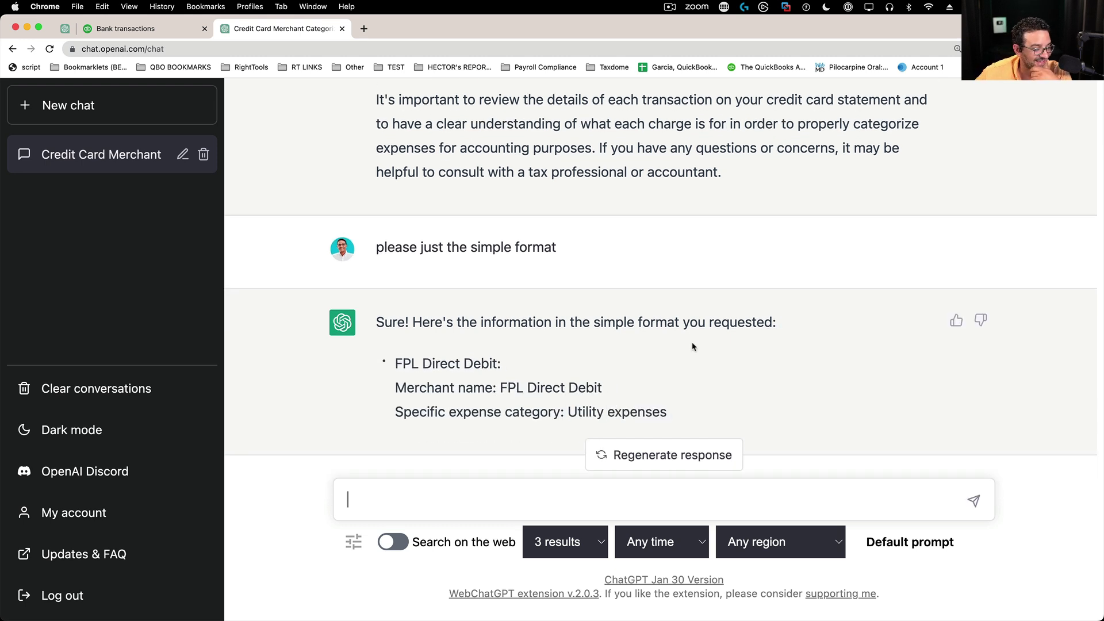
drag(684, 416, 390, 368)
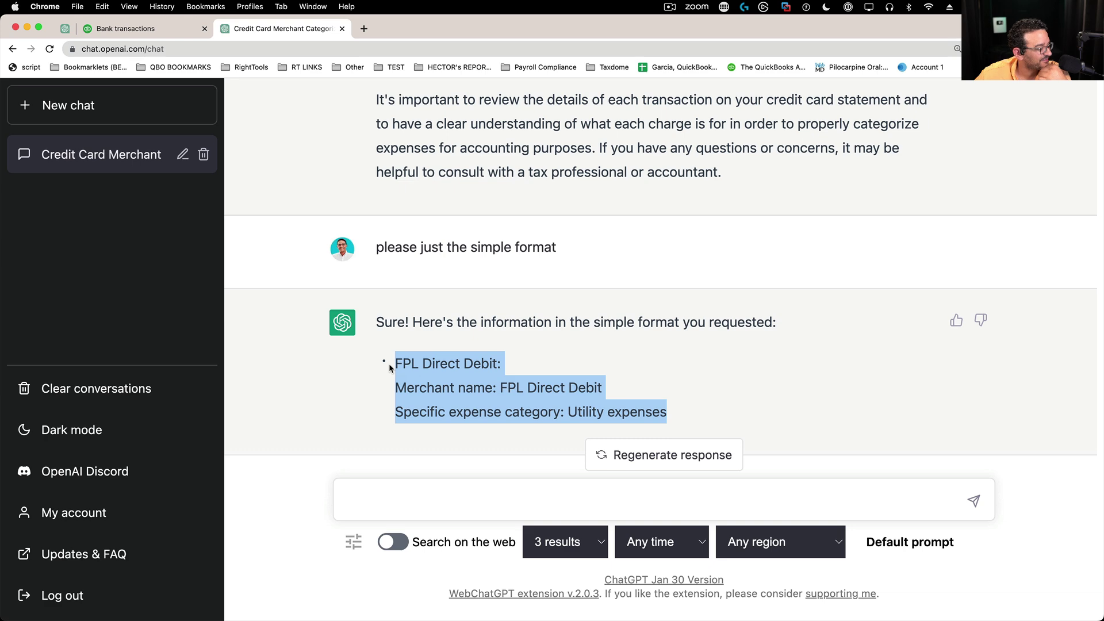
Open the 01/18 PAI transaction and copy 'PAI DES:401KPLAN' from its memo
click(154, 31)
scroll(495, 391, down, 5)
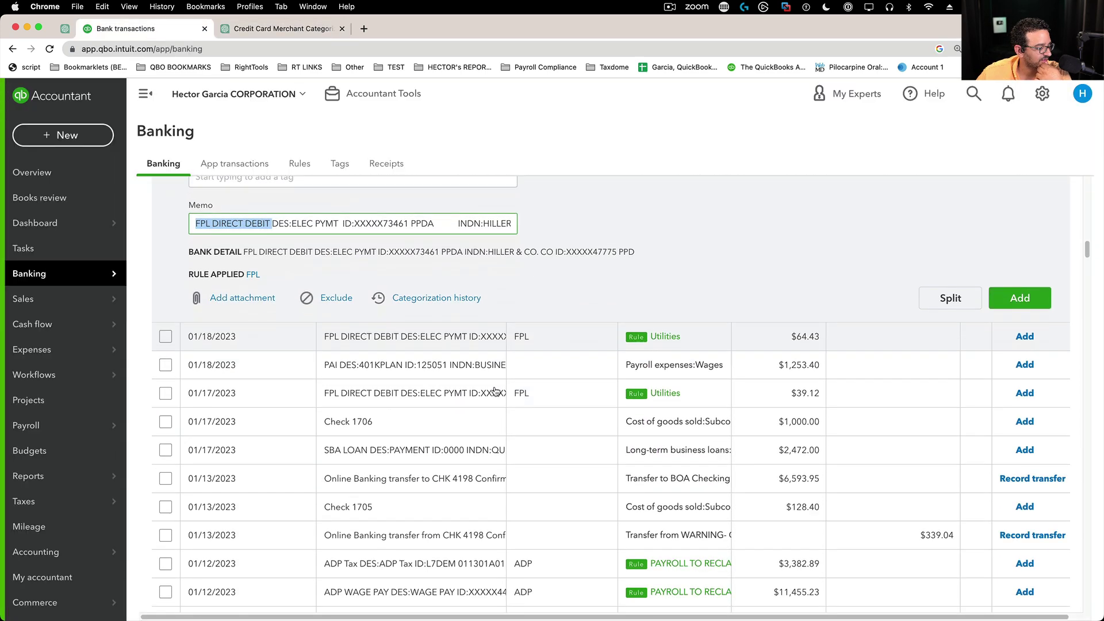
scroll(460, 402, down, 3)
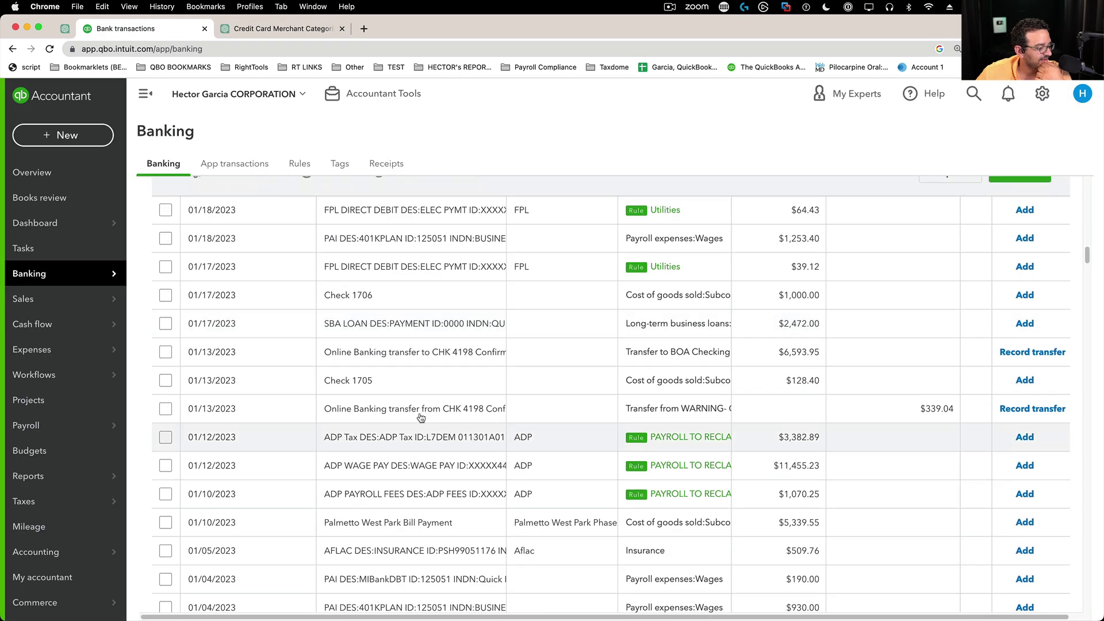
click(381, 236)
scroll(523, 481, down, 3)
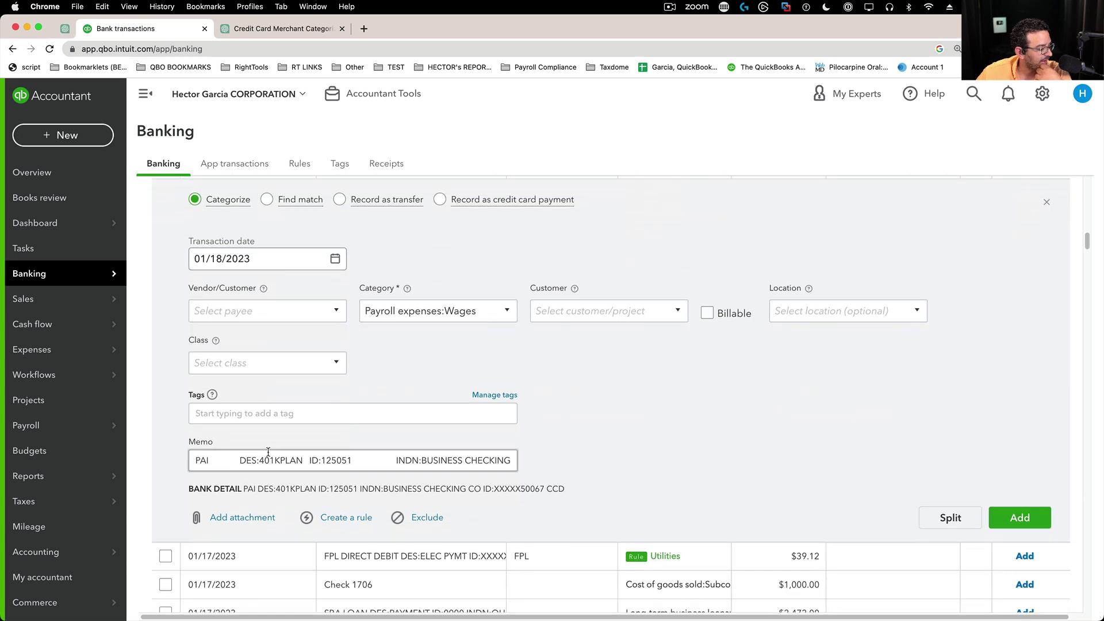
drag(302, 461, 196, 461)
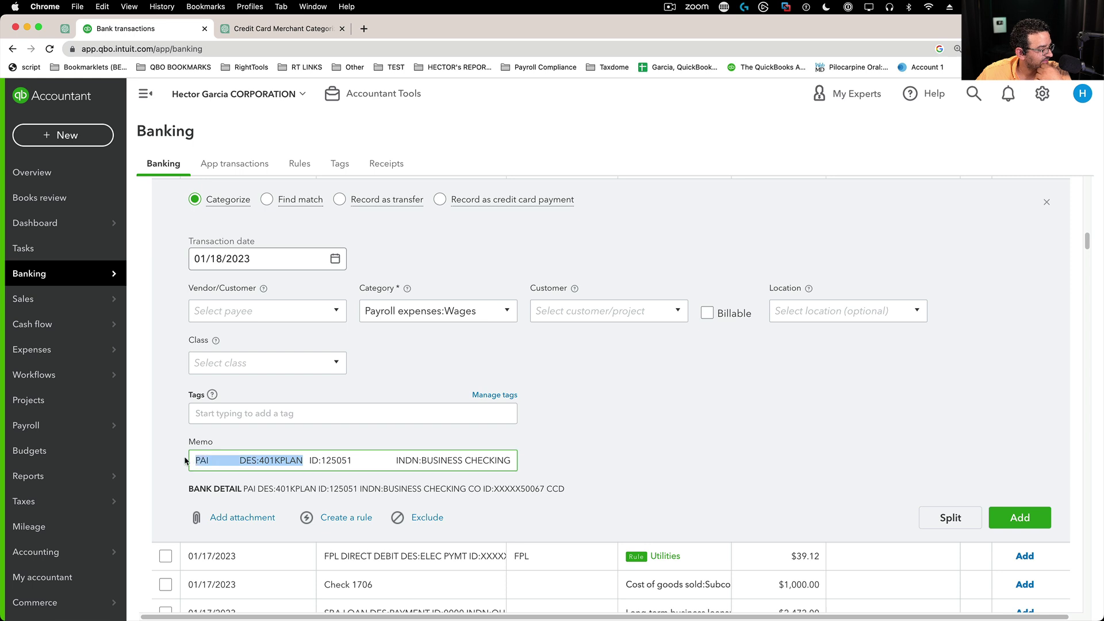
right_click(237, 462)
click(259, 424)
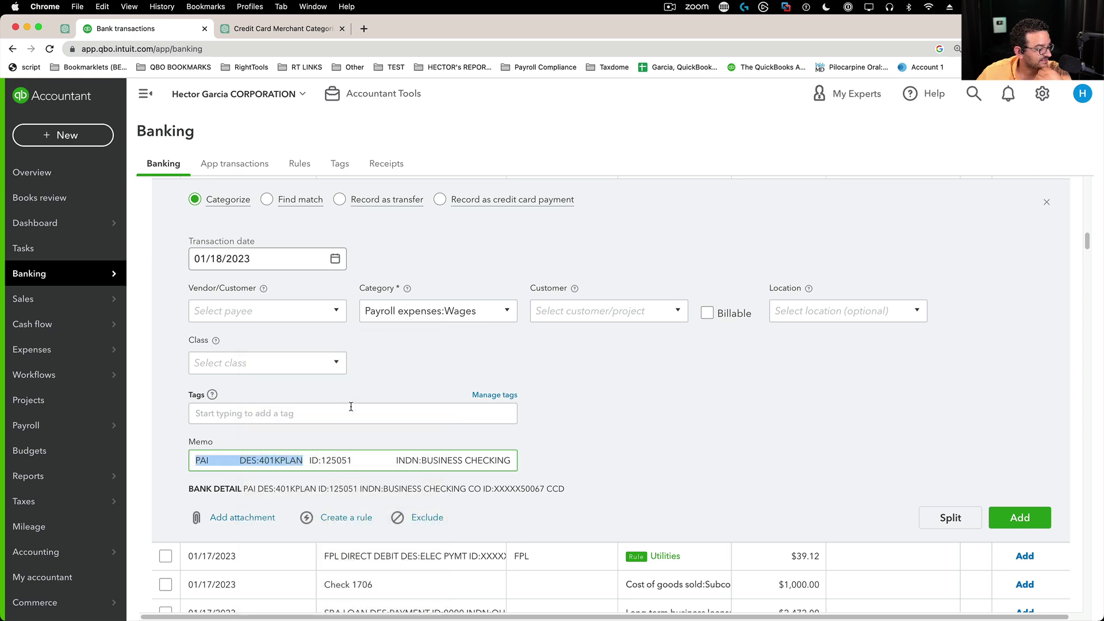
Paste the PAI memo into ChatGPT and send it
click(253, 33)
click(412, 499)
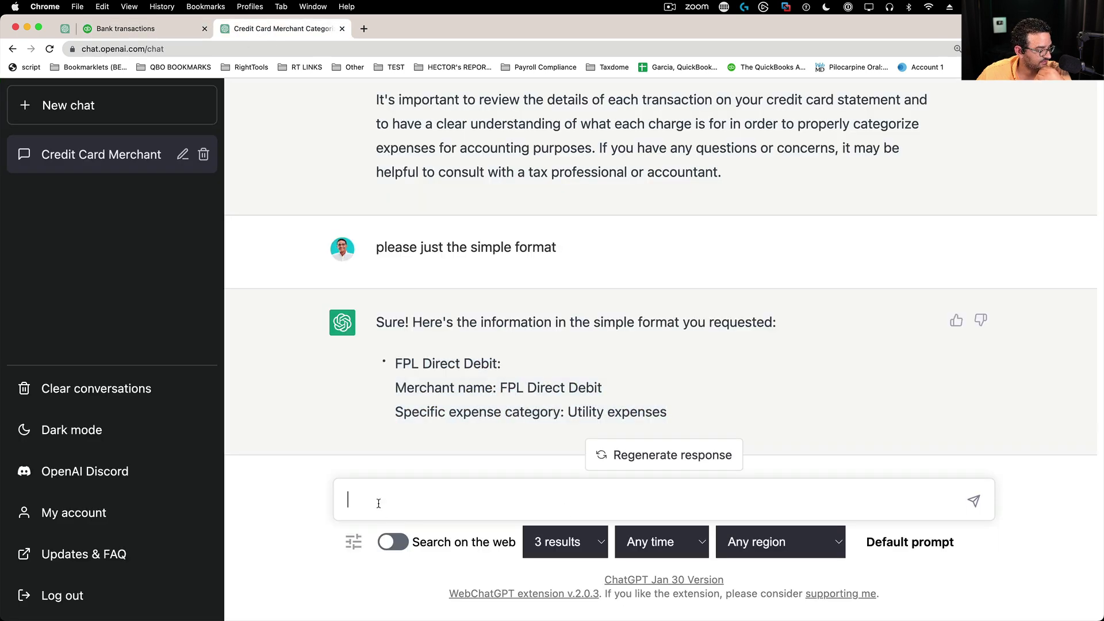
right_click(411, 498)
click(411, 495)
key(Return)
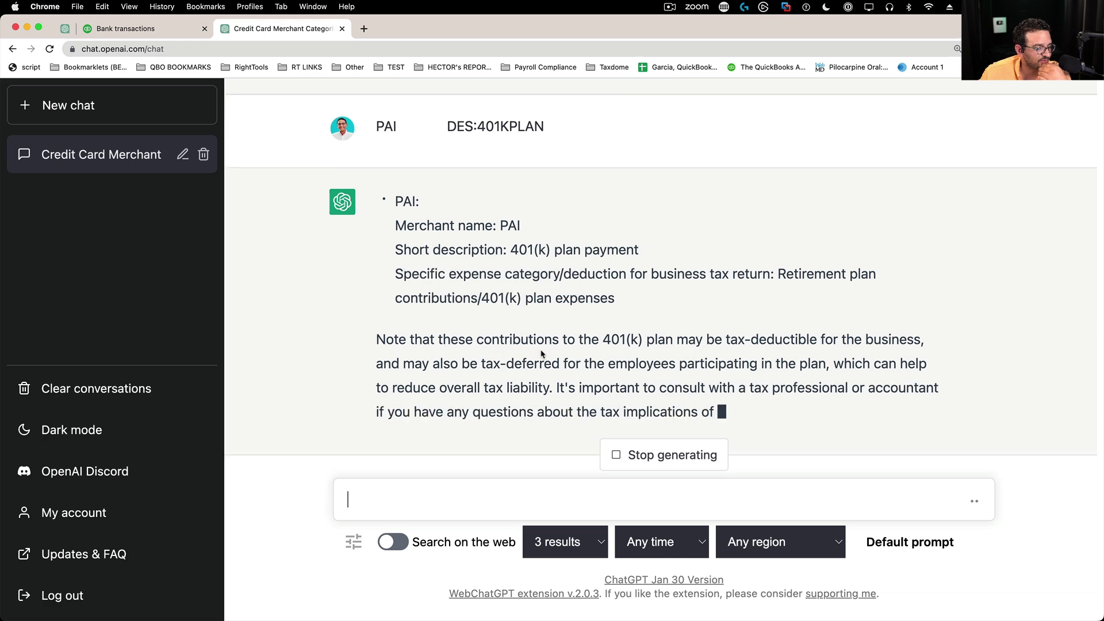
Review the suggested retirement plan contributions category, then return to the bank transactions
click(143, 29)
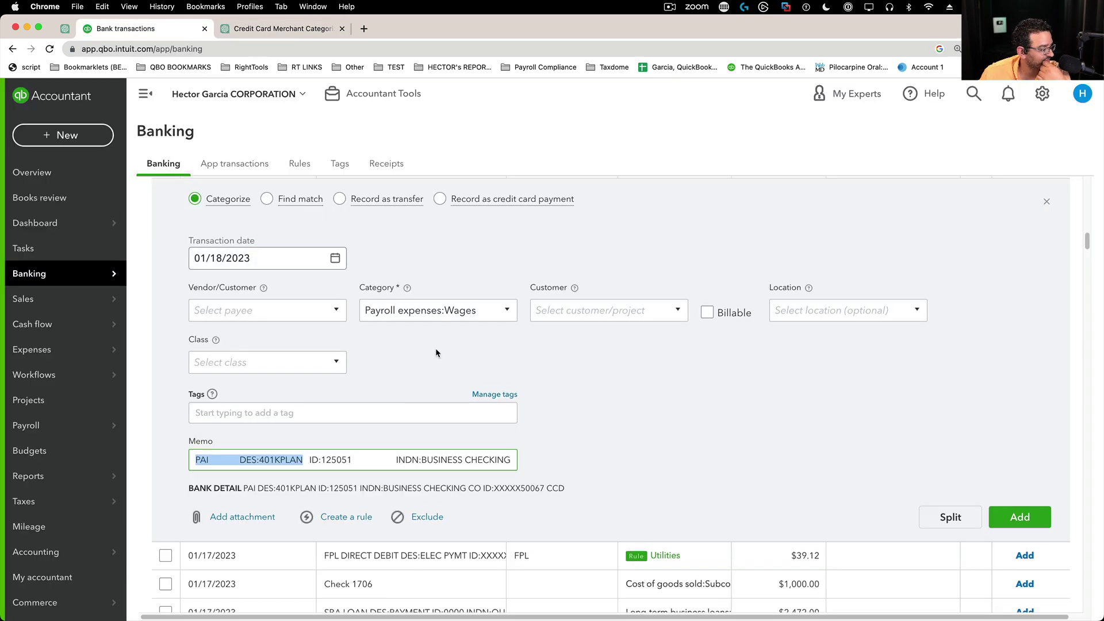
click(291, 27)
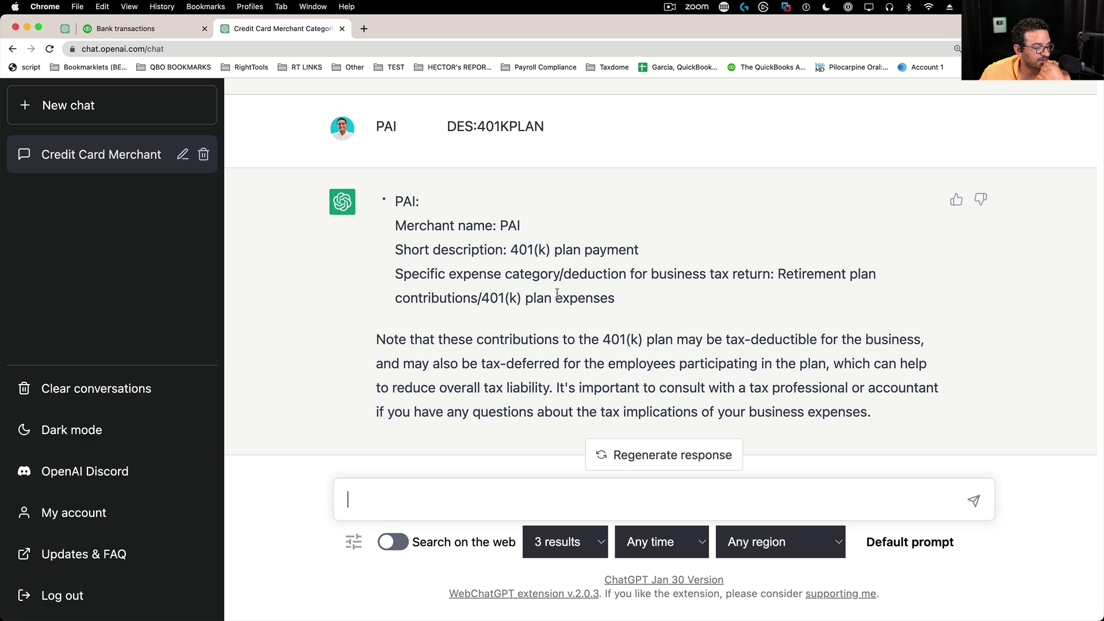
drag(562, 274, 822, 298)
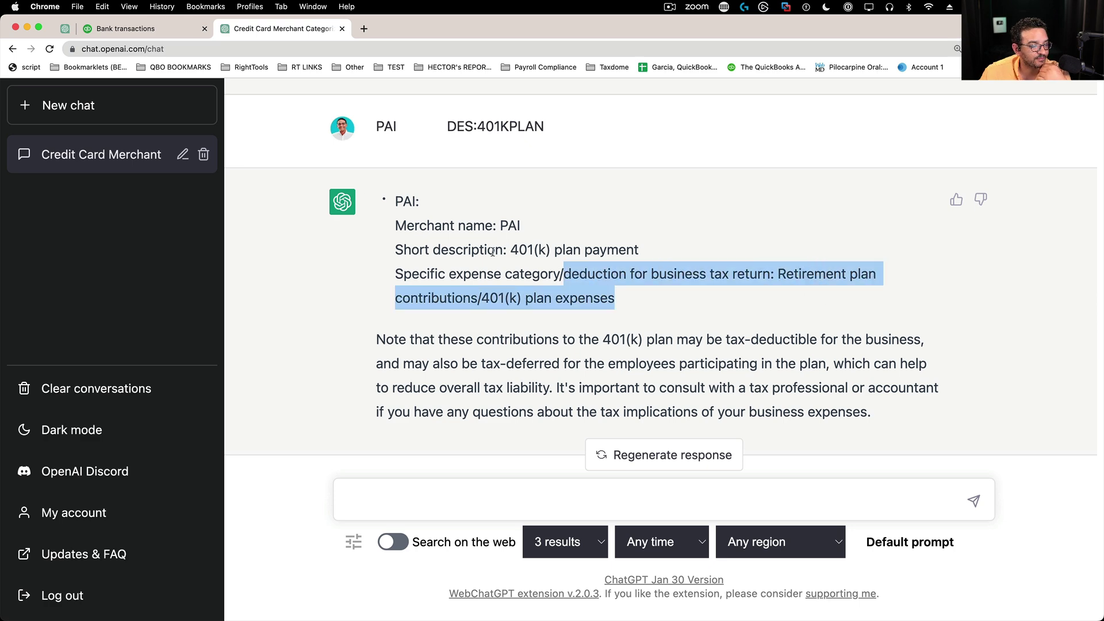
click(86, 27)
scroll(529, 371, down, 5)
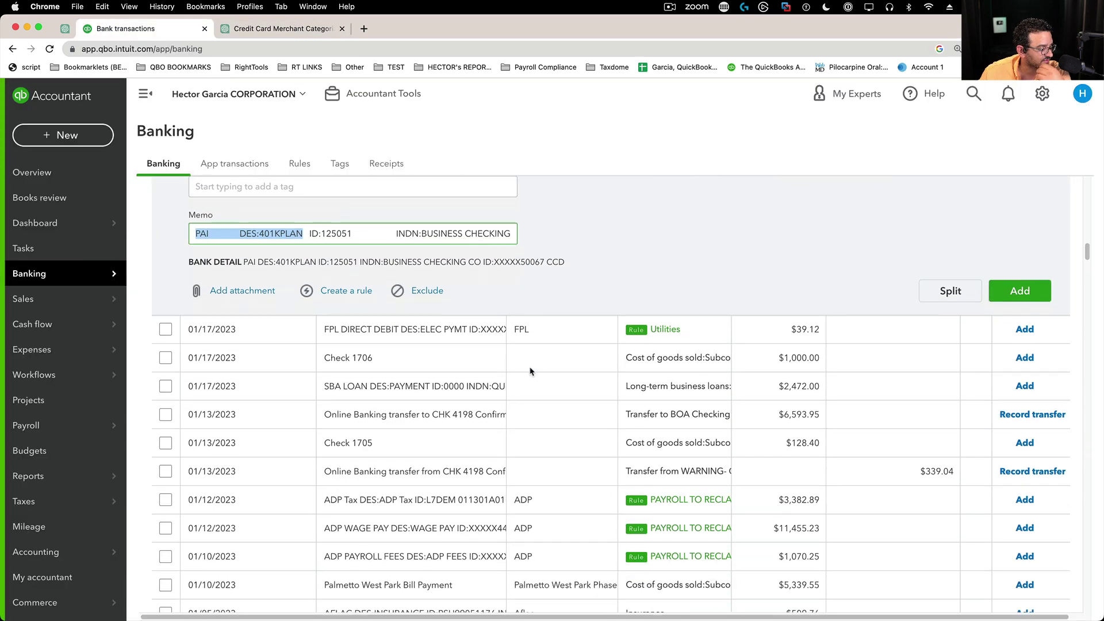
scroll(530, 371, down, 3)
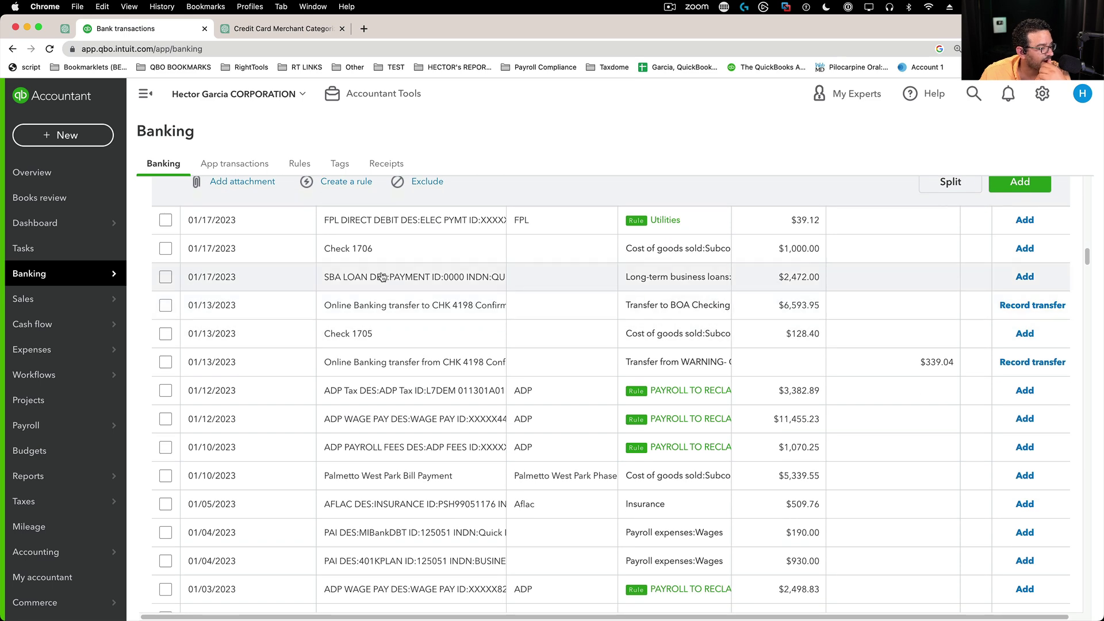
Open the SBA LOAN transaction and copy 'SBA LOAN DES:PAYMENT' from its memo
click(364, 278)
scroll(402, 403, down, 3)
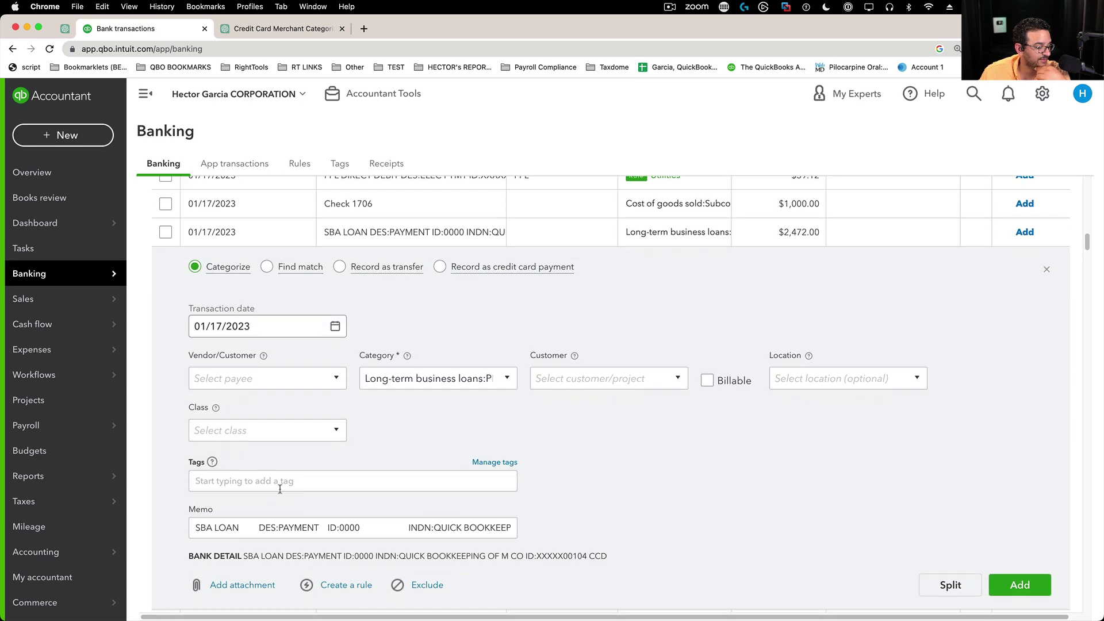
click(243, 526)
drag(243, 526, 196, 526)
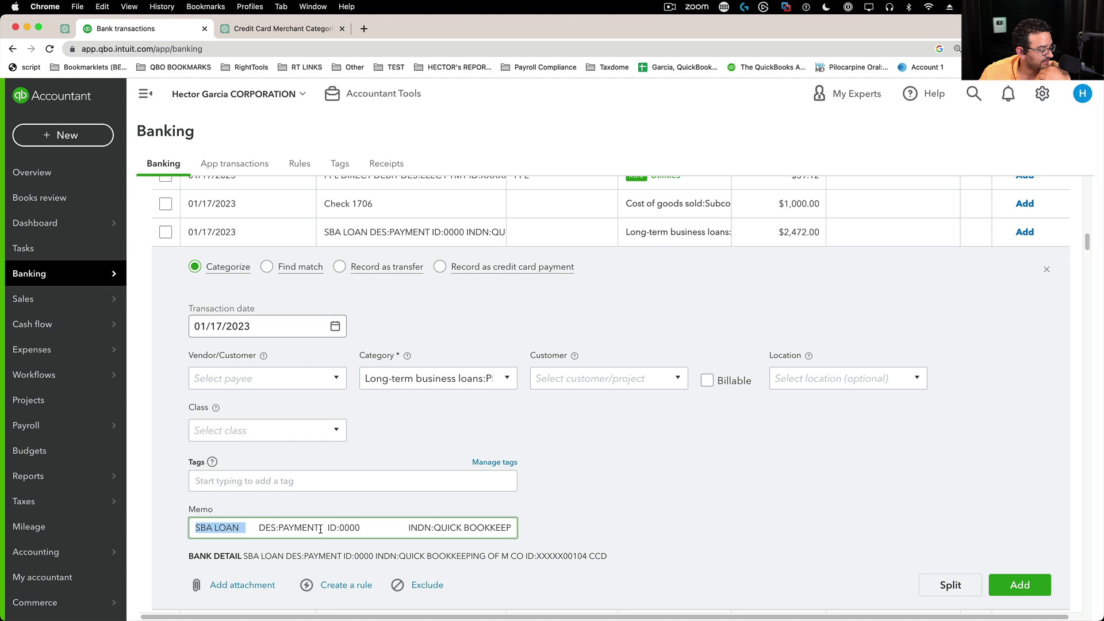
drag(320, 529, 193, 528)
right_click(226, 528)
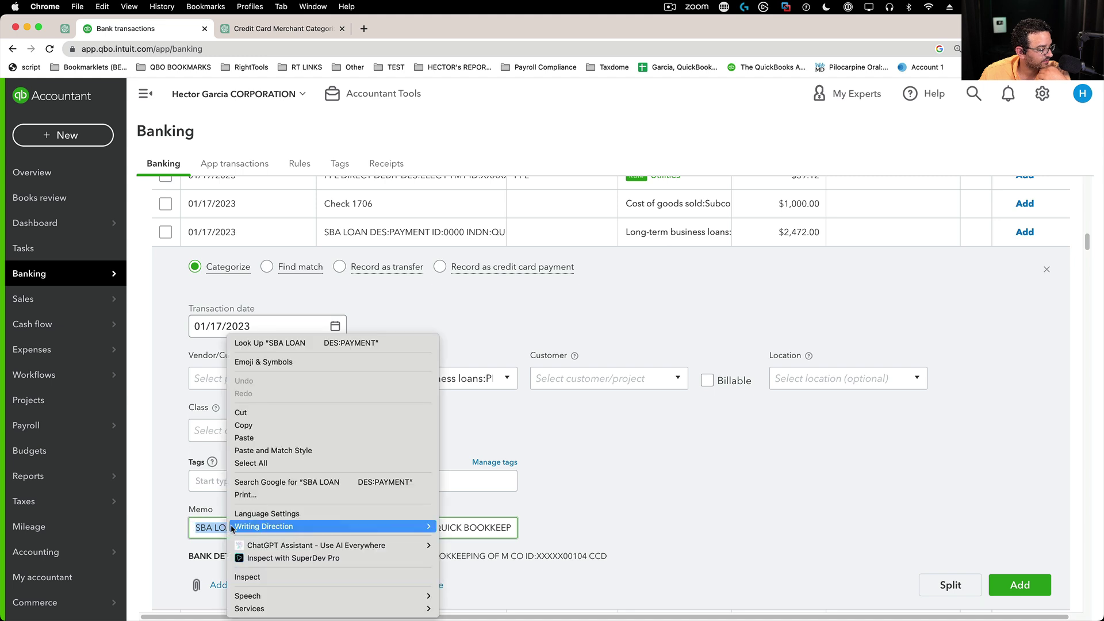
click(243, 425)
Paste the SBA LOAN memo into ChatGPT and send it
click(255, 30)
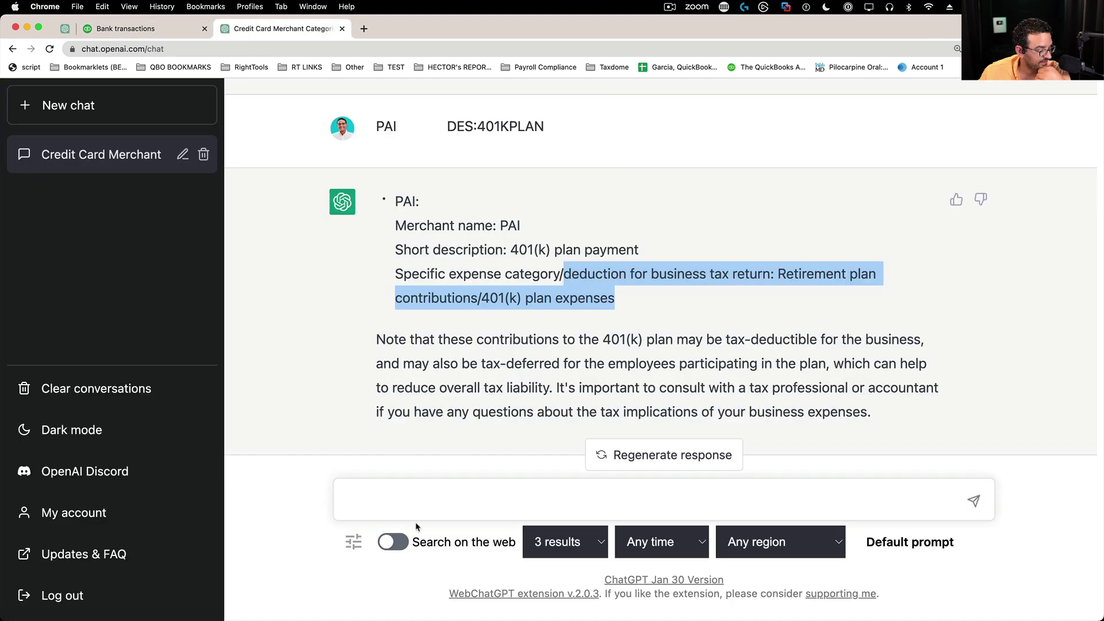
click(395, 497)
right_click(395, 498)
click(437, 498)
key(Return)
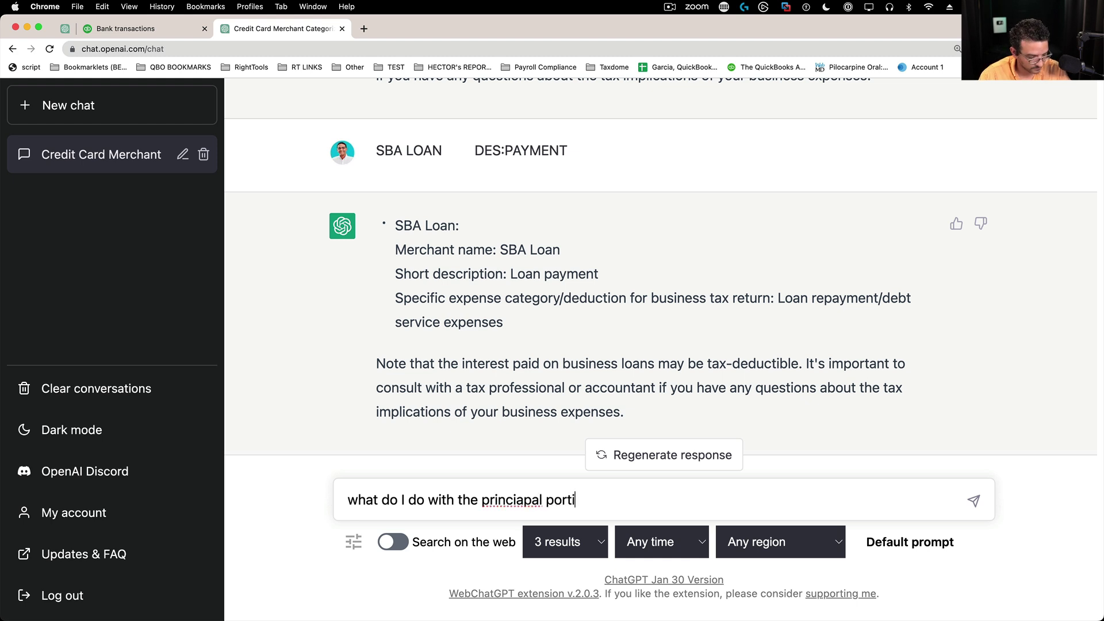
Ask ChatGPT about the loan's principal portion, with 'principal' spelled correctly
right_click(481, 494)
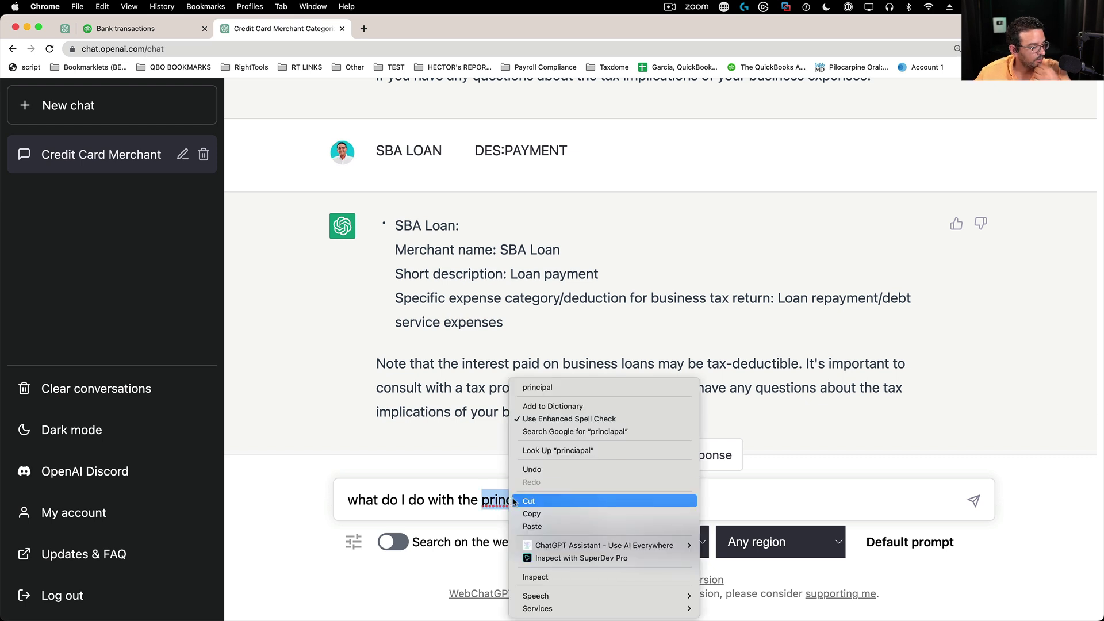
click(529, 387)
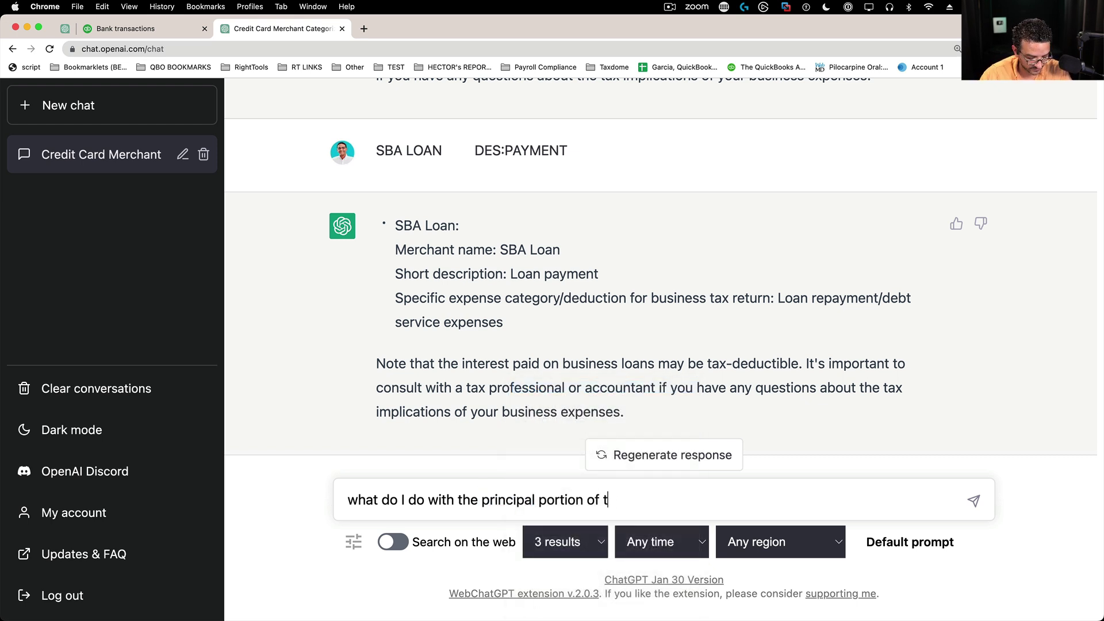
key(Return)
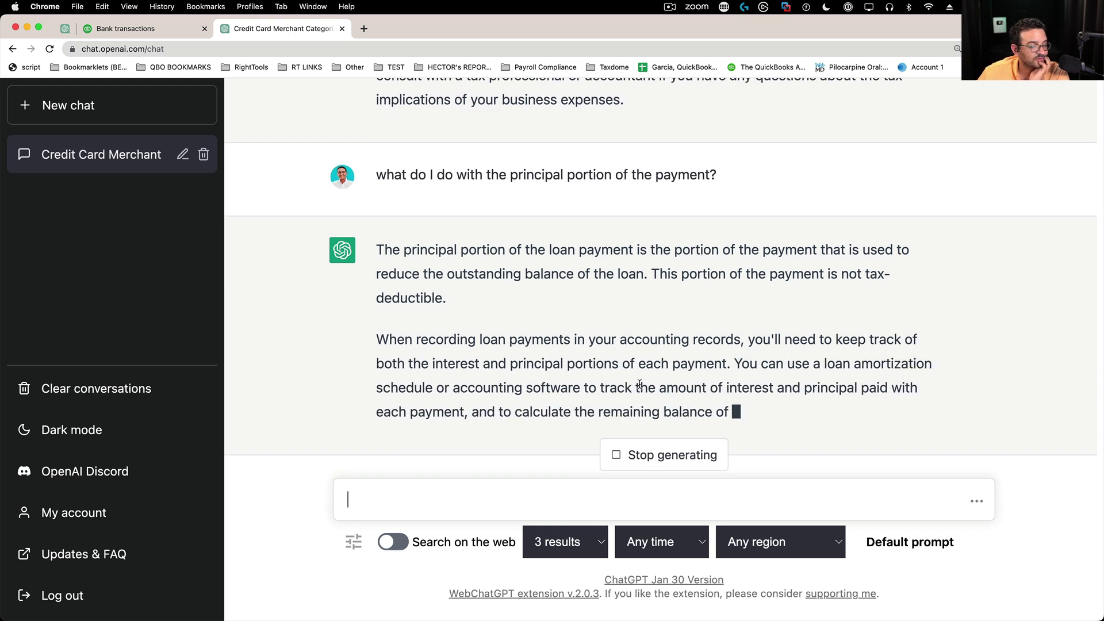
Return to the bank feed and open the MARLIN BANK transaction
click(159, 27)
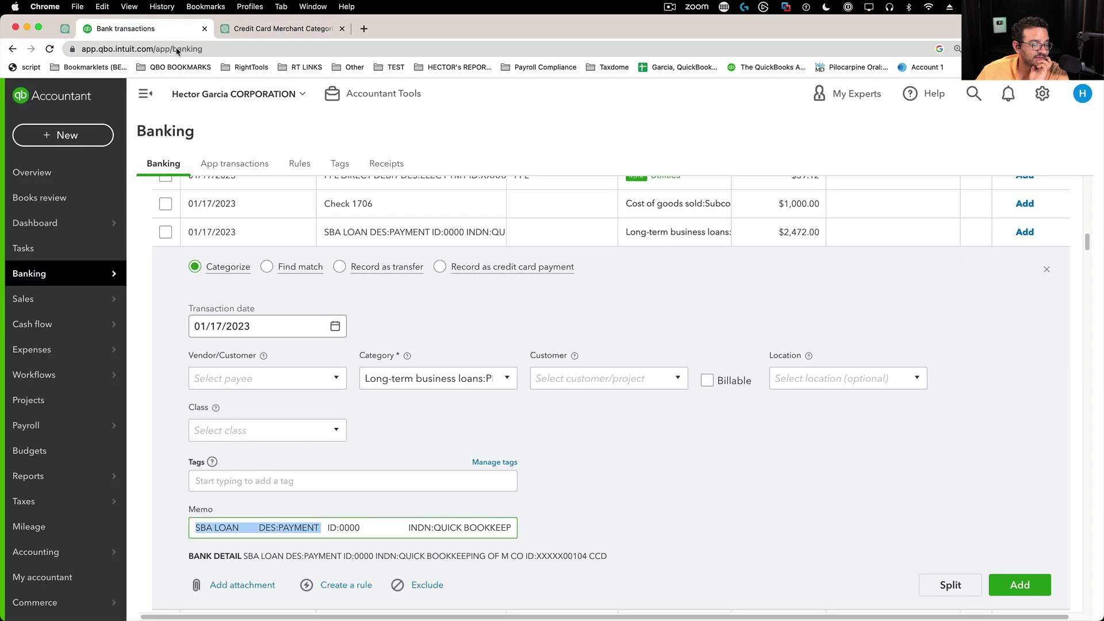
scroll(544, 408, down, 5)
scroll(518, 413, down, 3)
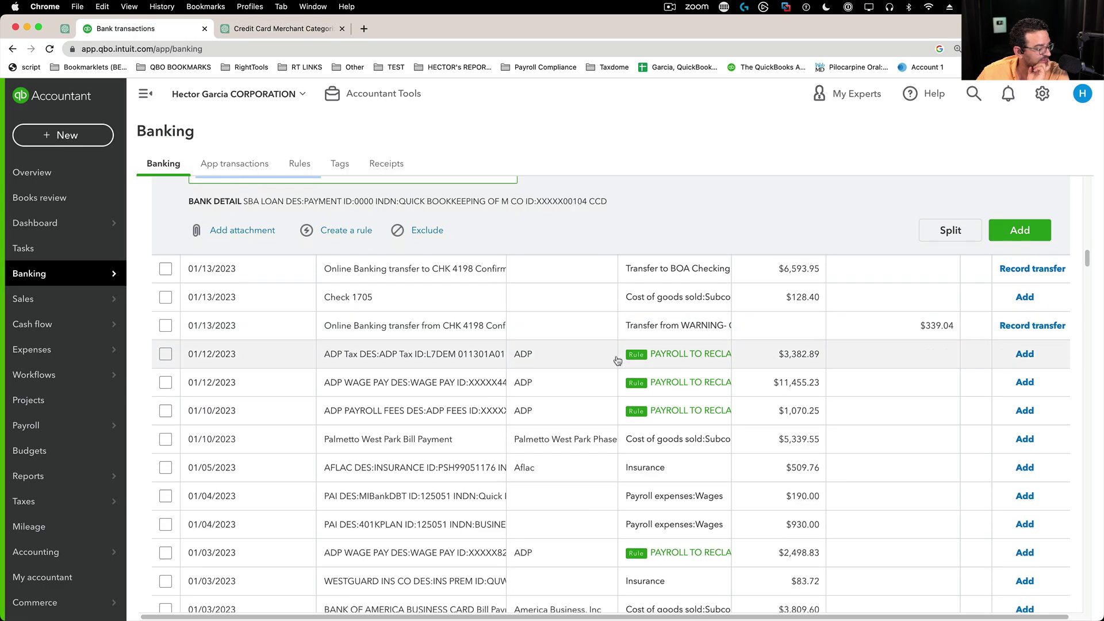
scroll(494, 428, down, 10)
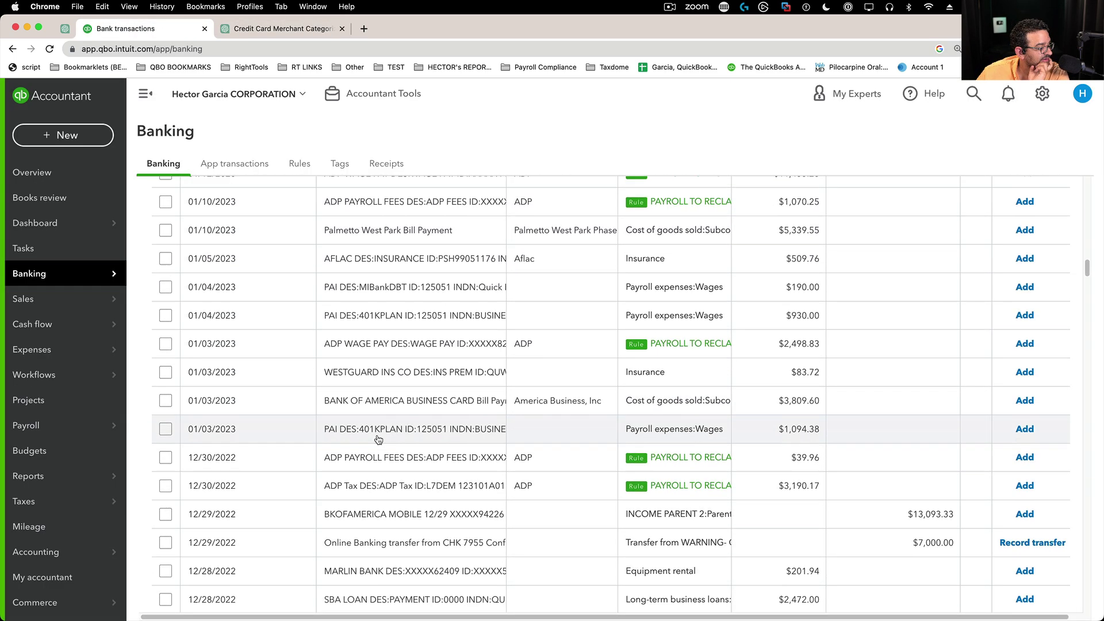
scroll(381, 459, down, 12)
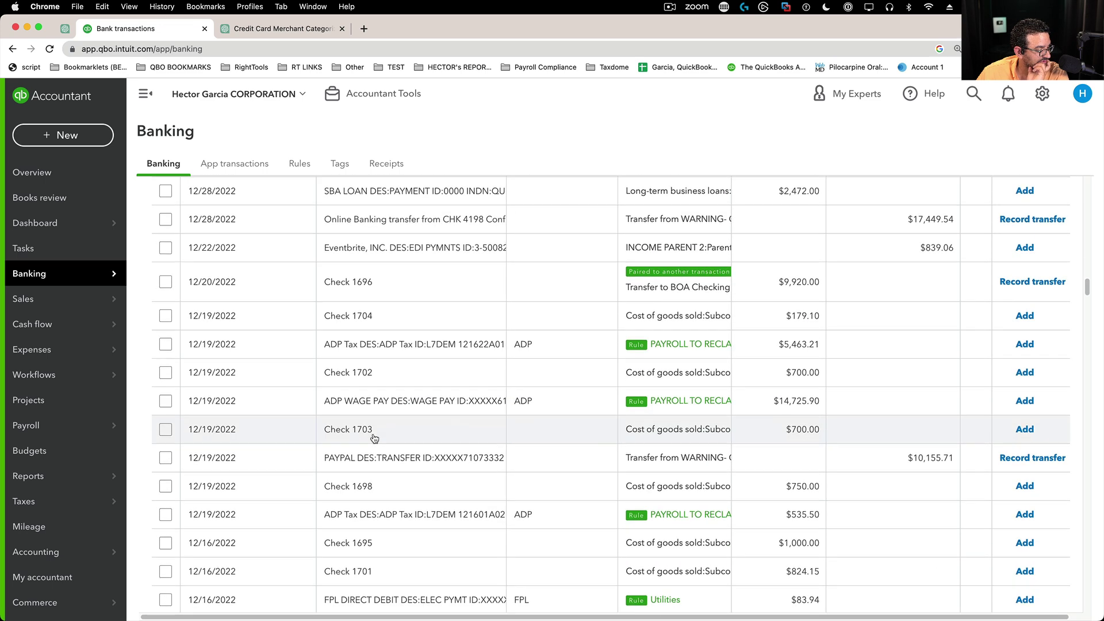
scroll(374, 438, down, 7)
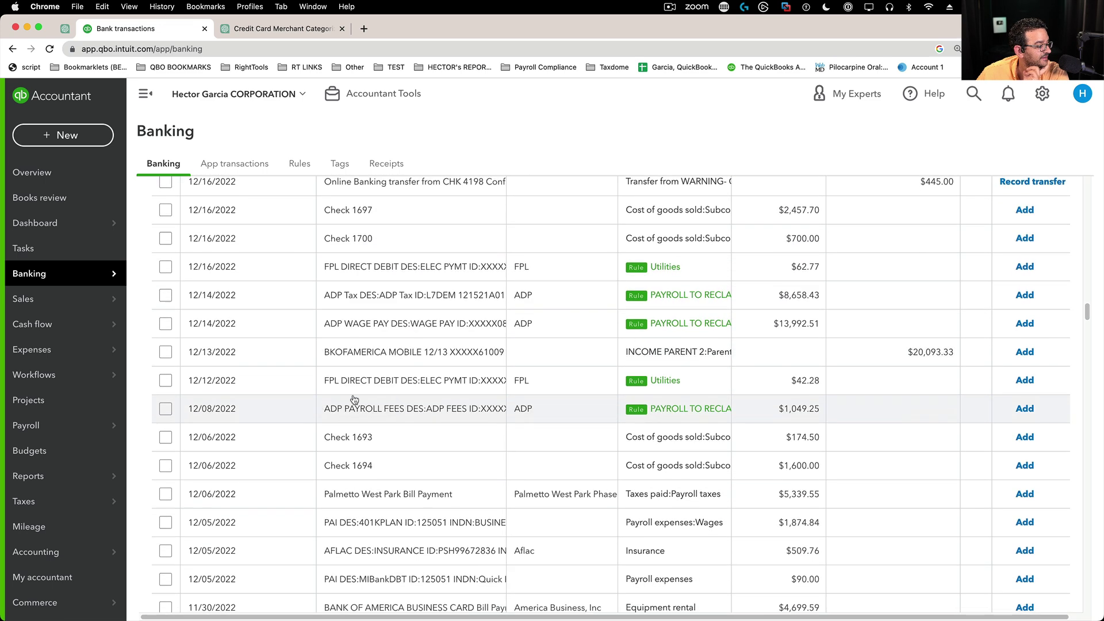
scroll(382, 382, down, 4)
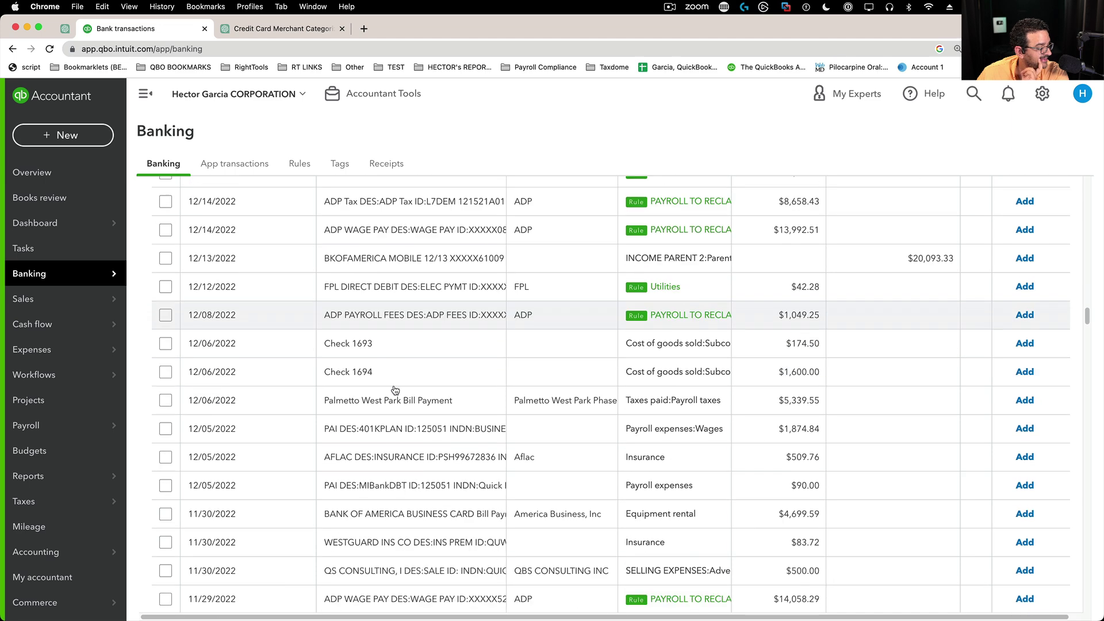
scroll(390, 461, down, 11)
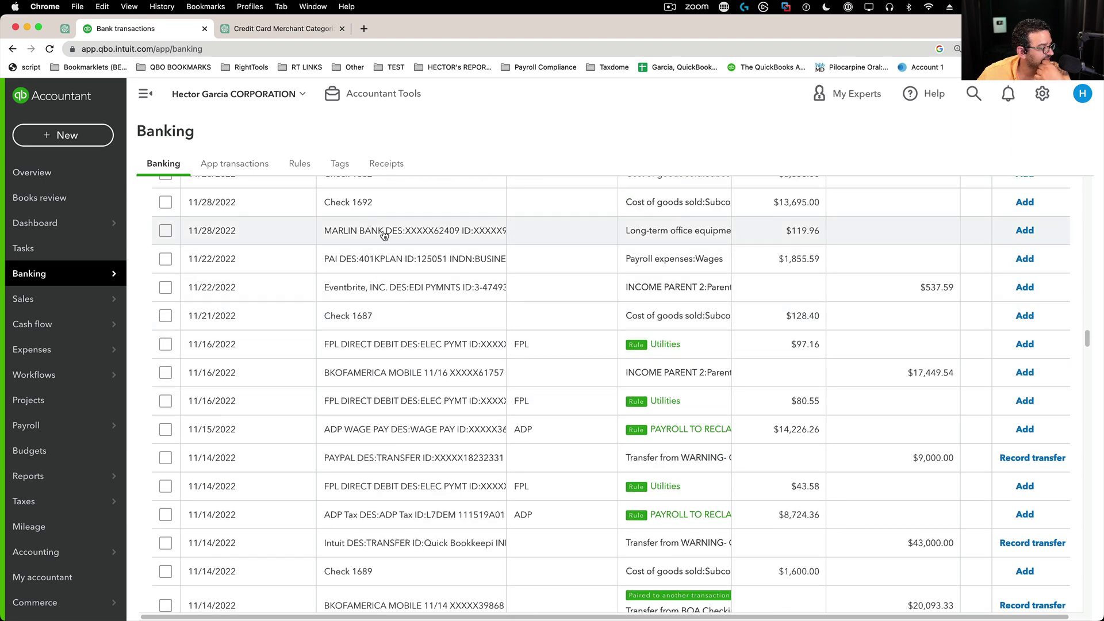
click(384, 235)
Copy the payee portion of the Marlin Bank memo
scroll(389, 492, down, 4)
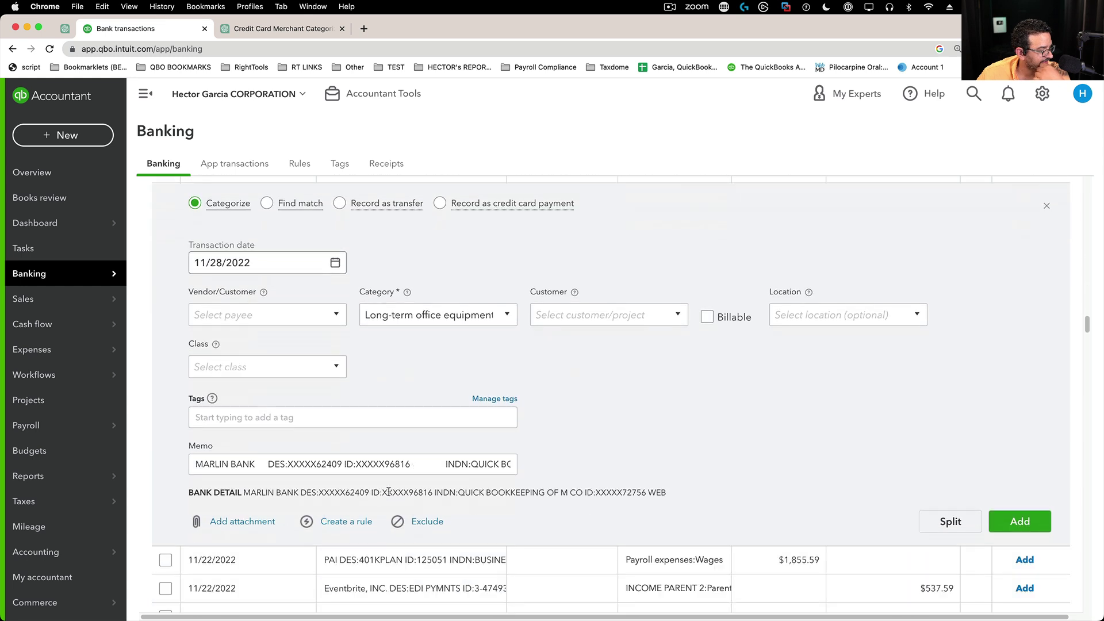
click(263, 442)
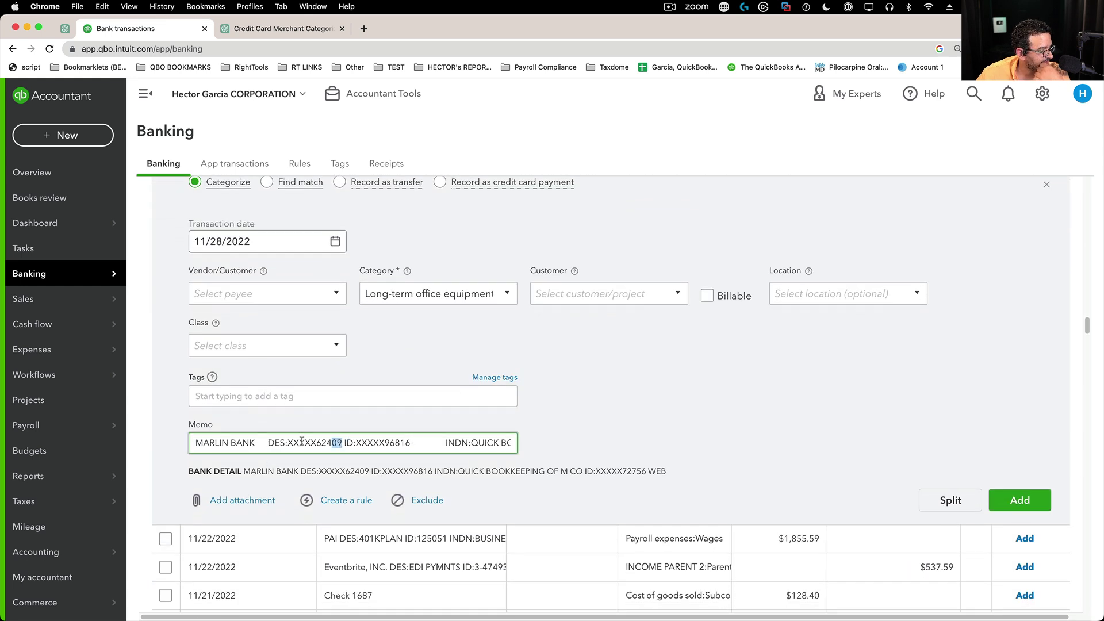
drag(301, 441, 198, 443)
right_click(223, 443)
click(239, 425)
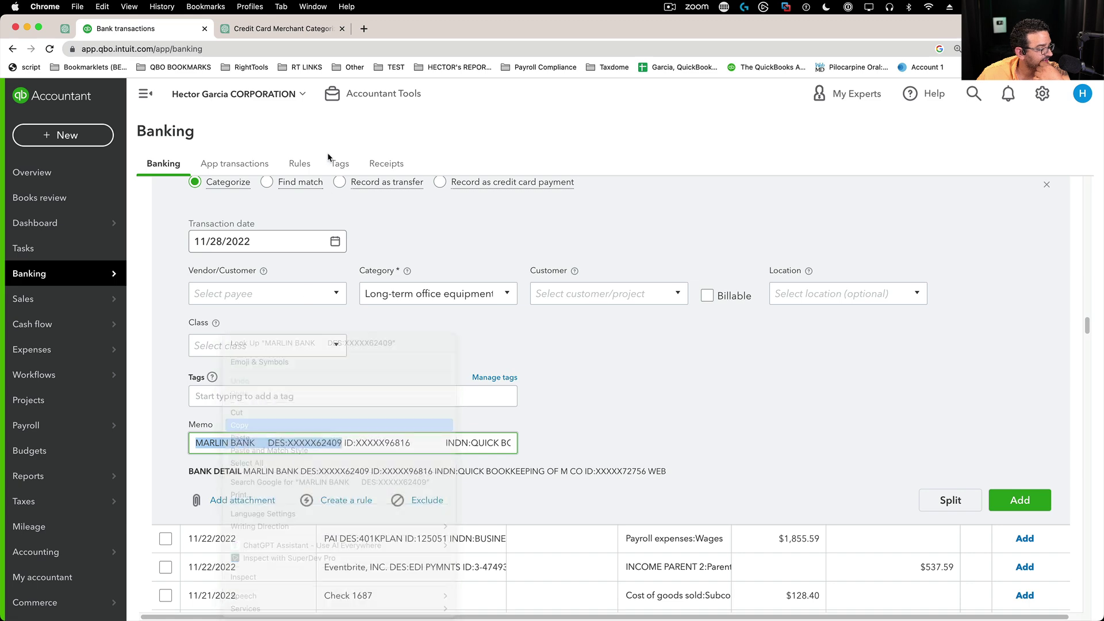
Paste the Marlin Bank memo into ChatGPT and send it
click(282, 28)
right_click(390, 489)
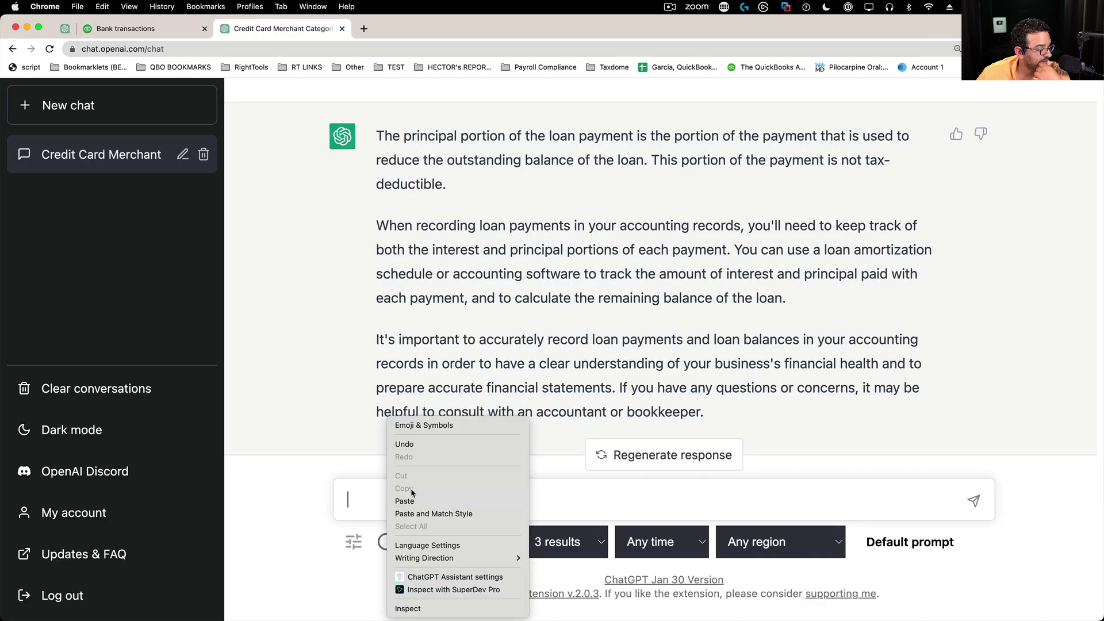
click(419, 499)
key(Return)
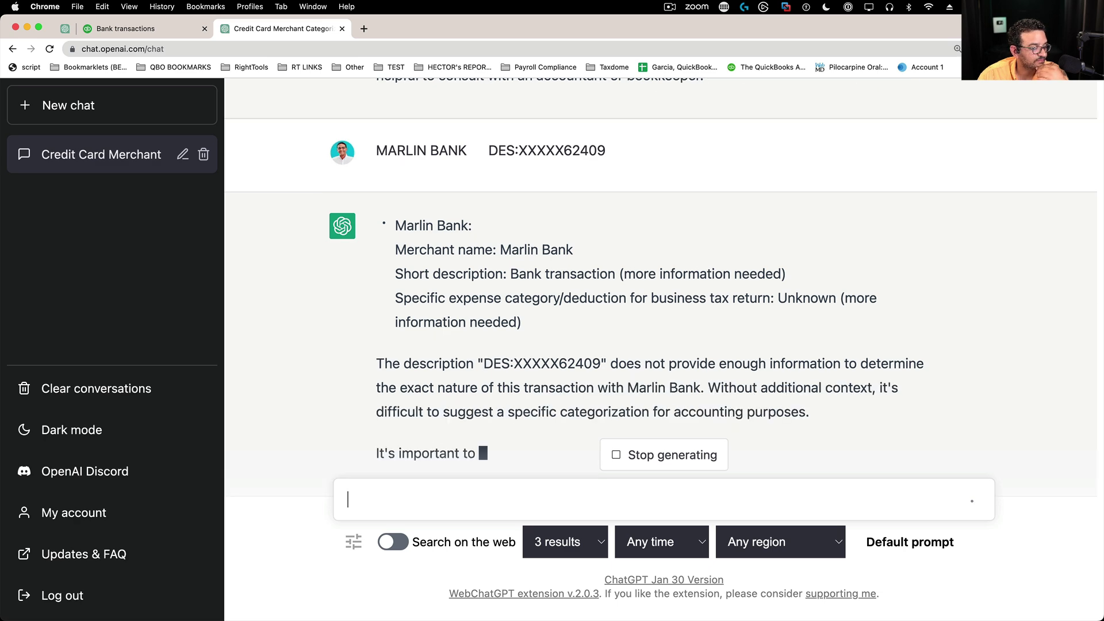
Expand the Intuit transfer transaction and copy 'Intuit DES:TRANSFER' from its memo
click(117, 29)
scroll(616, 490, down, 10)
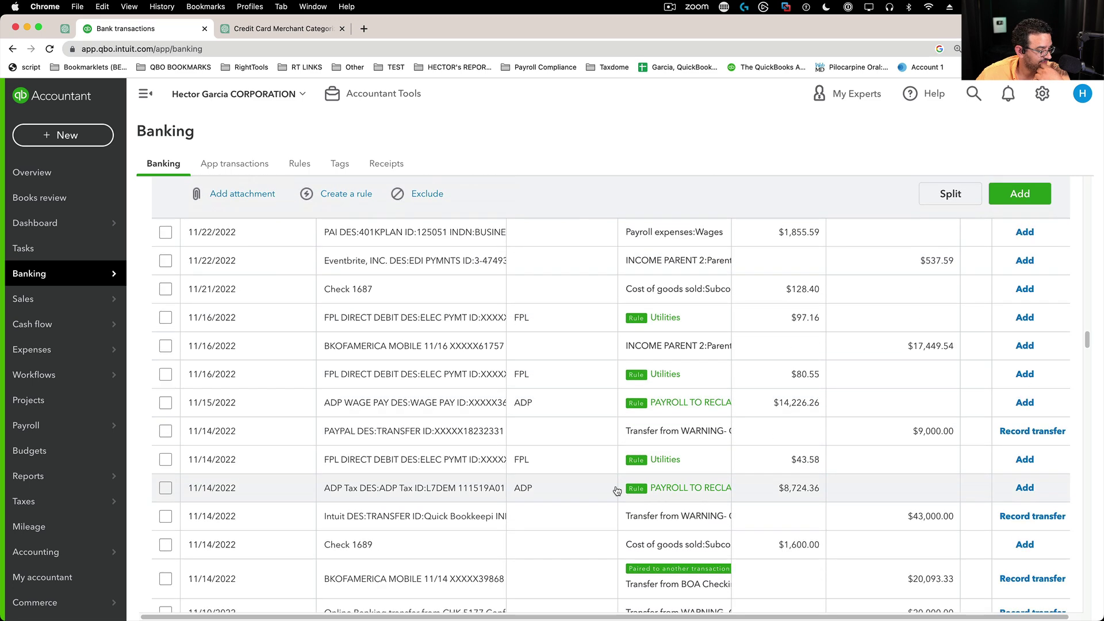
scroll(617, 490, down, 3)
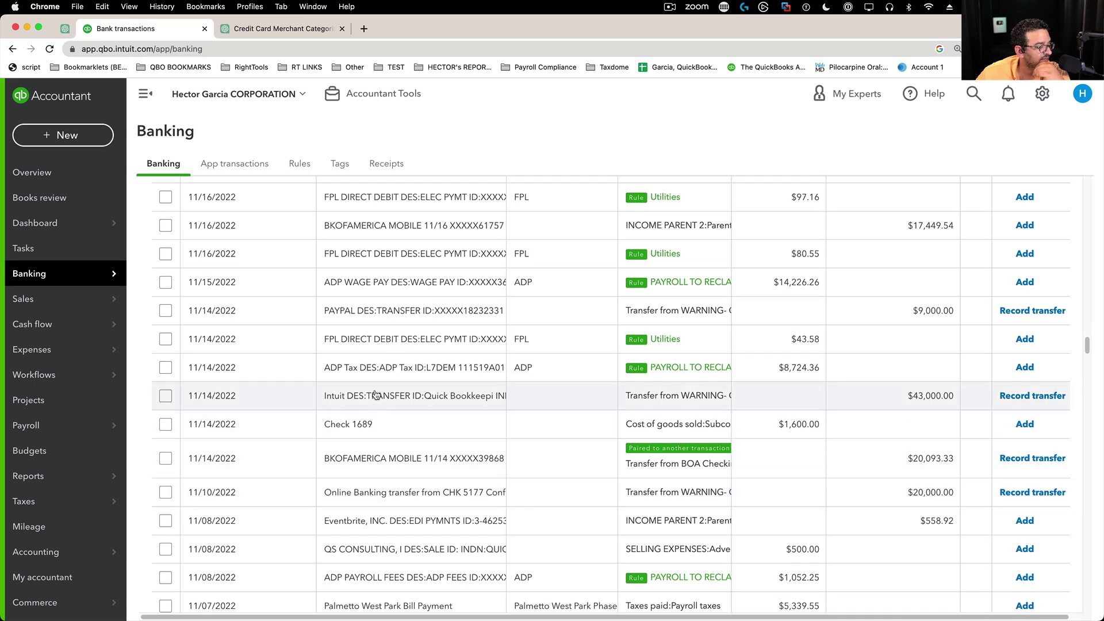
click(390, 396)
scroll(296, 489, down, 4)
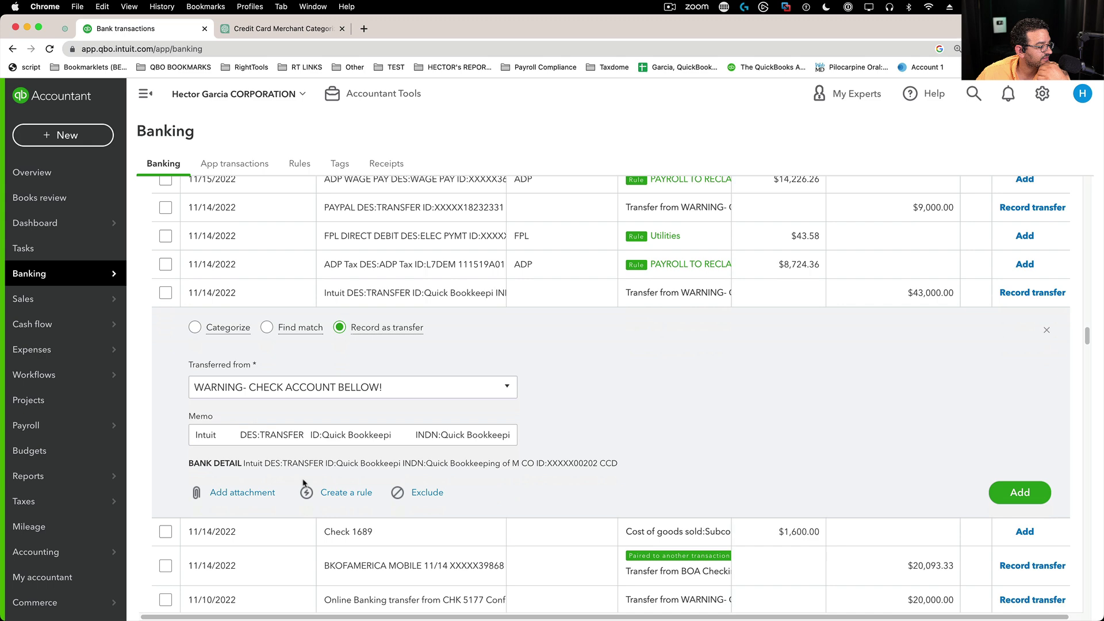
drag(273, 399, 150, 389)
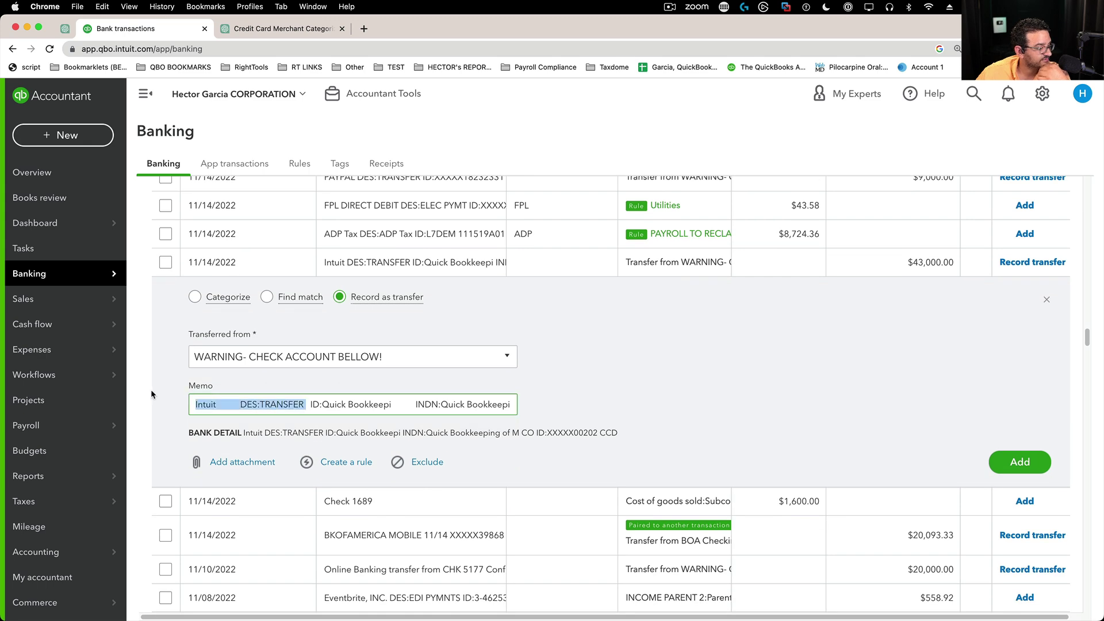
right_click(215, 404)
click(248, 425)
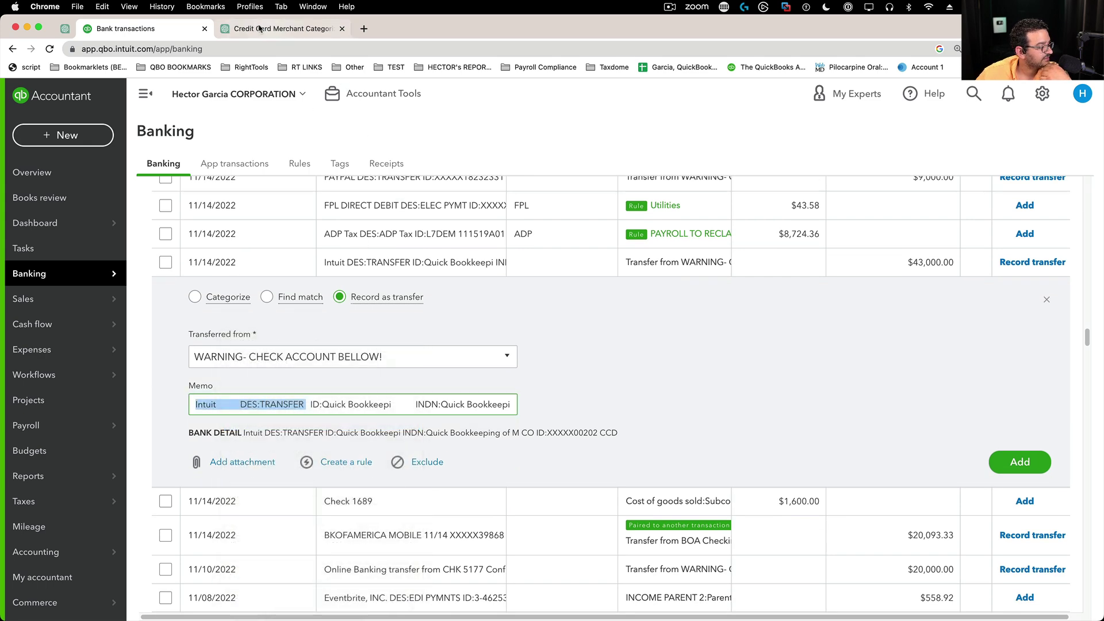
Paste the Intuit memo into ChatGPT and send it
click(282, 28)
right_click(376, 501)
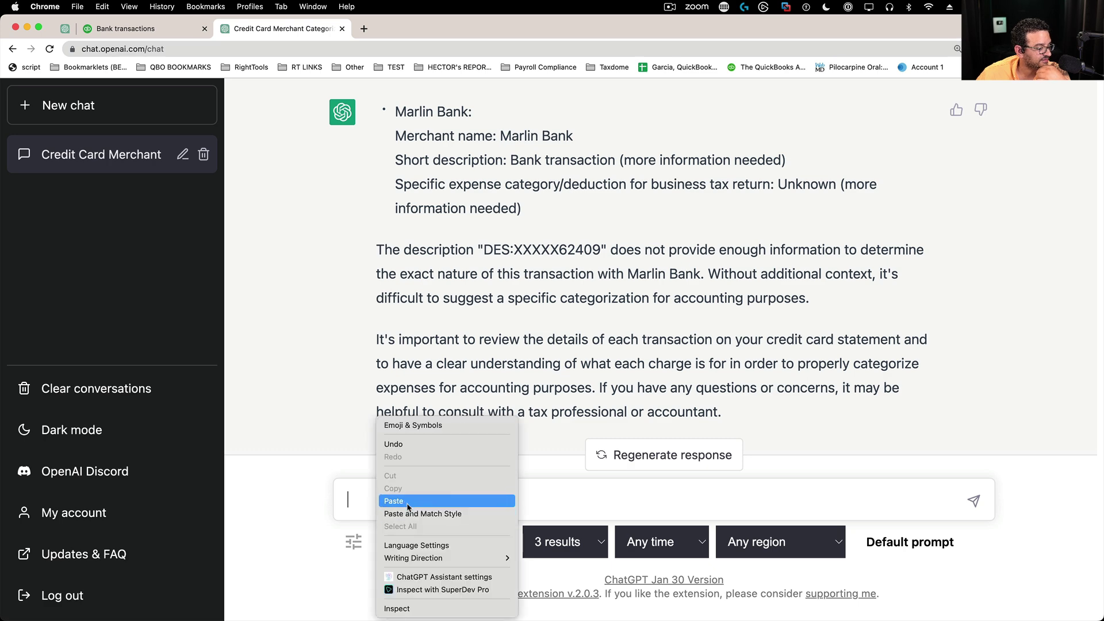
click(378, 502)
key(Return)
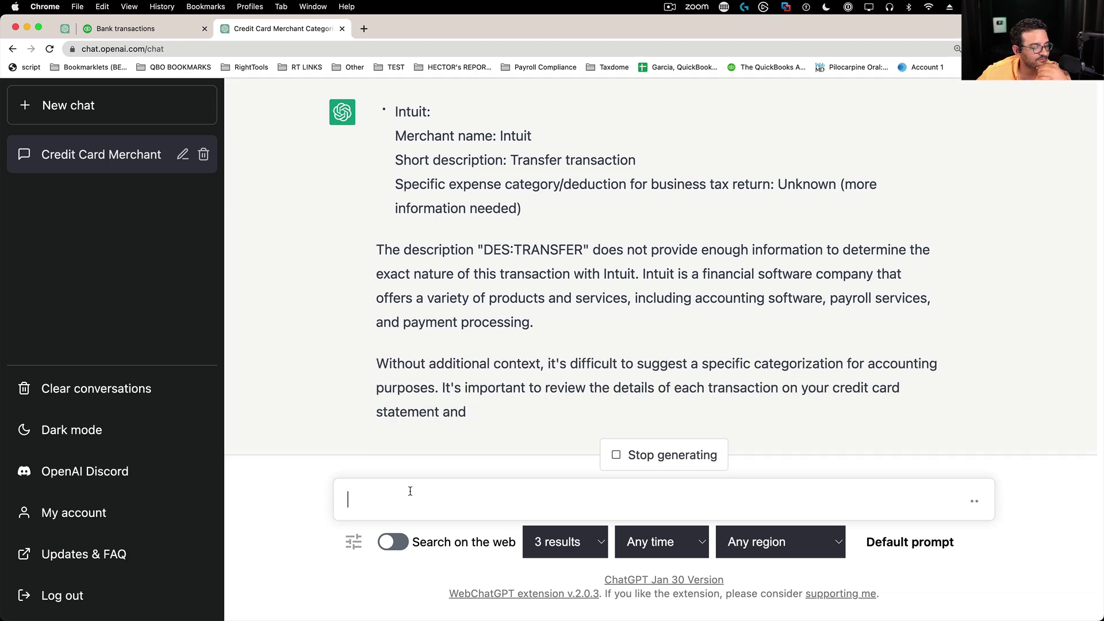
Return to the bank feed and scroll down to the late-October transactions
click(143, 33)
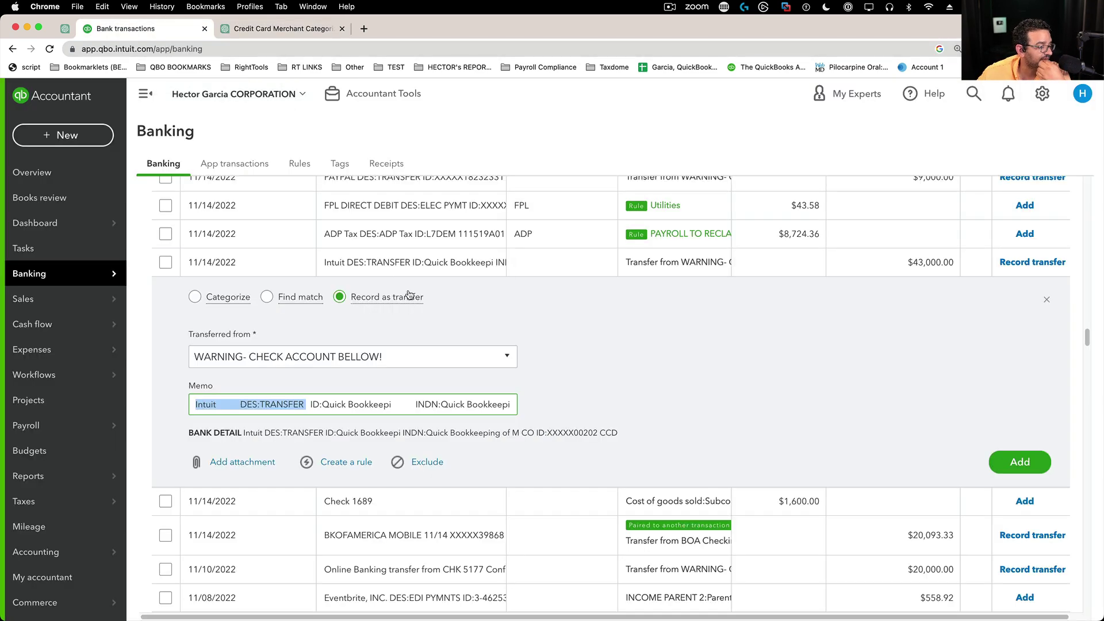
scroll(604, 461, down, 5)
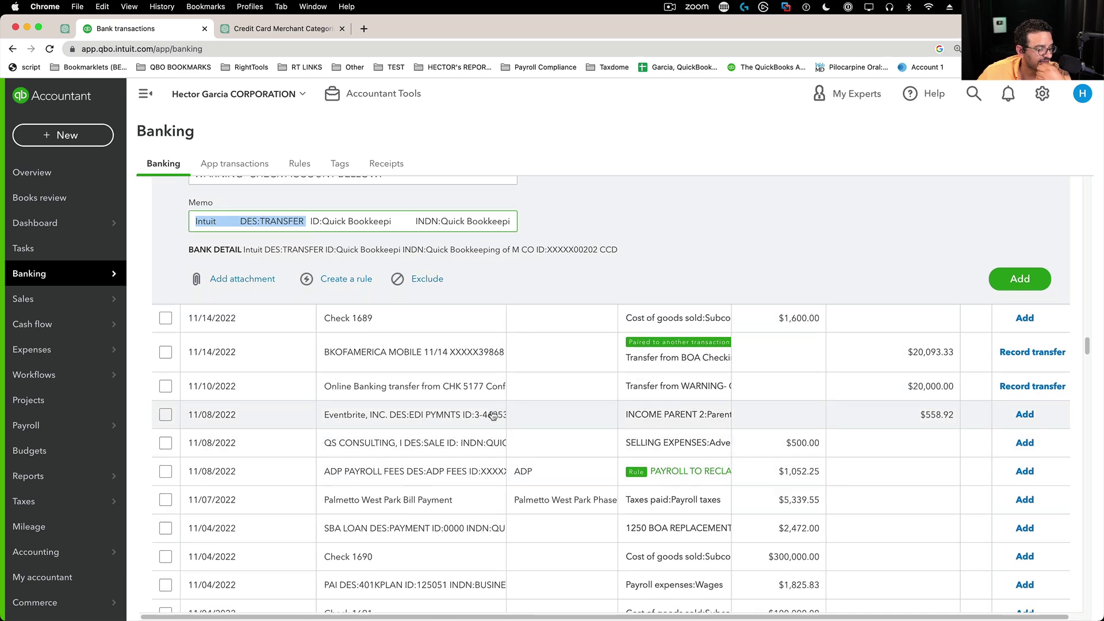
scroll(610, 482, down, 3)
scroll(403, 458, down, 2)
scroll(403, 458, down, 1)
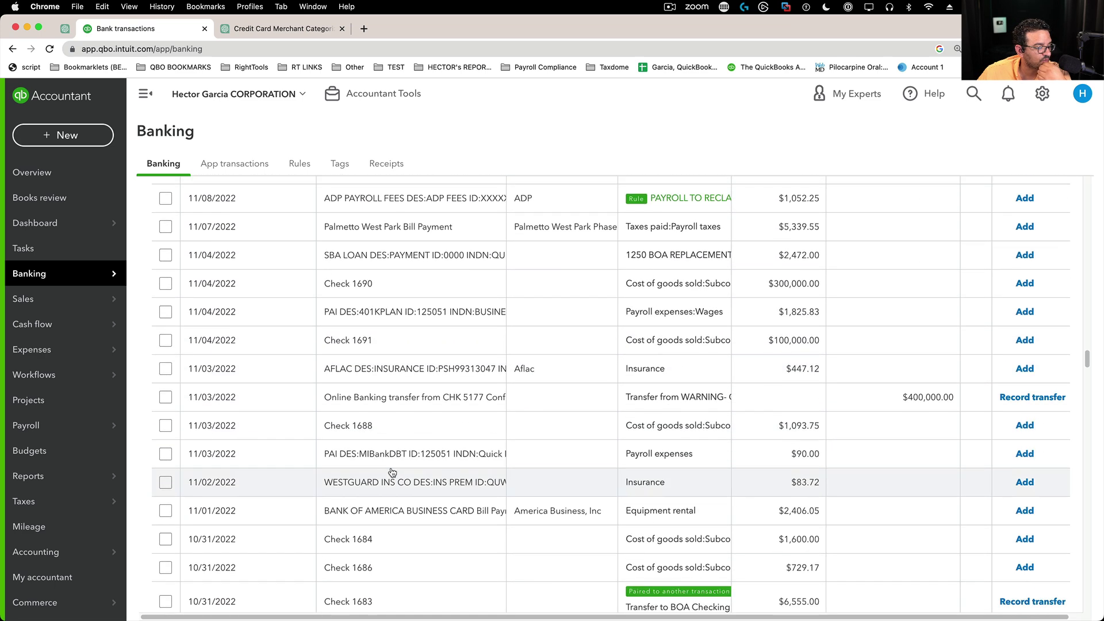
scroll(397, 454, down, 4)
scroll(393, 451, down, 4)
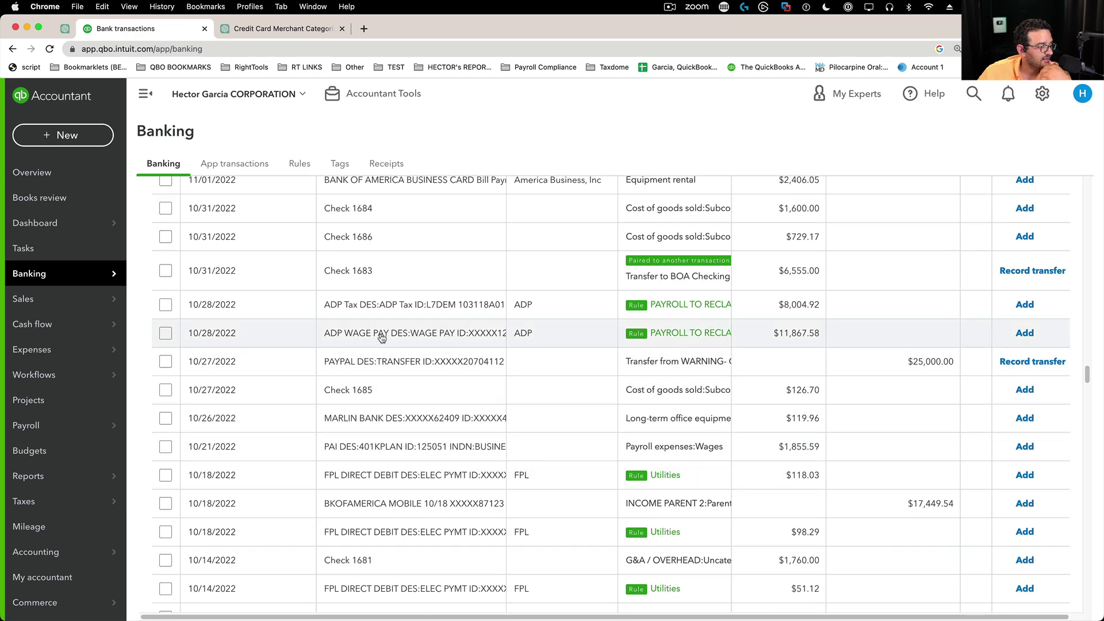
Expand the 10/28/2022 ADP WAGE PAY transaction and copy 'ADP WAGE PAY' from its memo
click(361, 342)
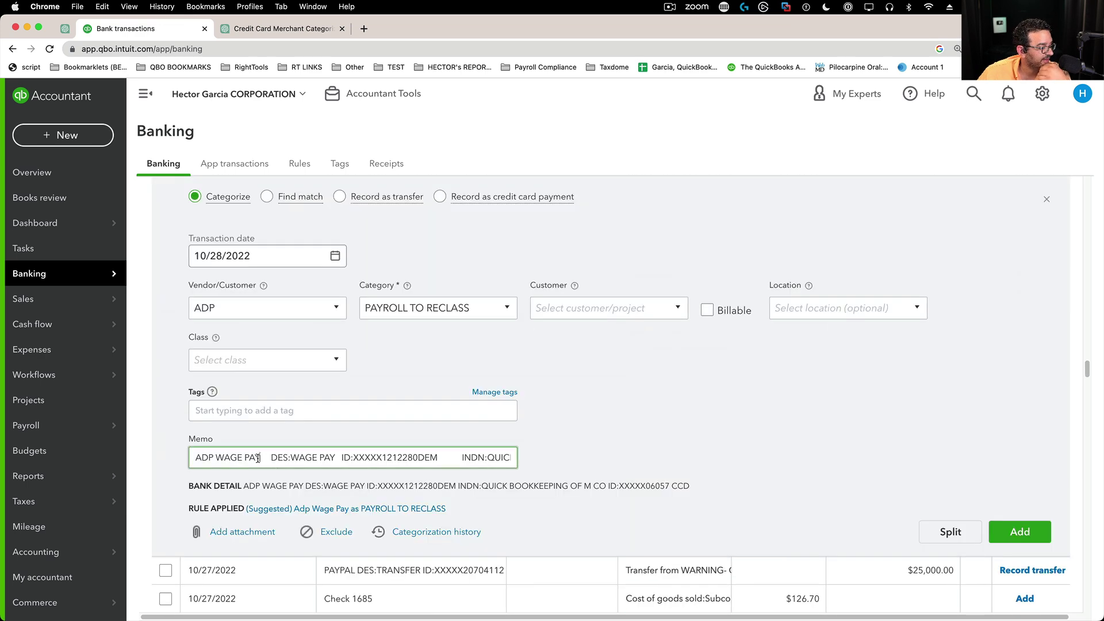
drag(258, 458, 195, 457)
right_click(202, 457)
click(232, 424)
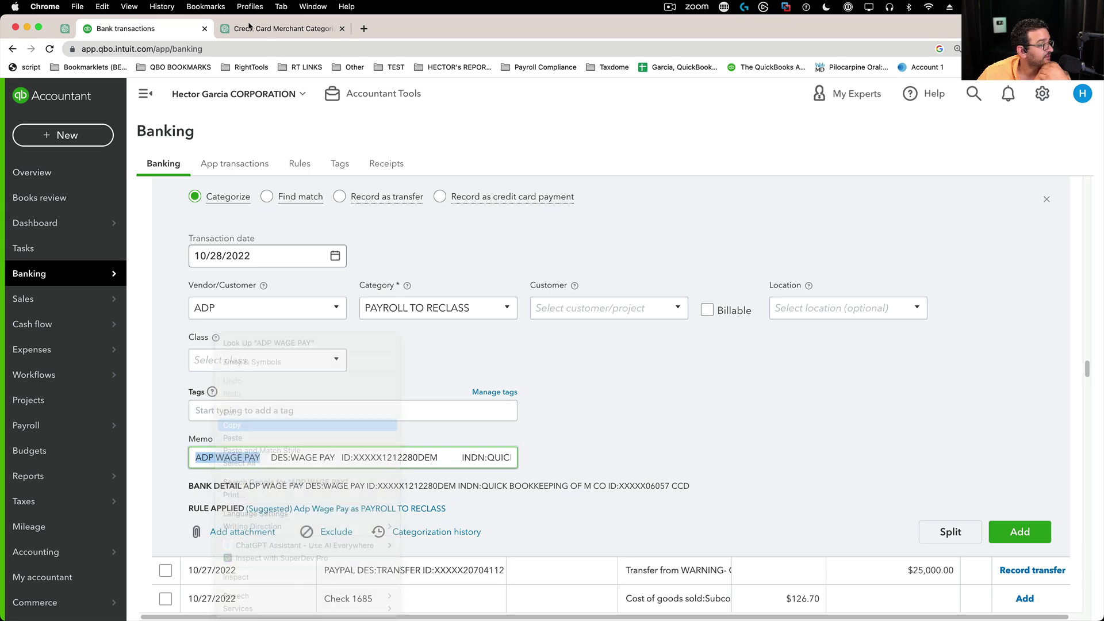
Send the ADP WAGE PAY memo to ChatGPT, then return to the bank transactions
click(248, 27)
right_click(371, 494)
click(402, 500)
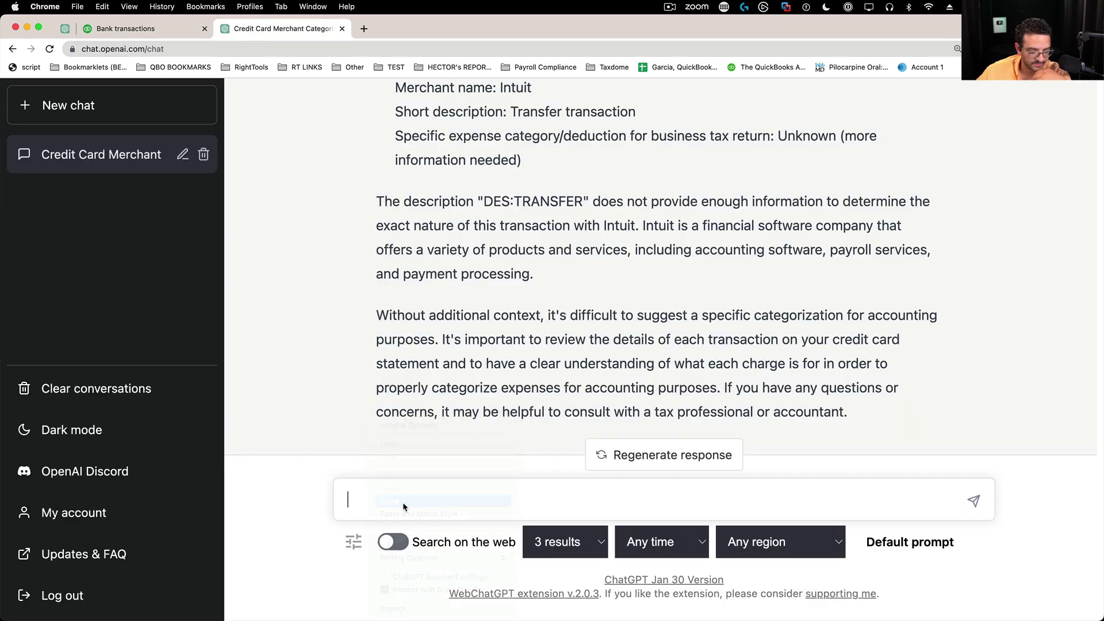
key(Return)
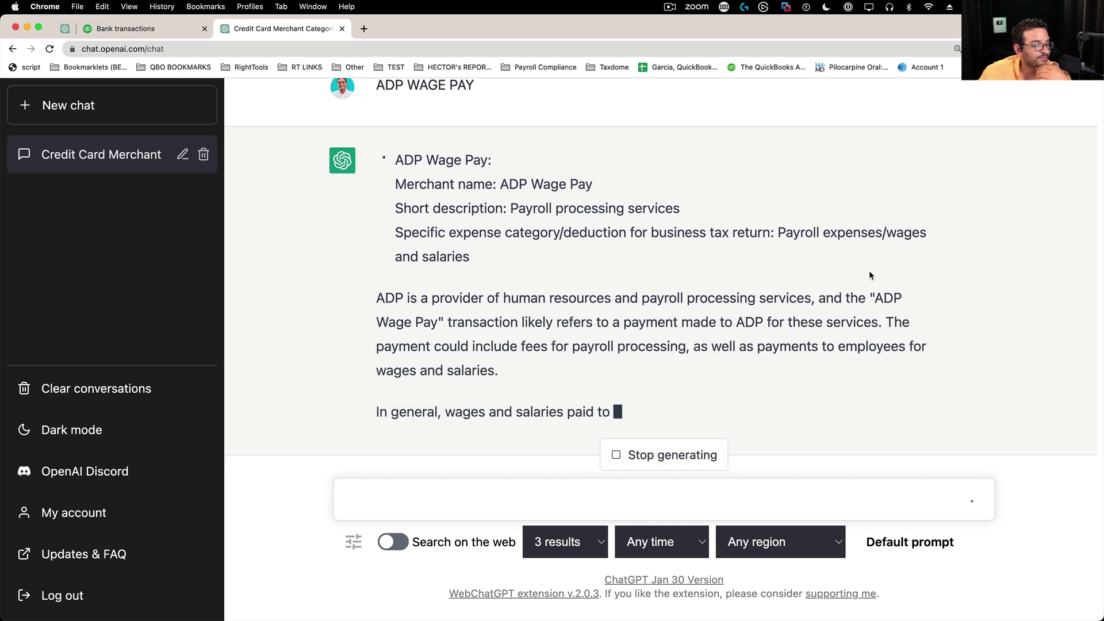
click(92, 30)
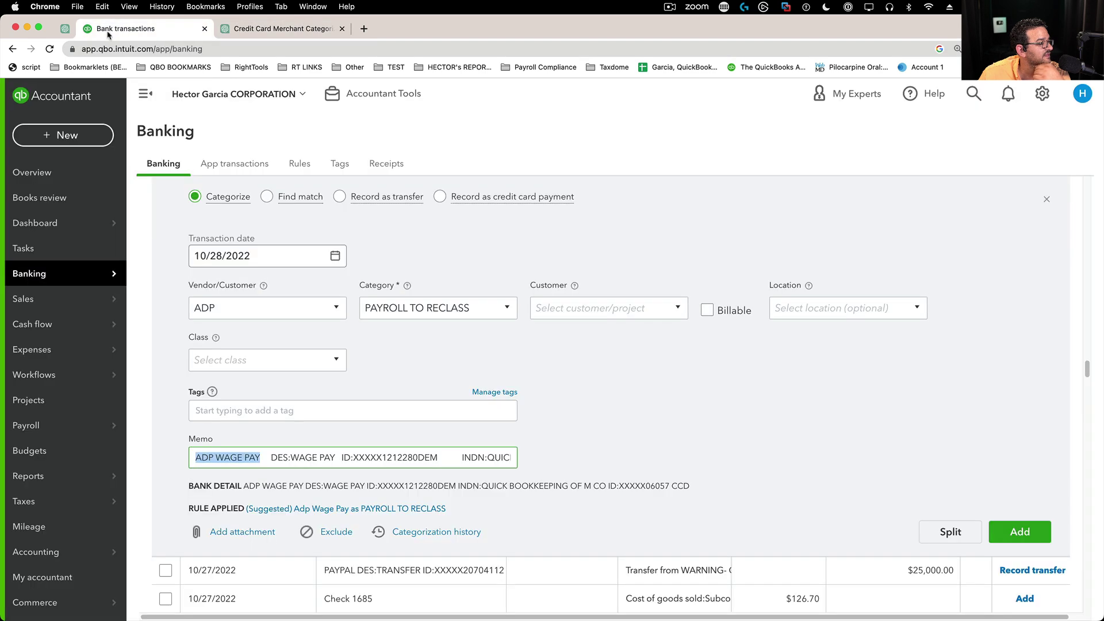
Expand the ADP Tax transaction and copy 'ADP Tax DES:ADP Tax' from its memo
scroll(352, 396, up, 2)
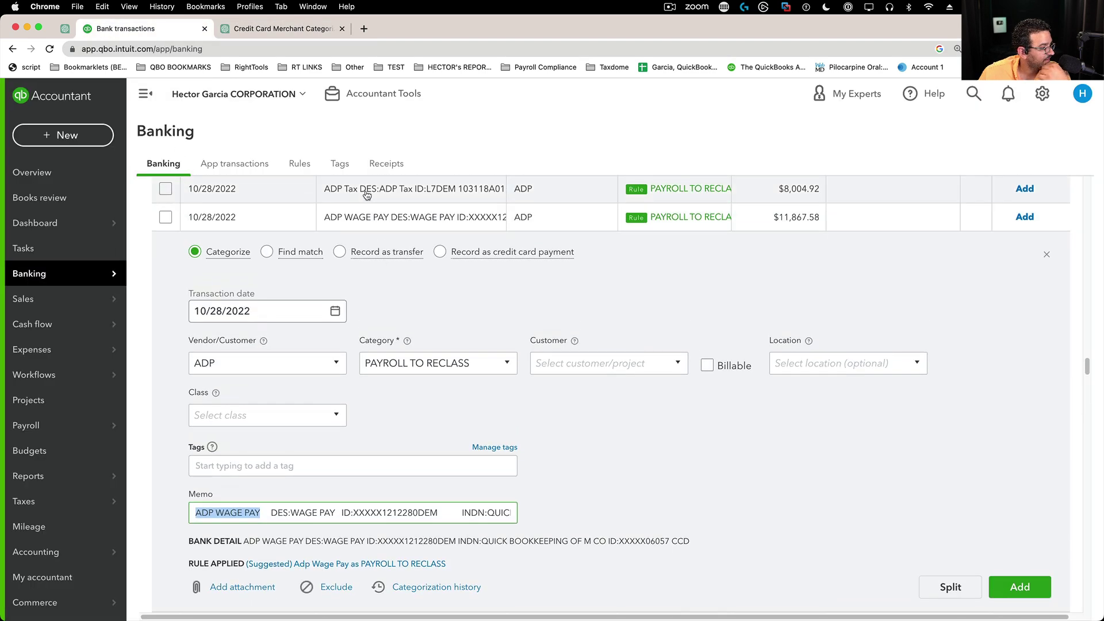
click(334, 224)
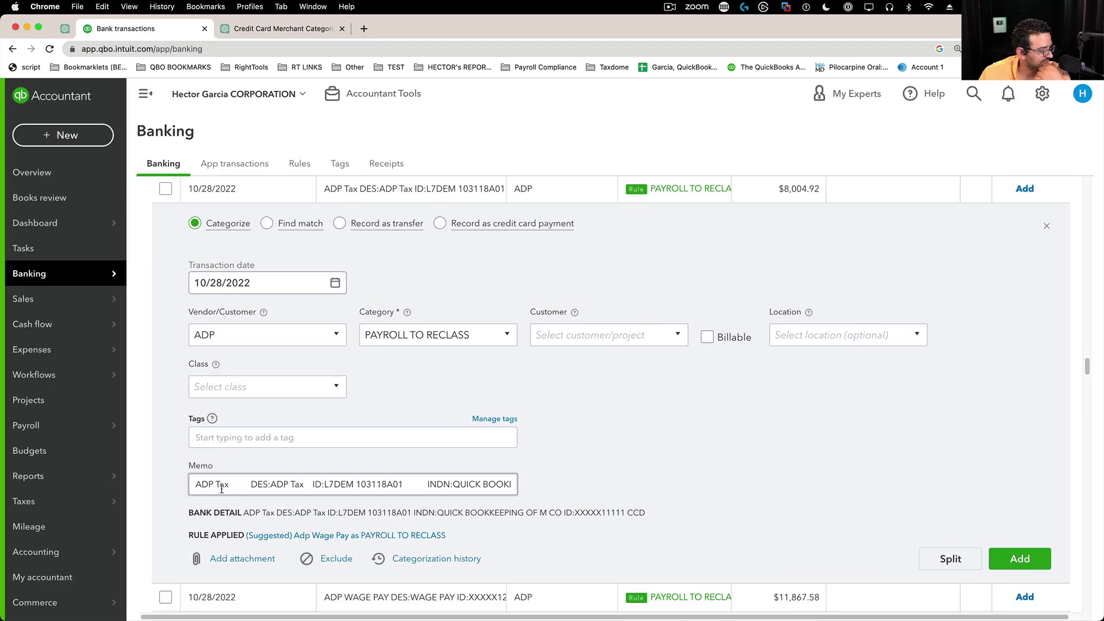
drag(307, 484, 198, 485)
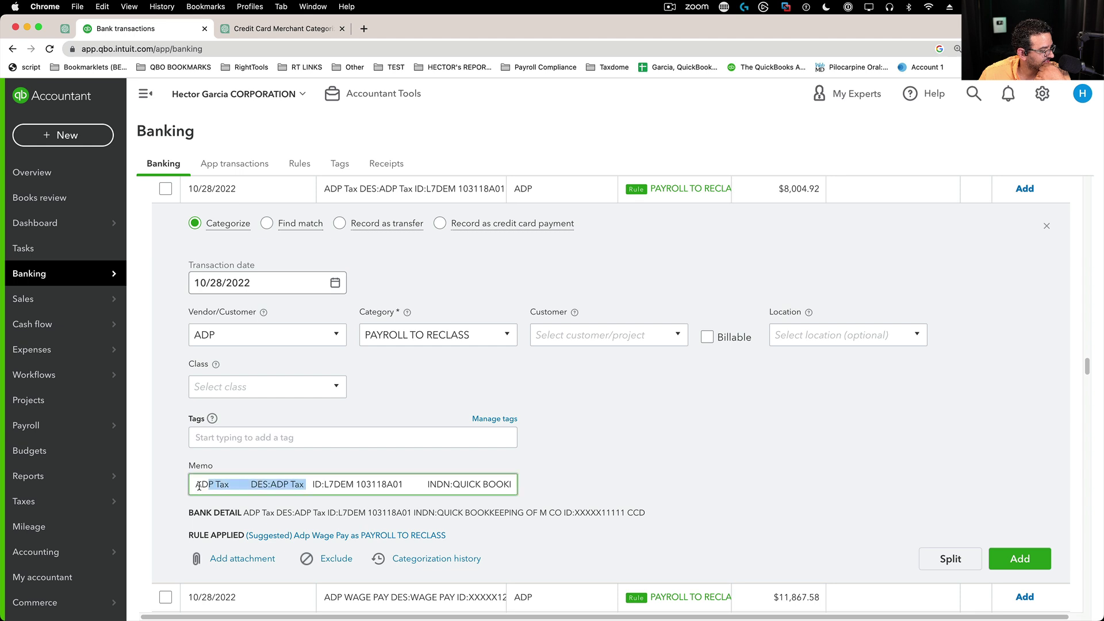
right_click(230, 484)
click(247, 426)
Send the ADP Tax memo to ChatGPT and mark its suggested tax preparation/processing category
click(267, 33)
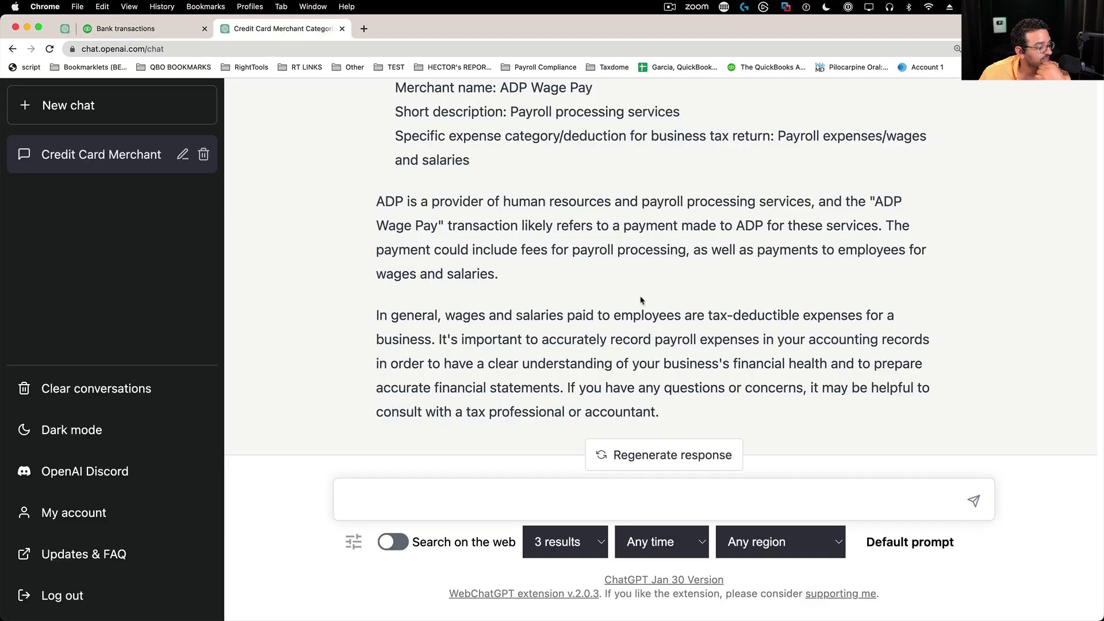
right_click(383, 497)
click(403, 510)
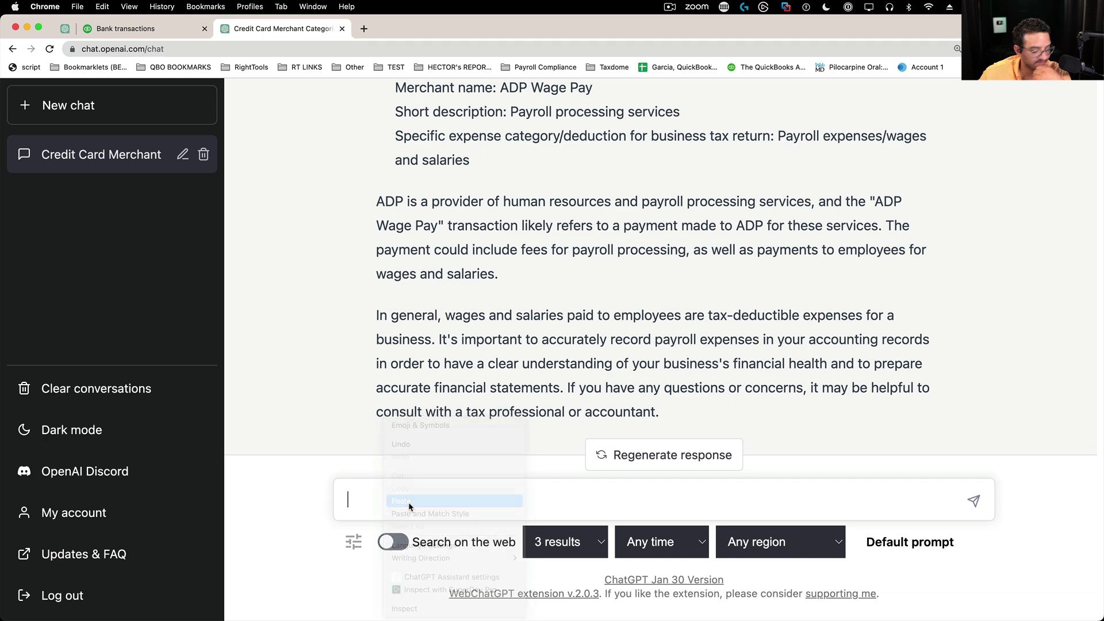
key(Return)
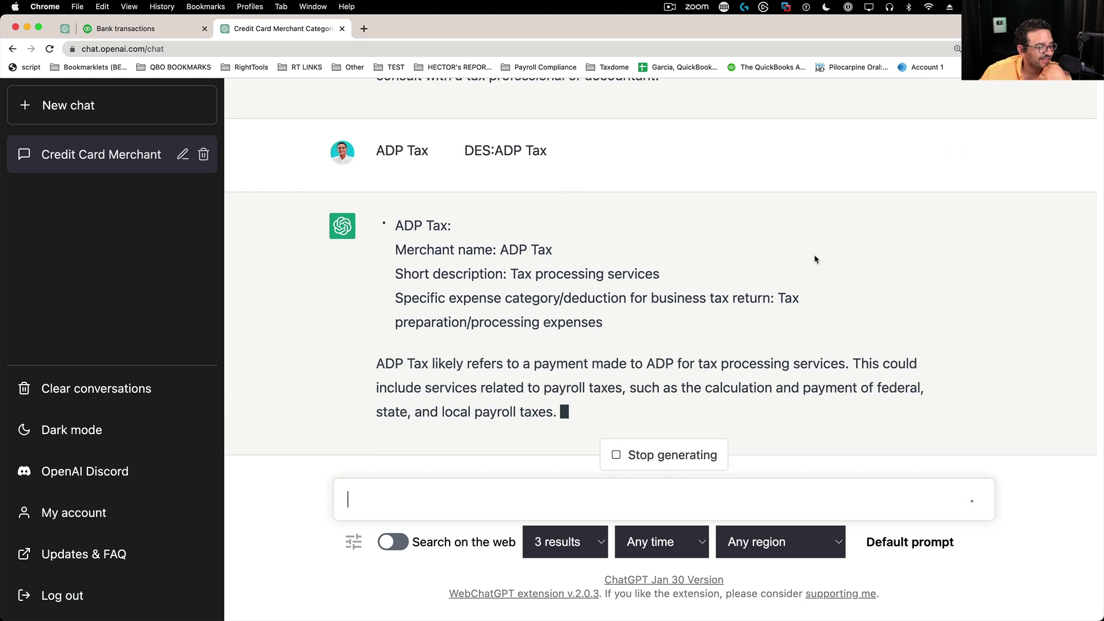
drag(777, 256, 620, 278)
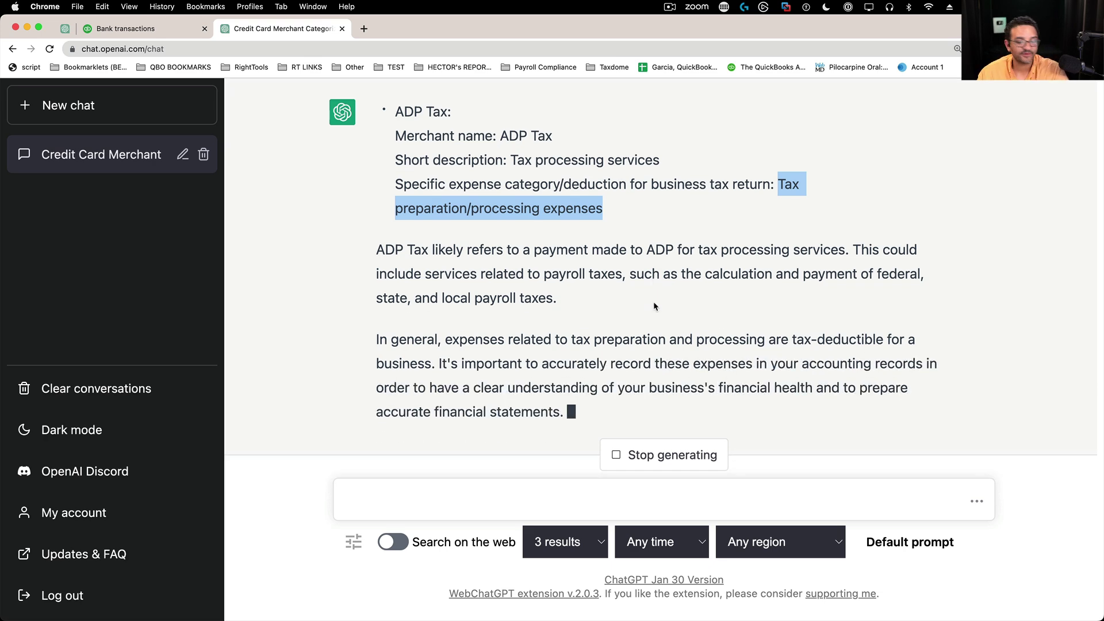
In a fresh ChatGPT chat, ask to extract only real payee names from bank-statement text, then return to QuickBooks
click(213, 121)
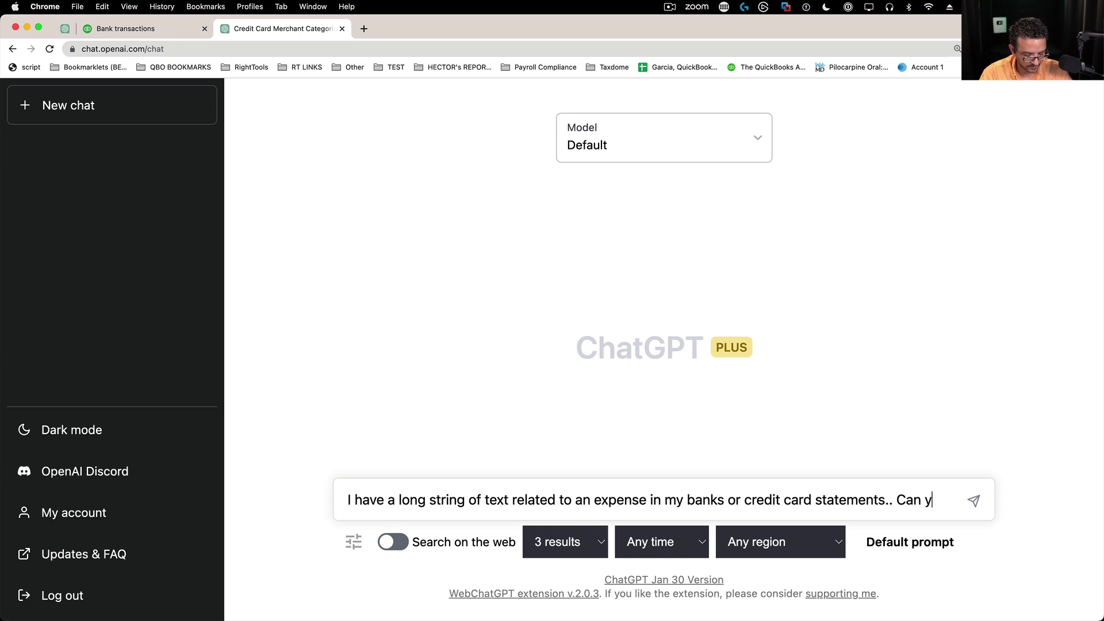
text(tract just the Real payee name our oit?)
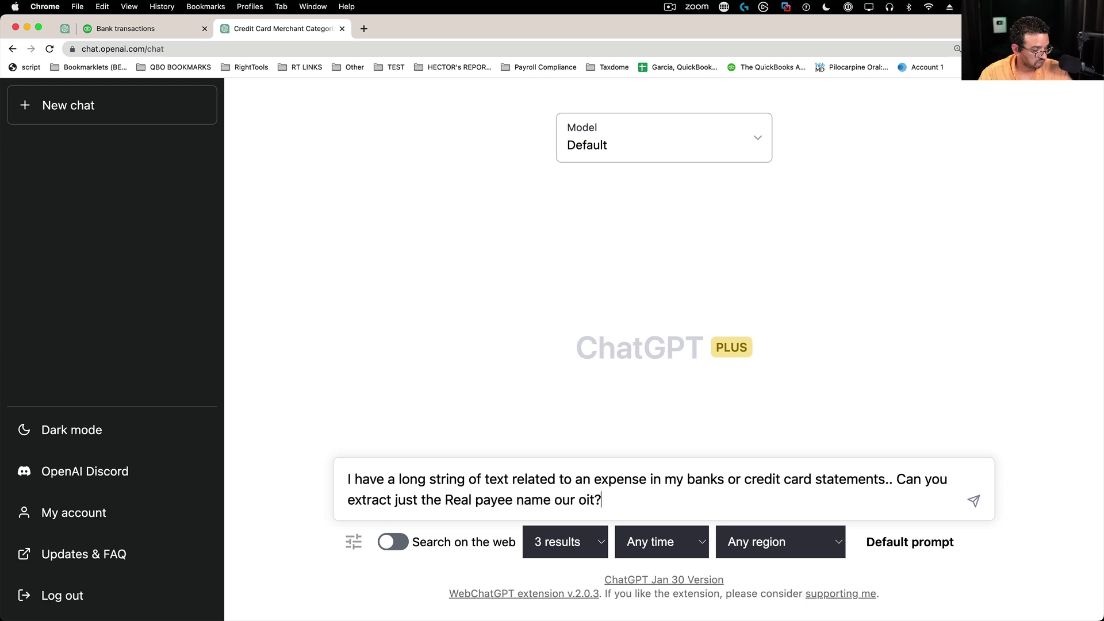
key(Return)
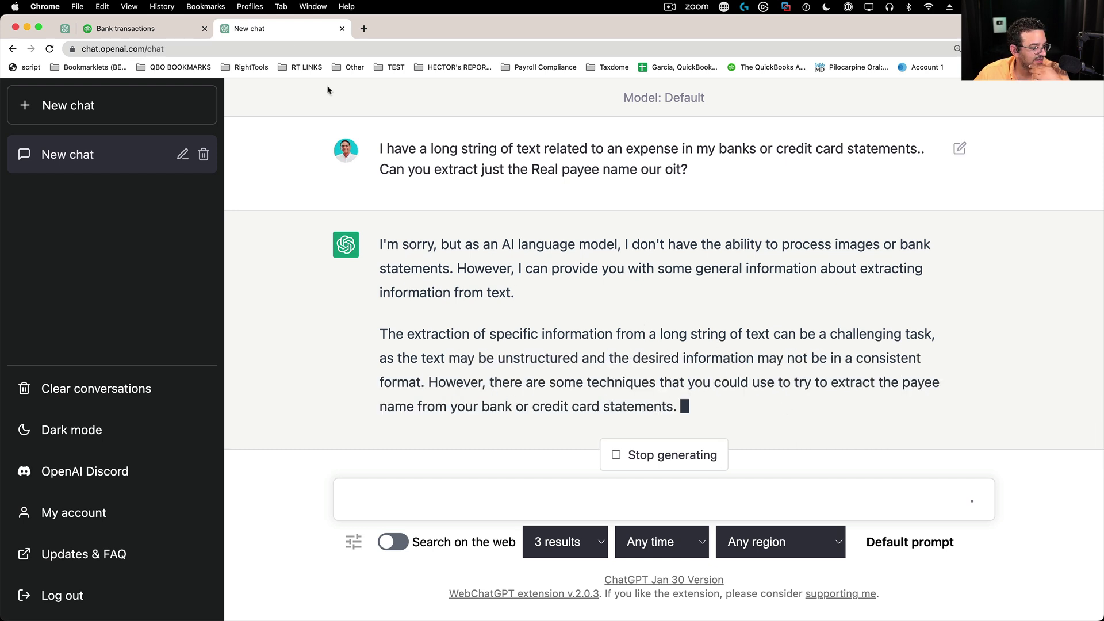
click(113, 32)
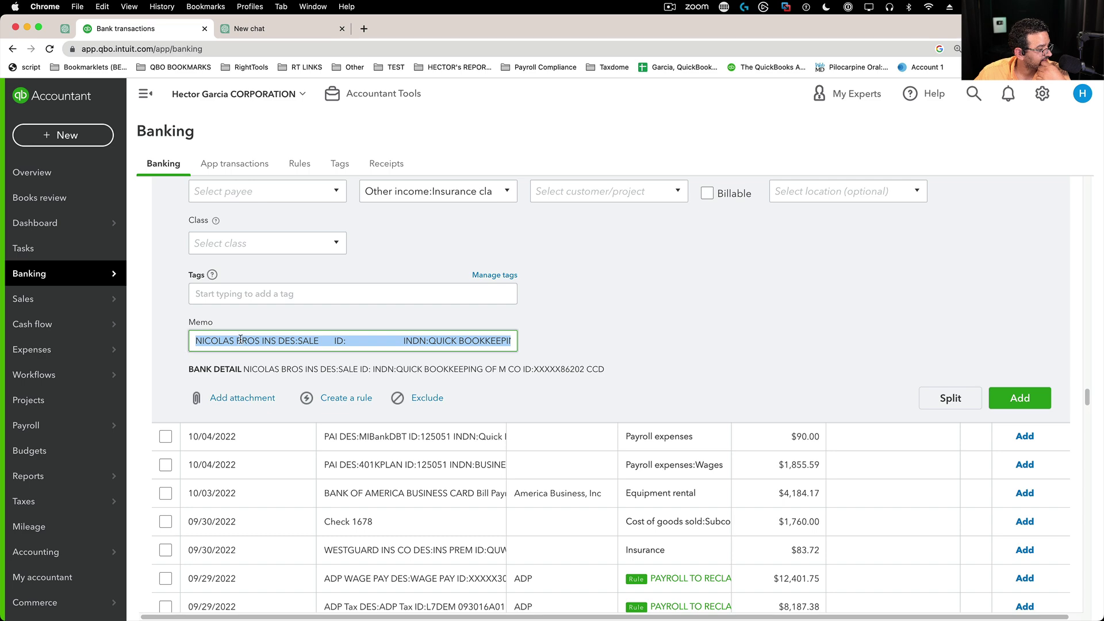
Copy the full NICOLAS BROS INS memo text from the QuickBooks transaction
key(Left)
key(super+a)
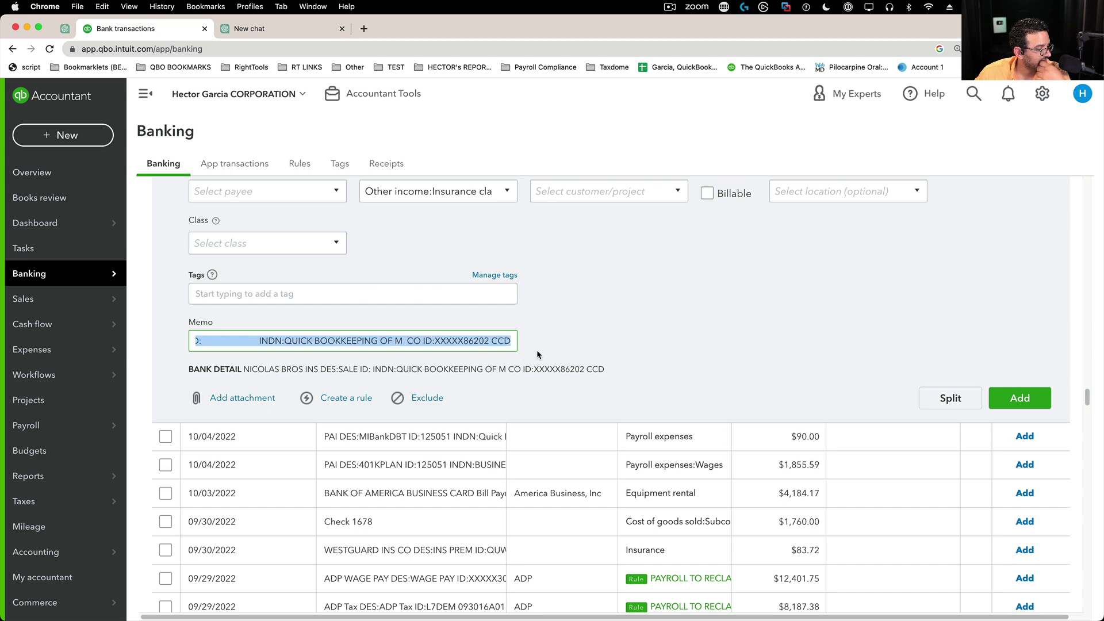
right_click(450, 338)
click(477, 425)
Send the memo to ChatGPT prefixed 'try this one:' to get payee NICOLAS BROS INS DES
key(ctrl+Tab)
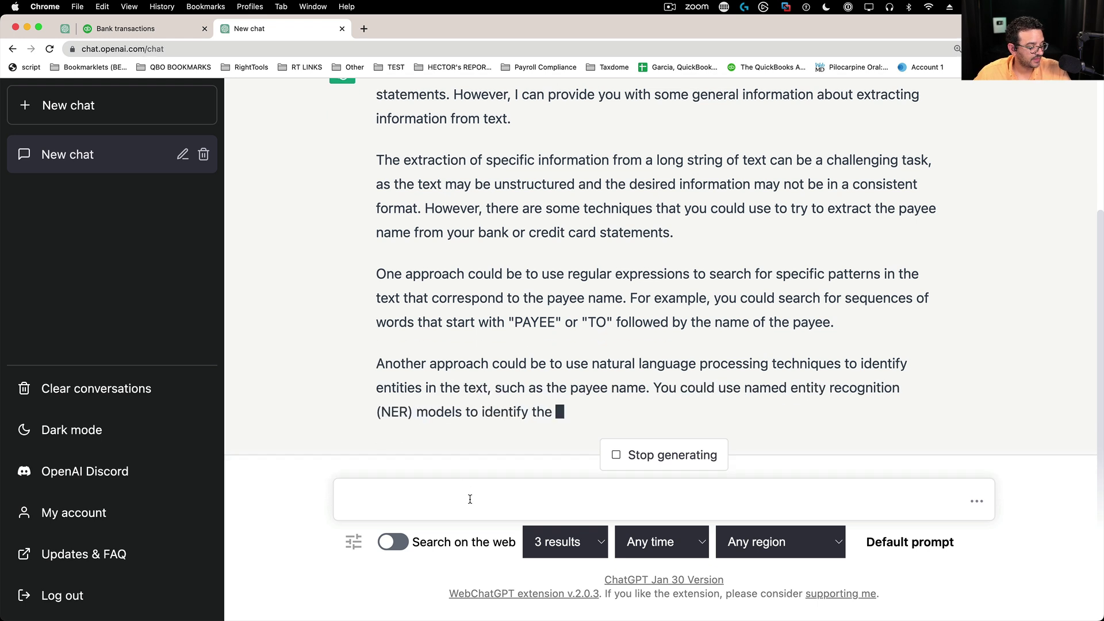
text(try)
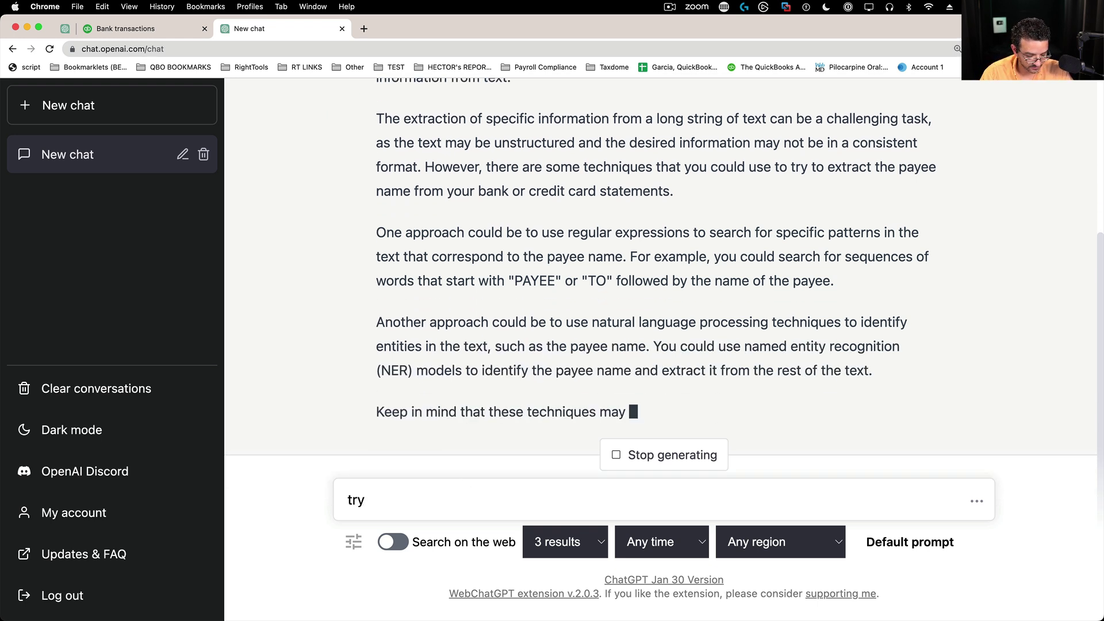
text( this one:)
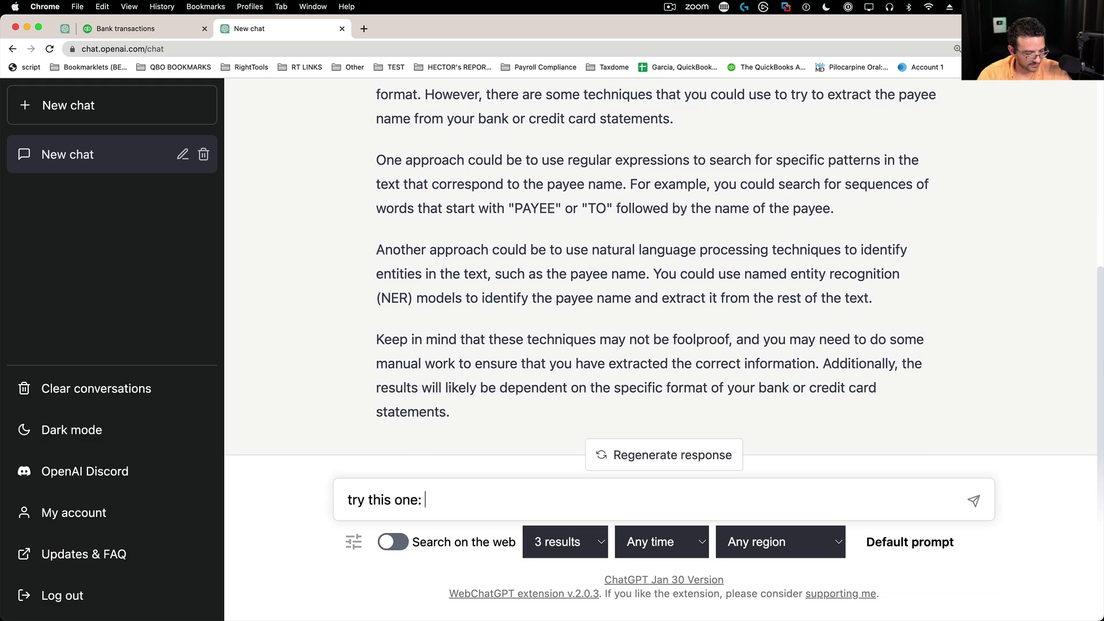
key(super+v)
key(Return)
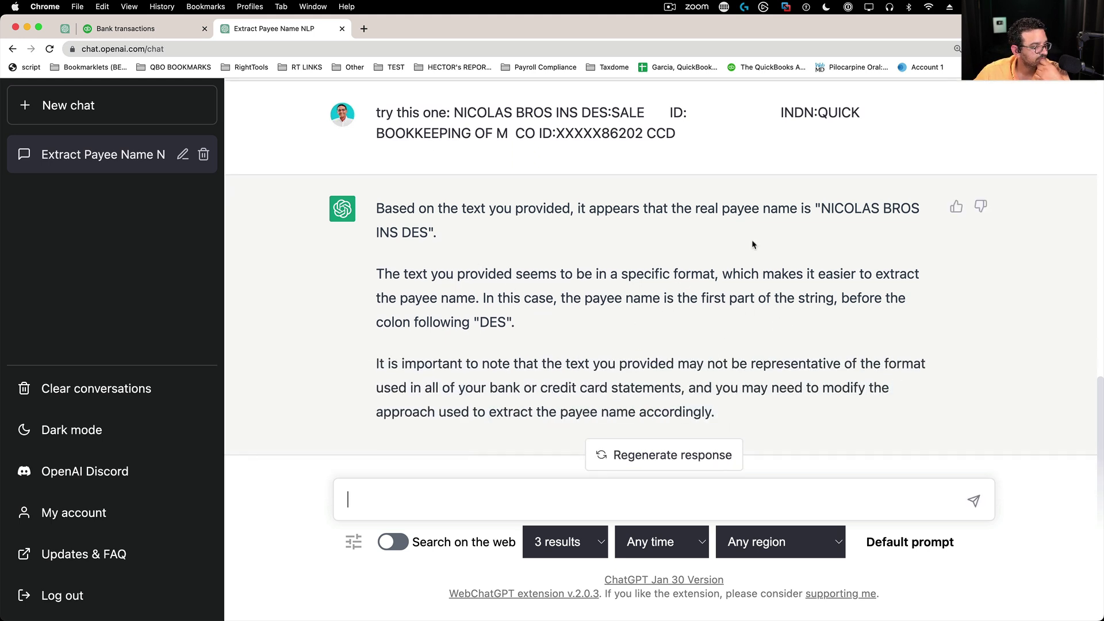
click(122, 30)
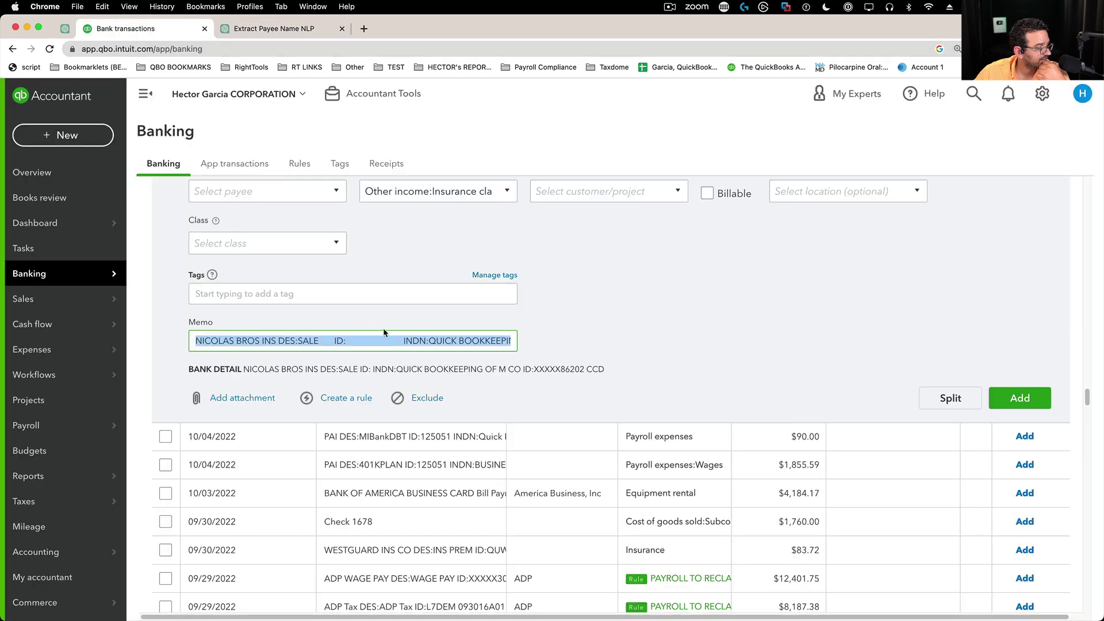
Send the 10/04/2022 PAI memo to ChatGPT, getting payee MIBankDBT
click(392, 443)
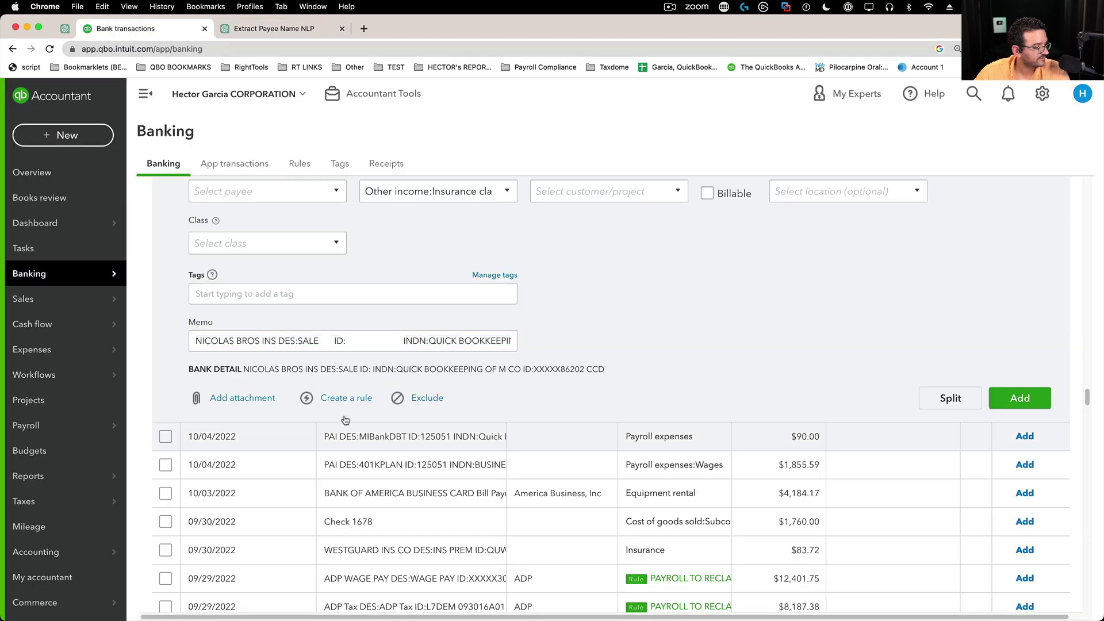
click(323, 428)
scroll(288, 549, down, 5)
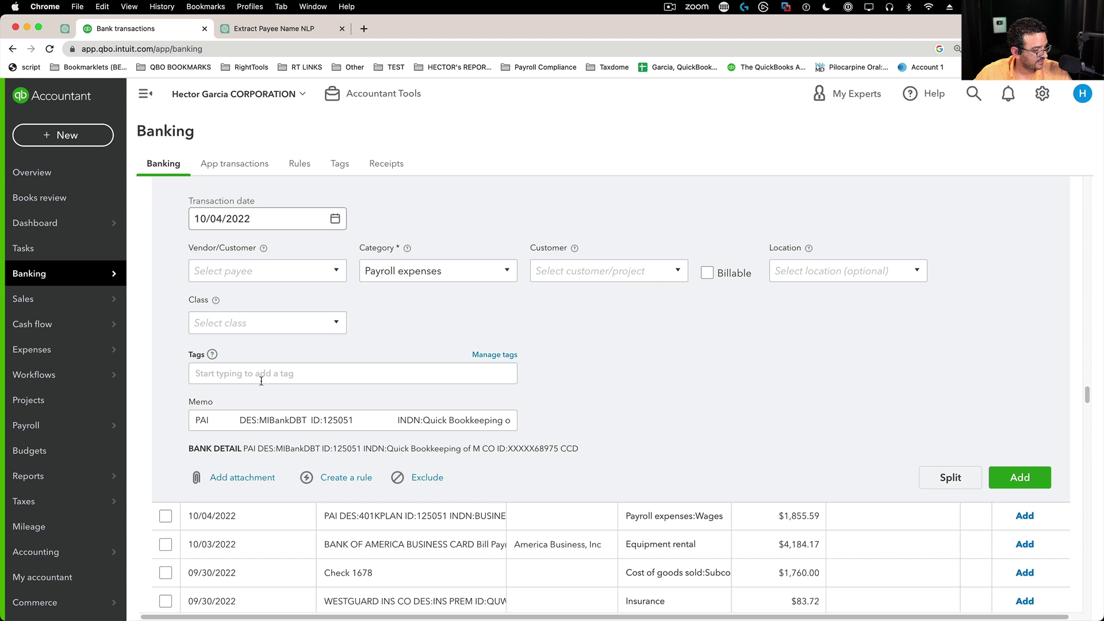
click(264, 419)
key(super+a)
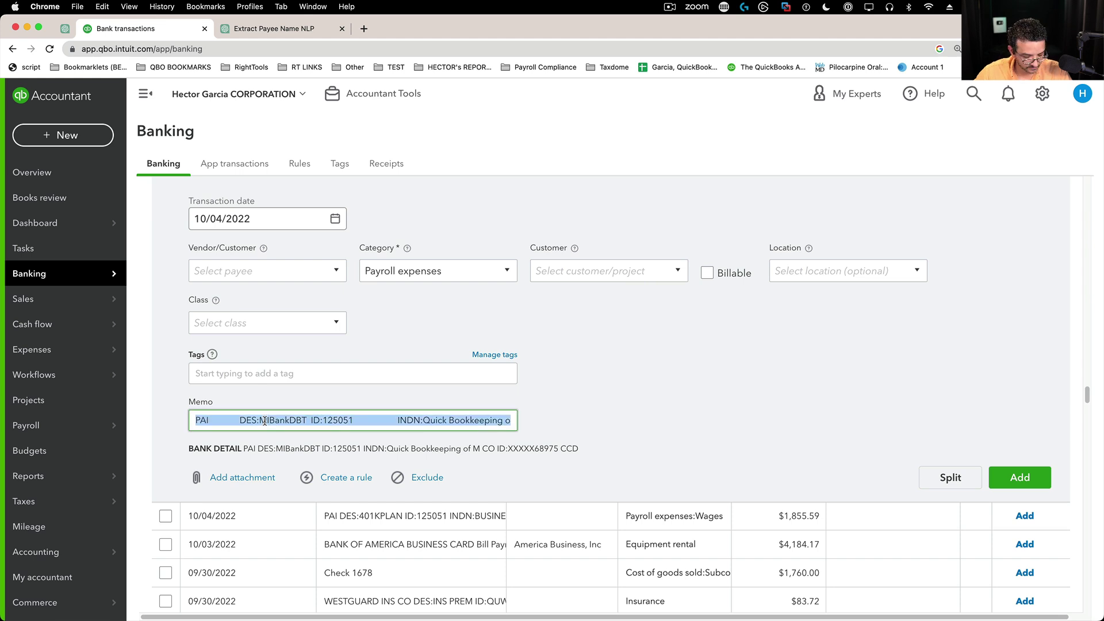
click(245, 30)
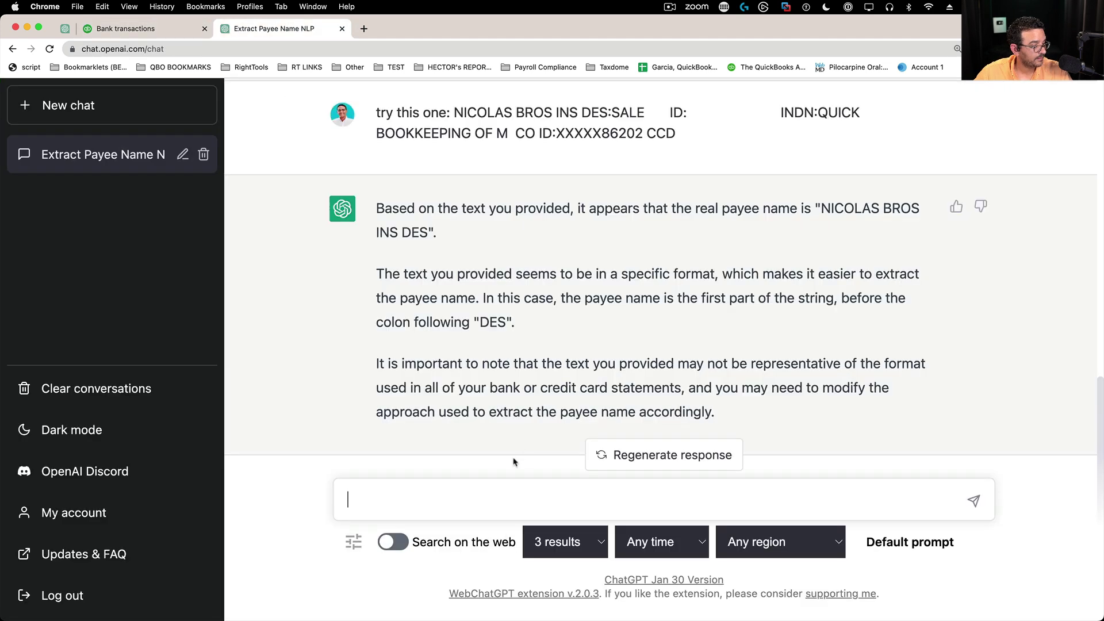
click(469, 489)
key(super+v)
key(Return)
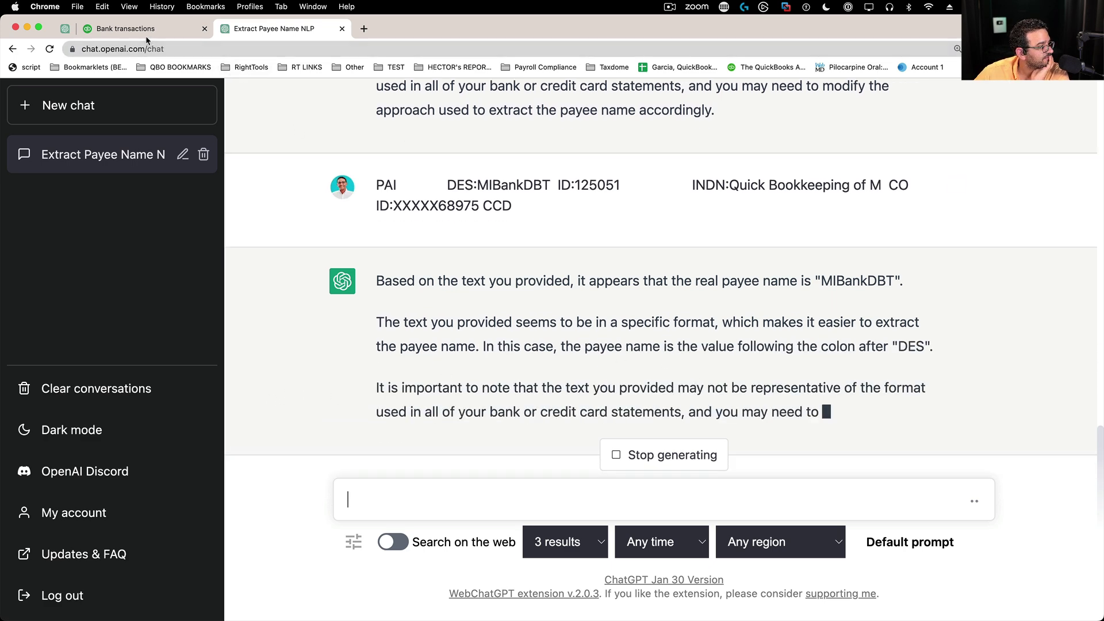
click(125, 28)
Send the 10/03/2022 Bank of America memo to ChatGPT, getting payee BANK OF AMERICA BUSINESS CARD
scroll(393, 324, down, 5)
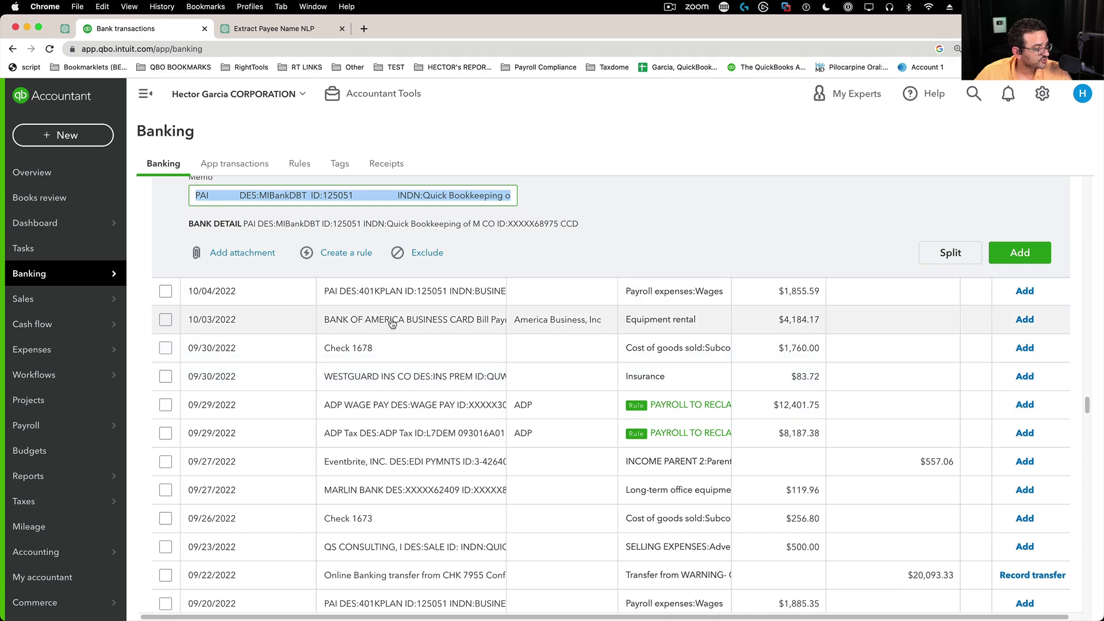
click(378, 332)
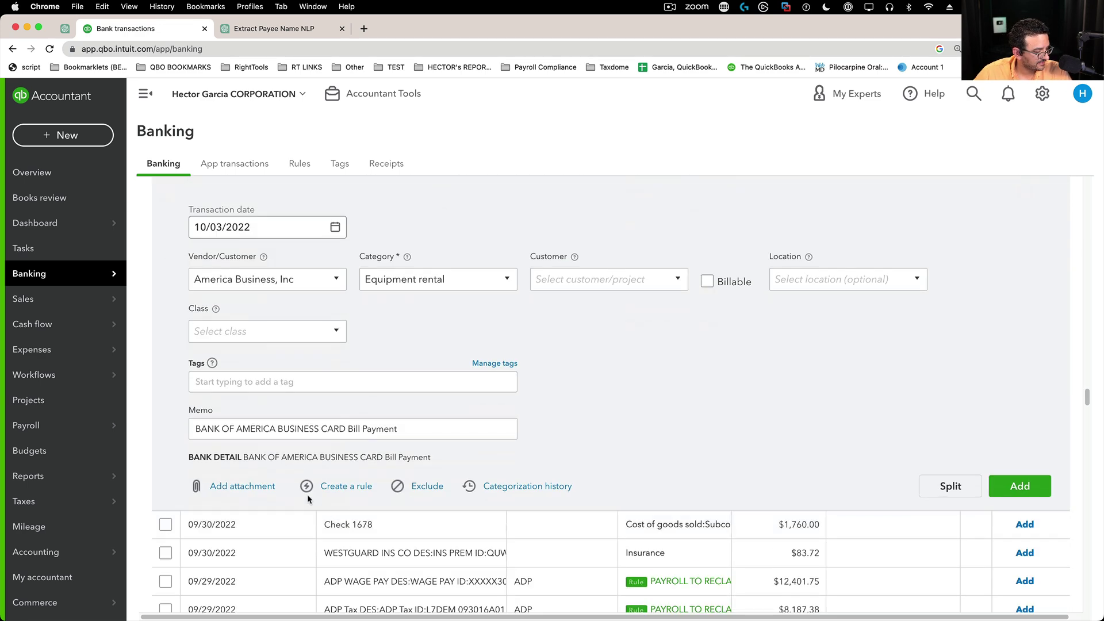
click(295, 430)
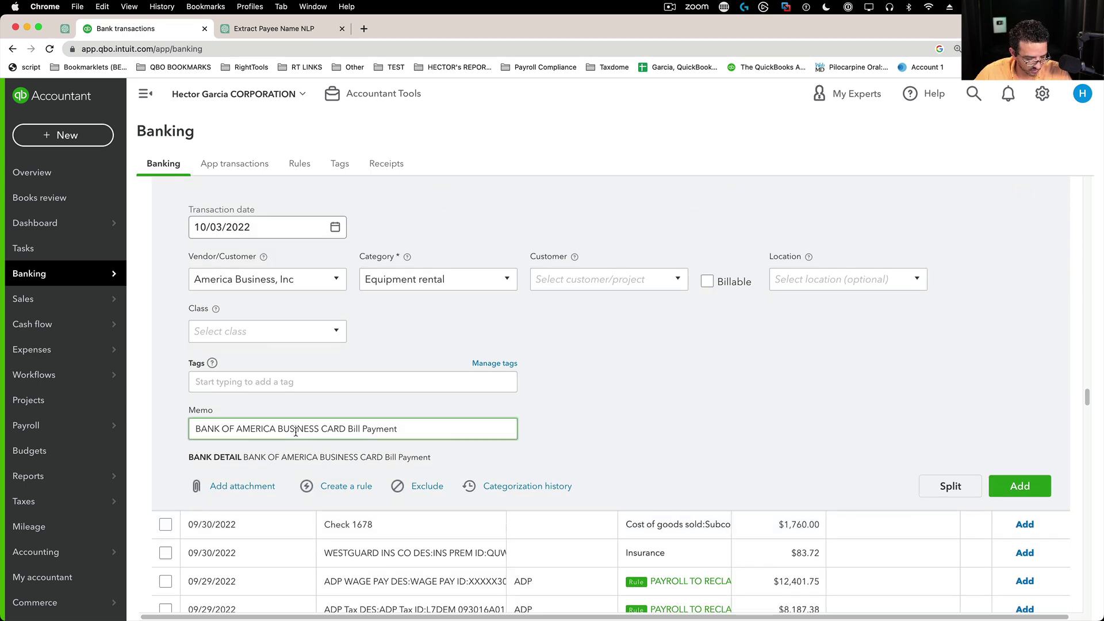
key(super+a)
key(super+c)
click(277, 28)
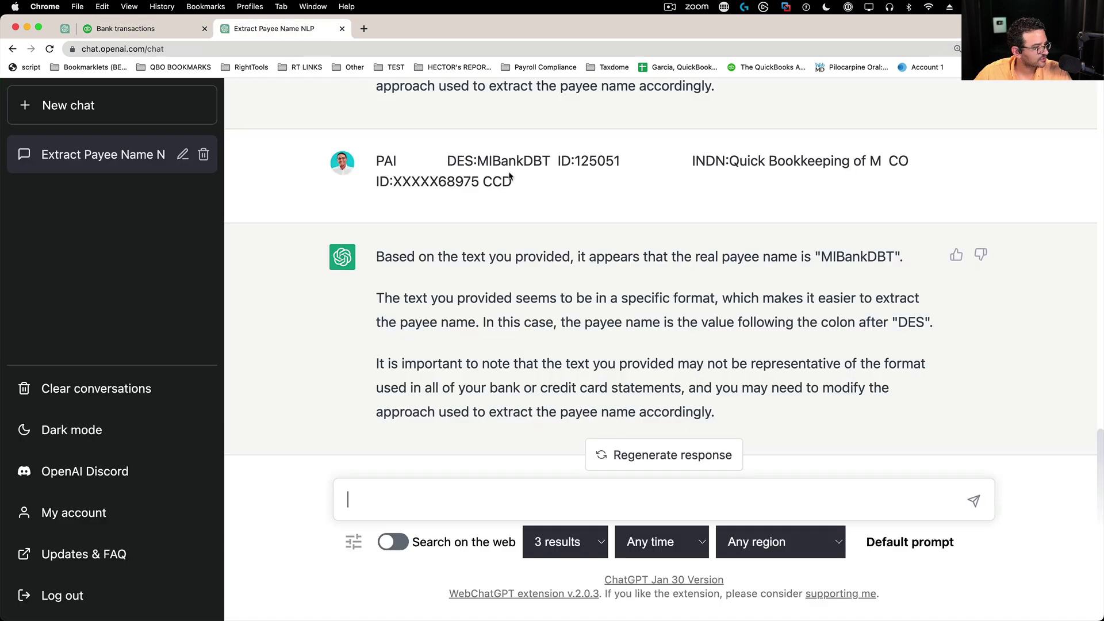
key(super+v)
key(Return)
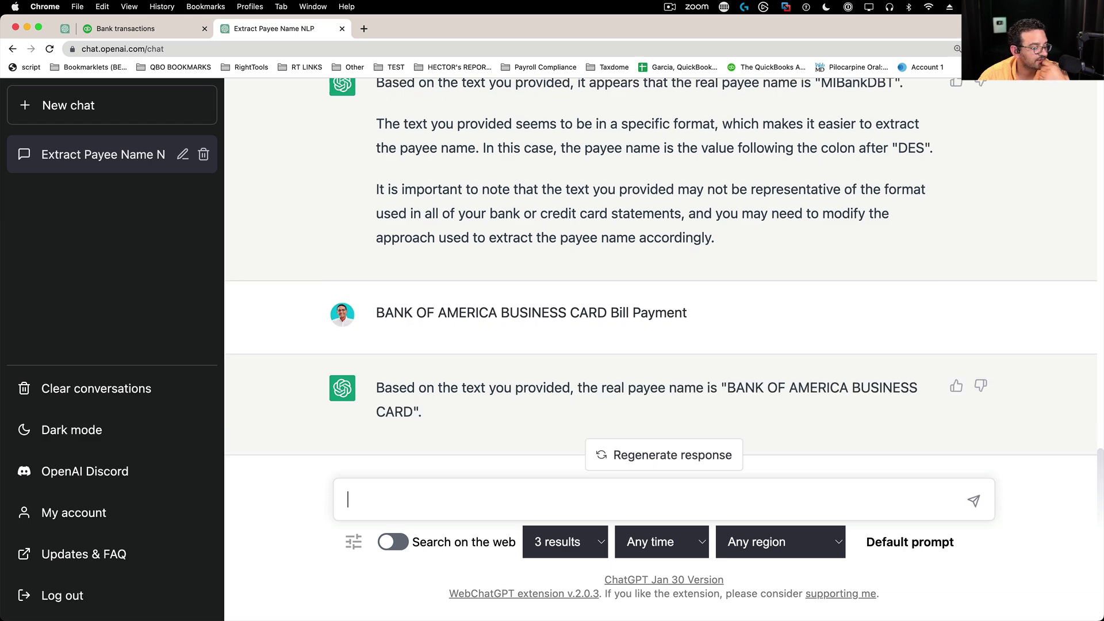
click(79, 33)
scroll(483, 403, down, 10)
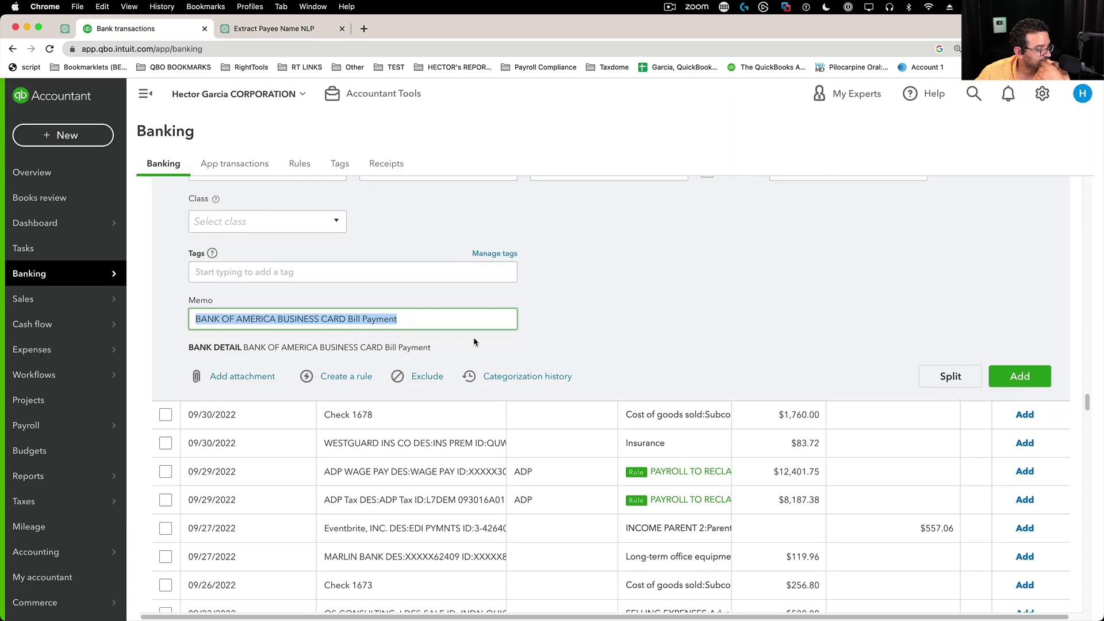
Paste the 06/28/2022 QS CONSULTING DES:SALE memo into ChatGPT, which returns QS CONSULTING
scroll(496, 496, down, 15)
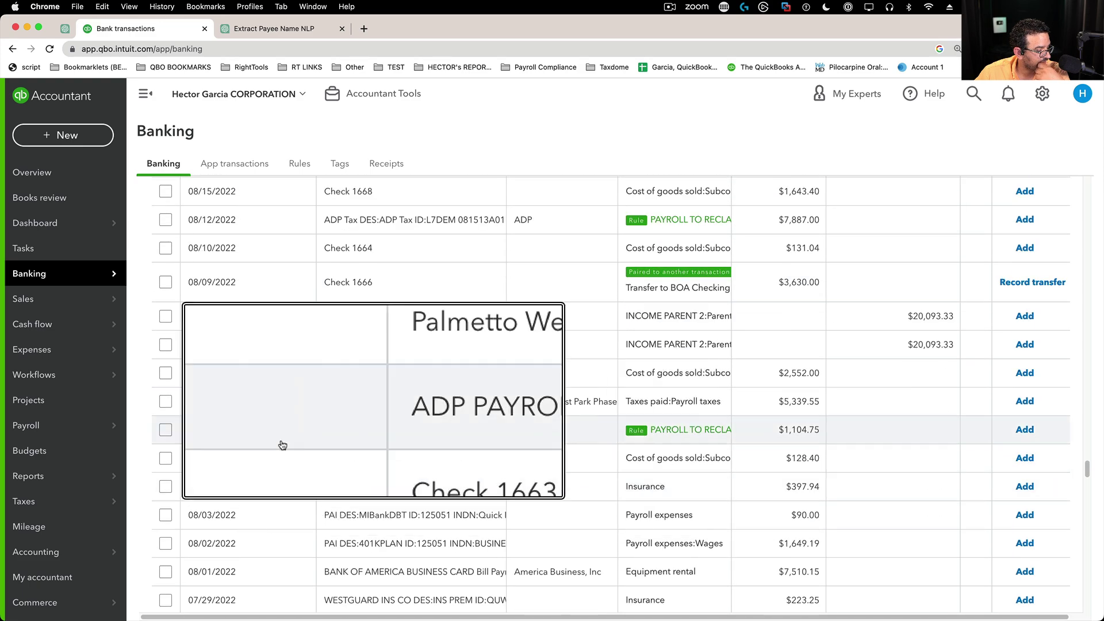
scroll(379, 435, down, 10)
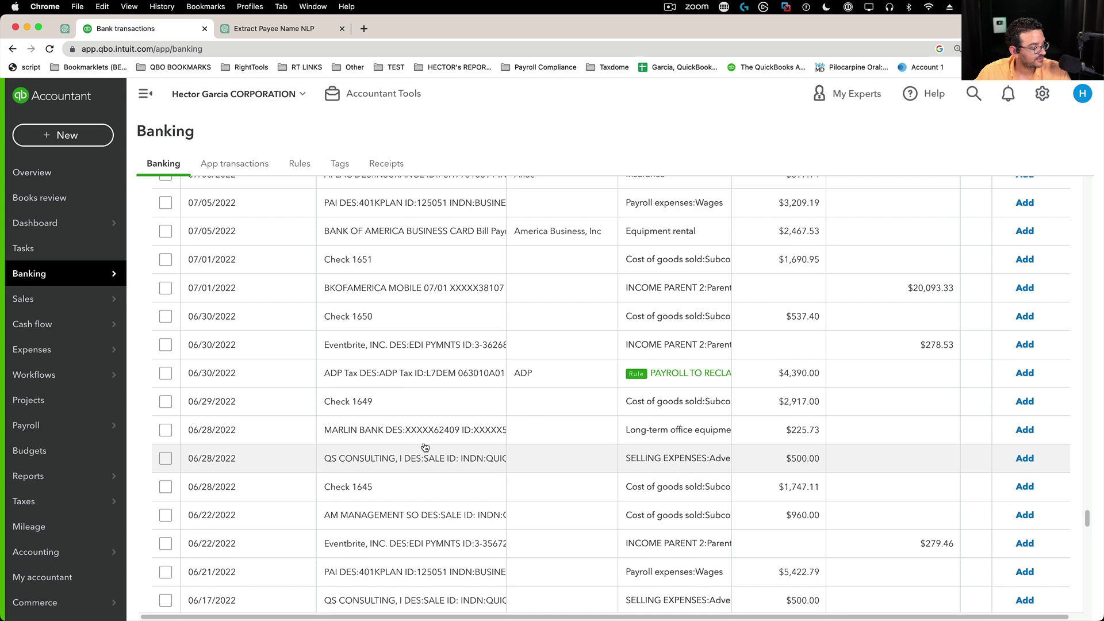
click(425, 448)
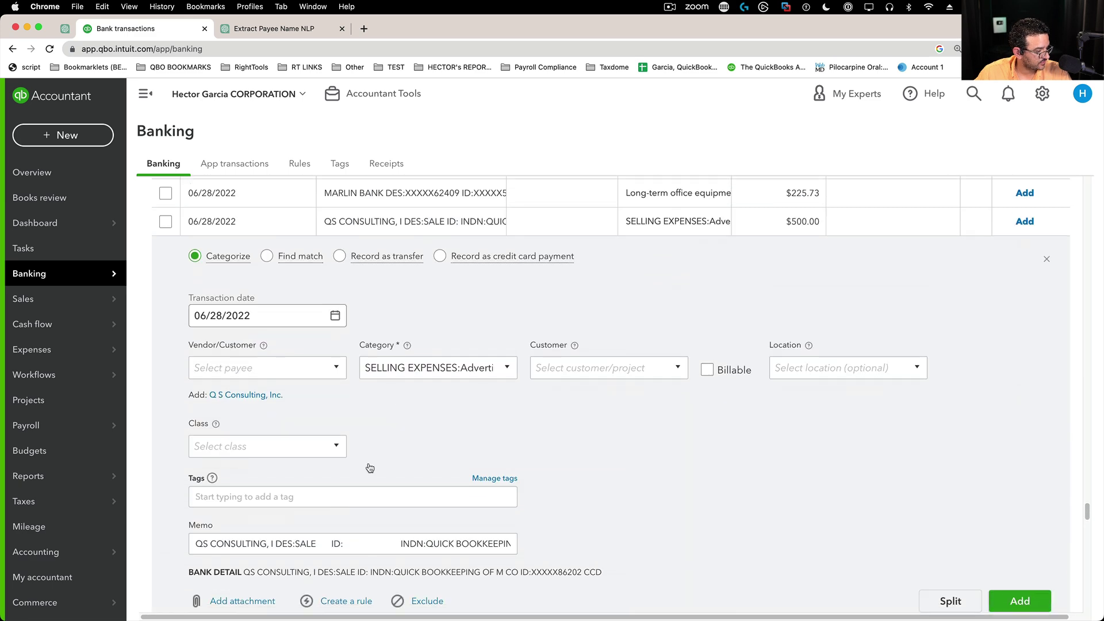
click(254, 549)
key(super+a)
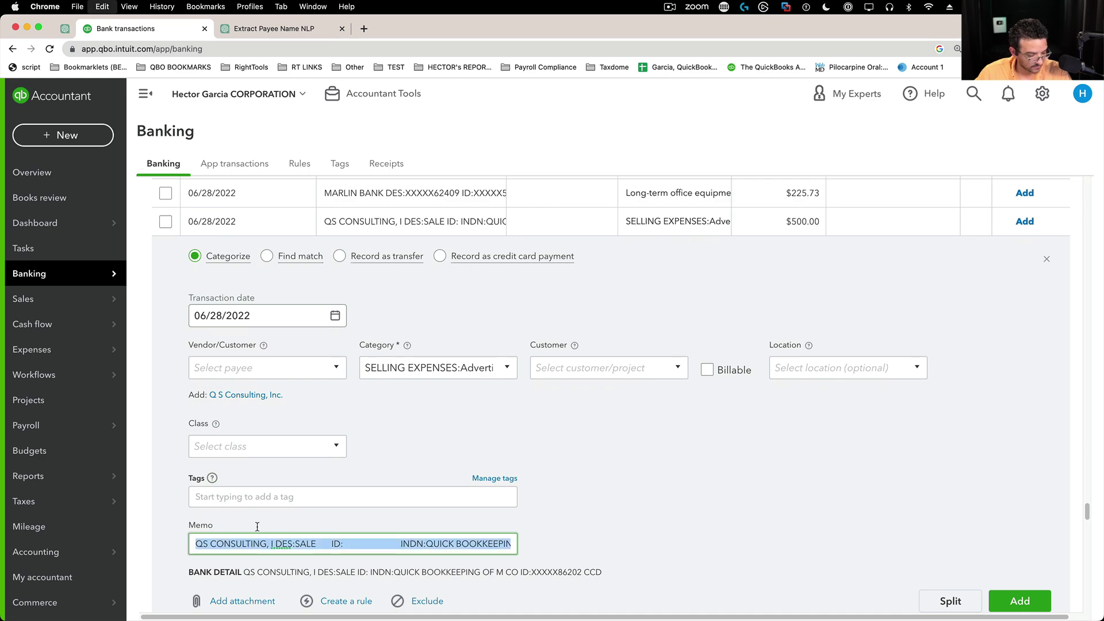
click(259, 29)
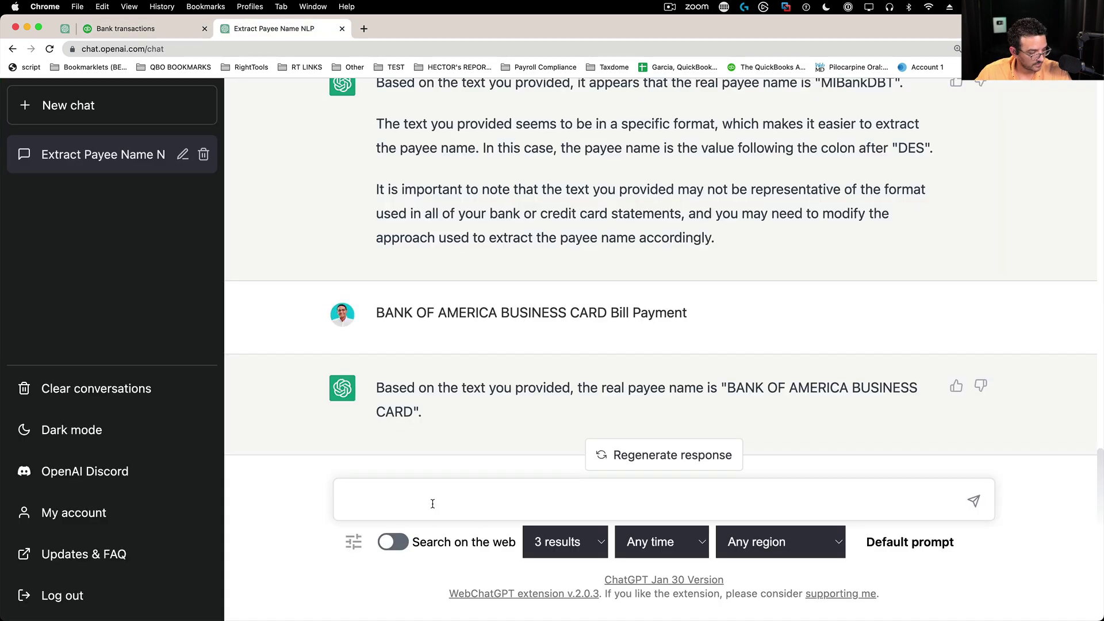
key(super+v)
key(Return)
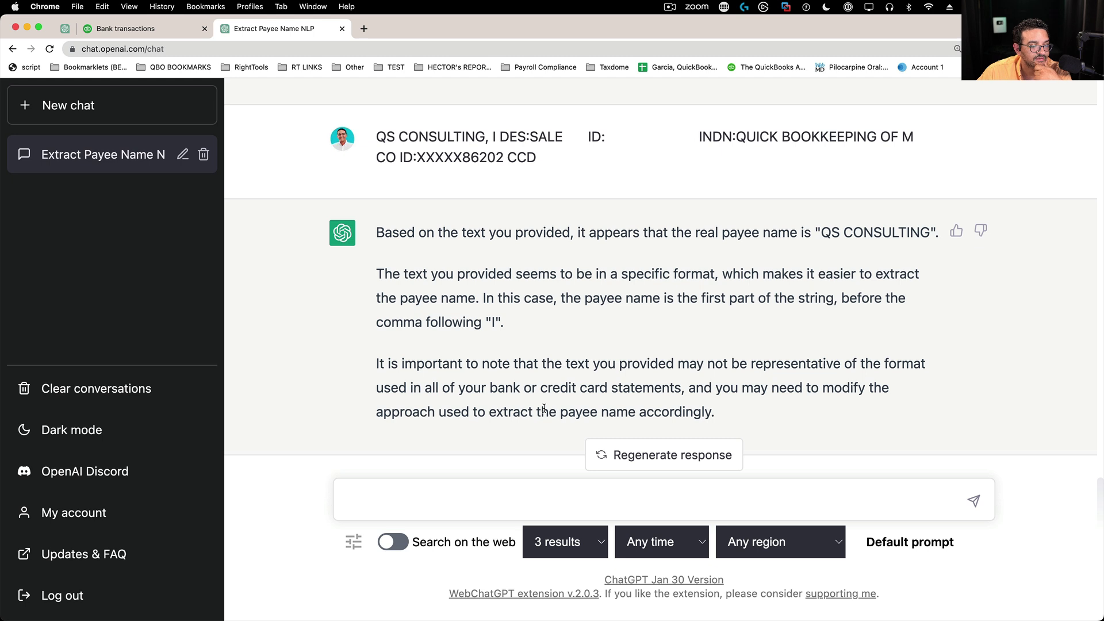
scroll(554, 397, up, 1)
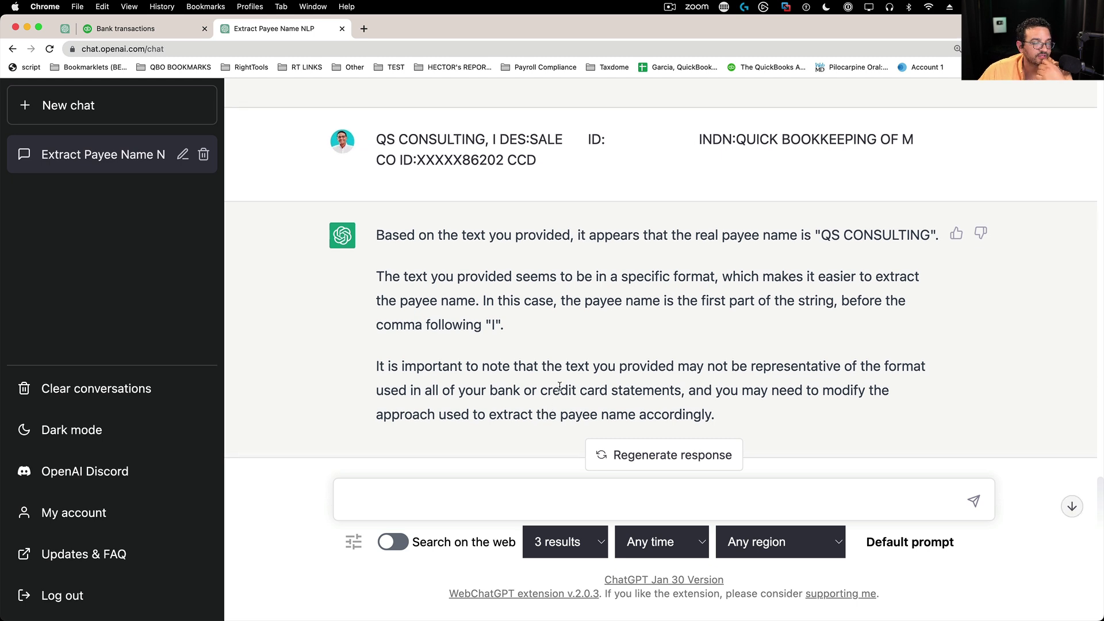